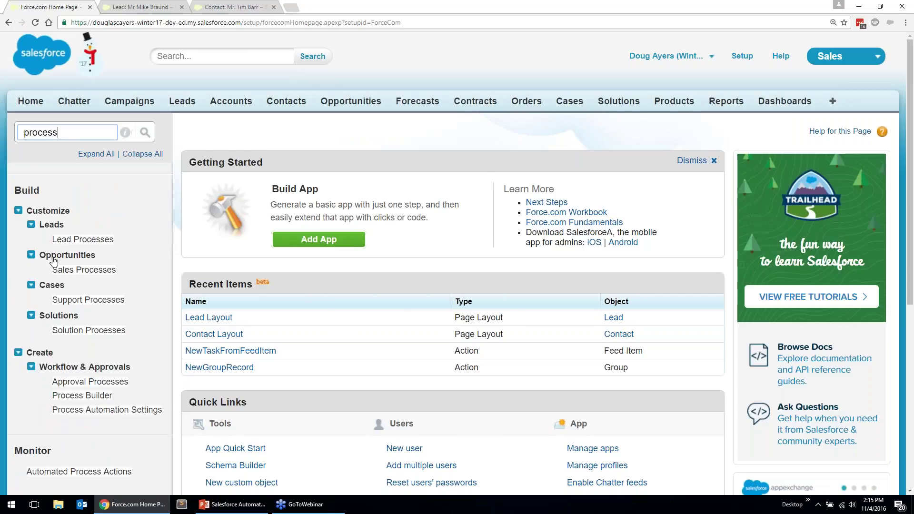
Open Process Builder and start a new process named "Solution 1 - Update Lead or Contact when Activity Logged".
{"action": "left_click", "coordinate": [69, 396]}
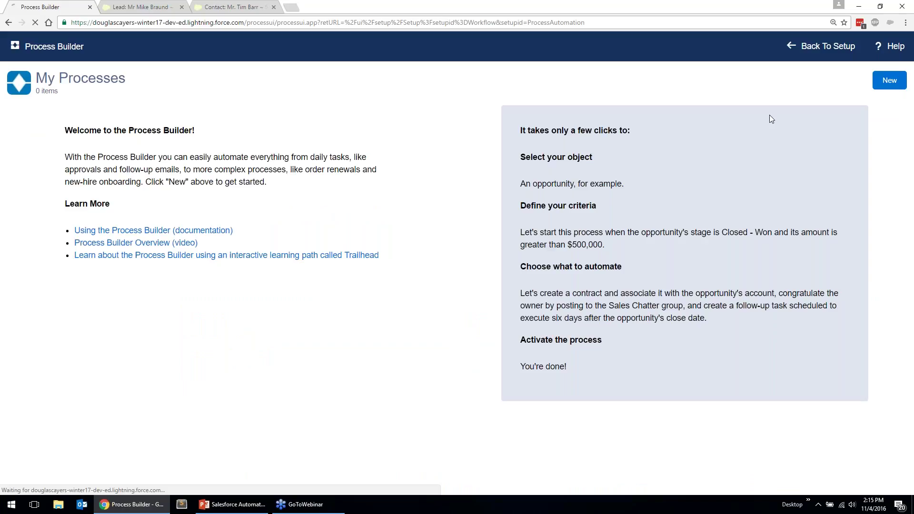
{"action": "left_click", "coordinate": [889, 81]}
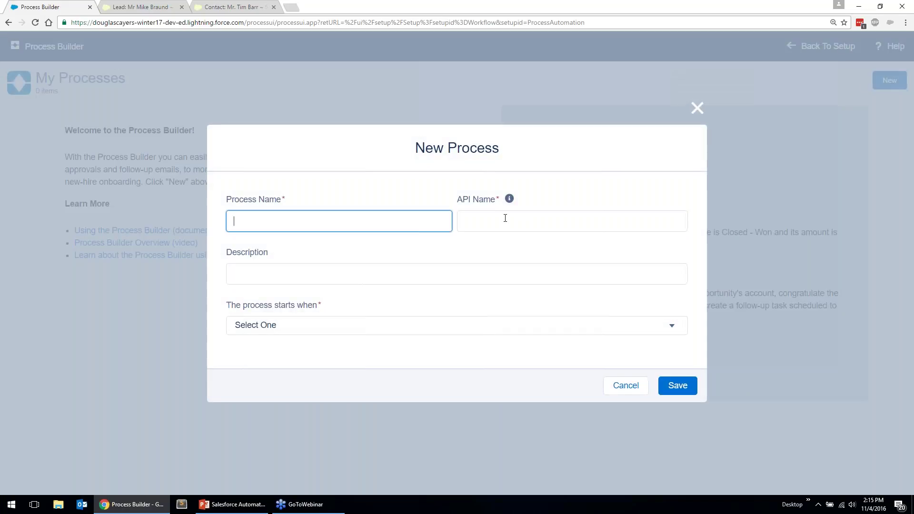
{"action": "type", "text": "Solution 1 - Update Lead o"}
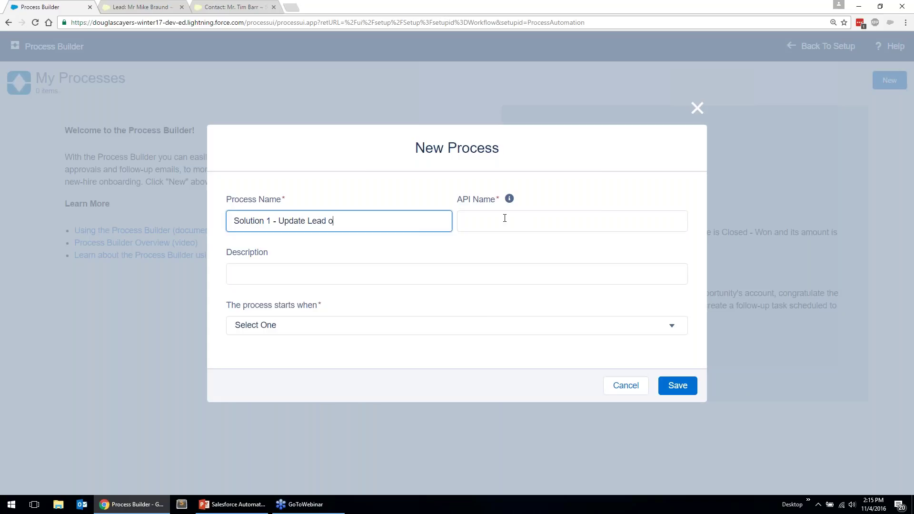
{"action": "type", "text": "r Contact when Activity Logge"}
{"action": "left_click", "coordinate": [505, 218]}
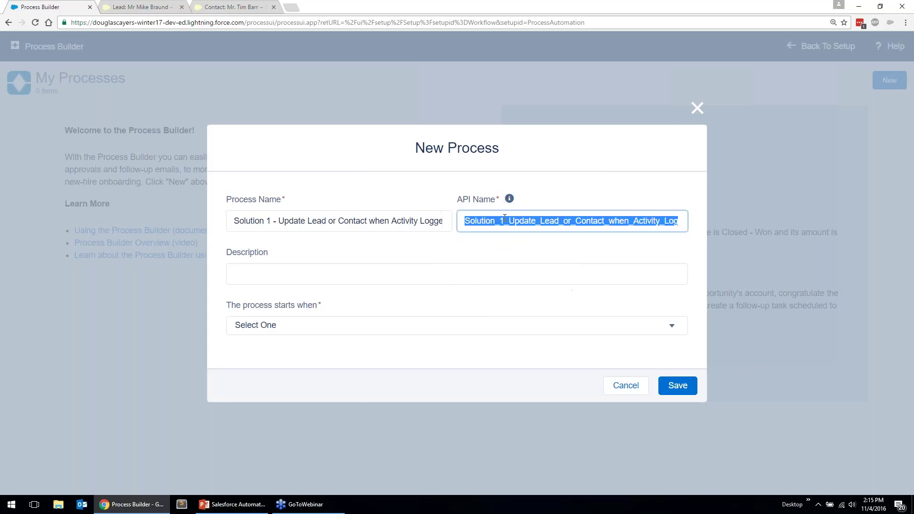
Save the process with description "best practice description here. your future self will thank you. your co workers will thank you =)", starting when a record changes.
{"action": "key", "text": "Tab"}
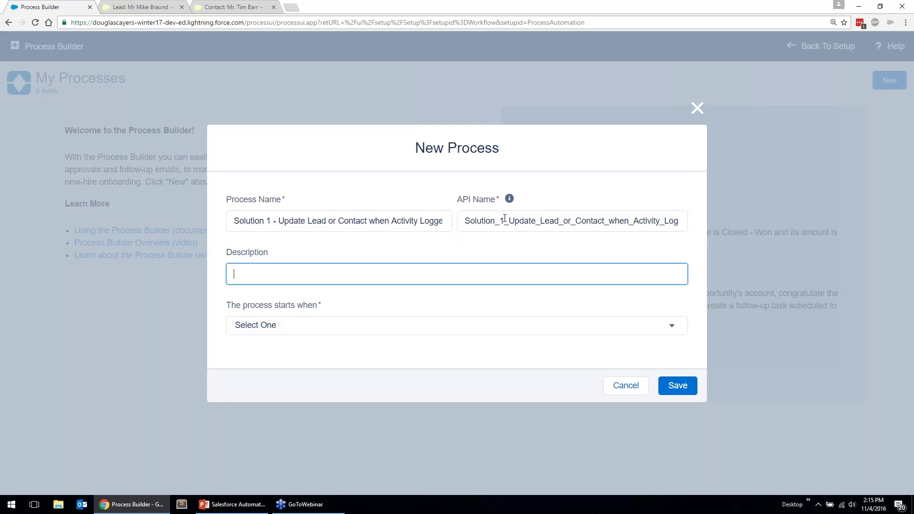
{"action": "type", "text": "best practice description here. "}
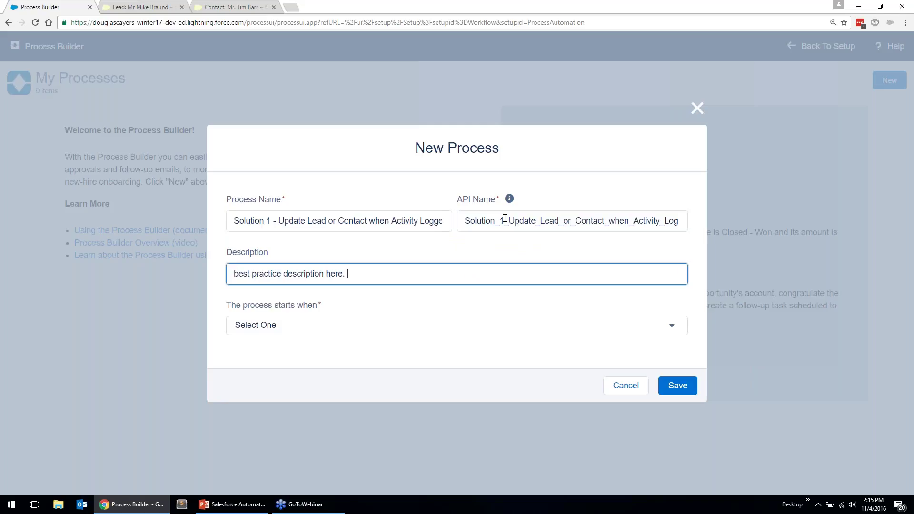
{"action": "type", "text": "your future self will thank you. your co workers will thank you =)"}
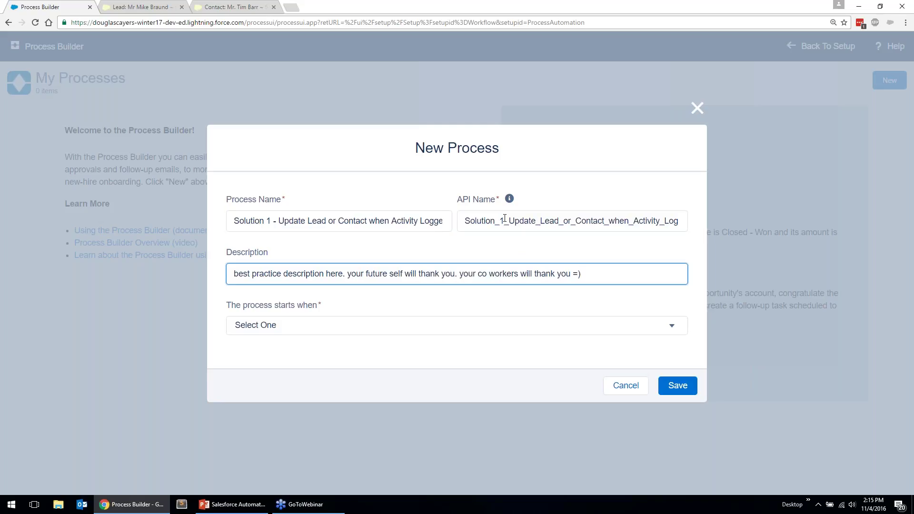
{"action": "left_click", "coordinate": [325, 327]}
{"action": "left_click", "coordinate": [328, 352]}
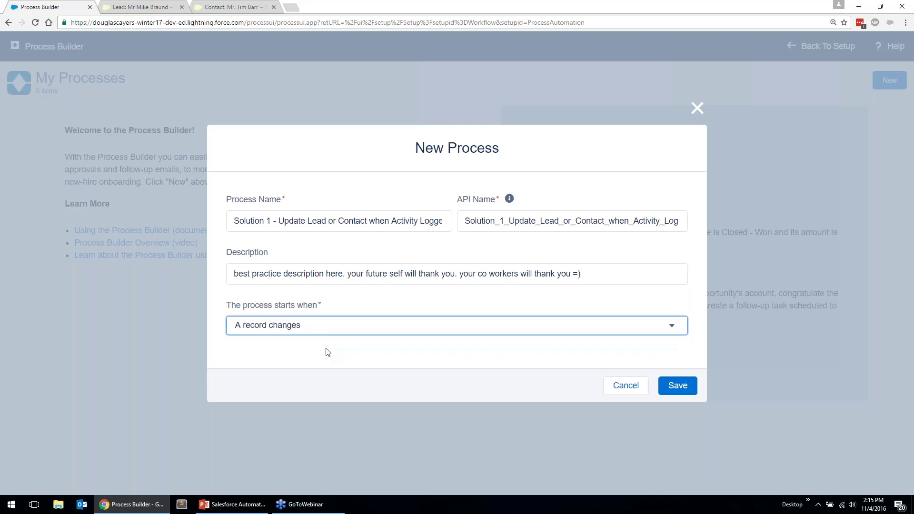
{"action": "left_click", "coordinate": [677, 386]}
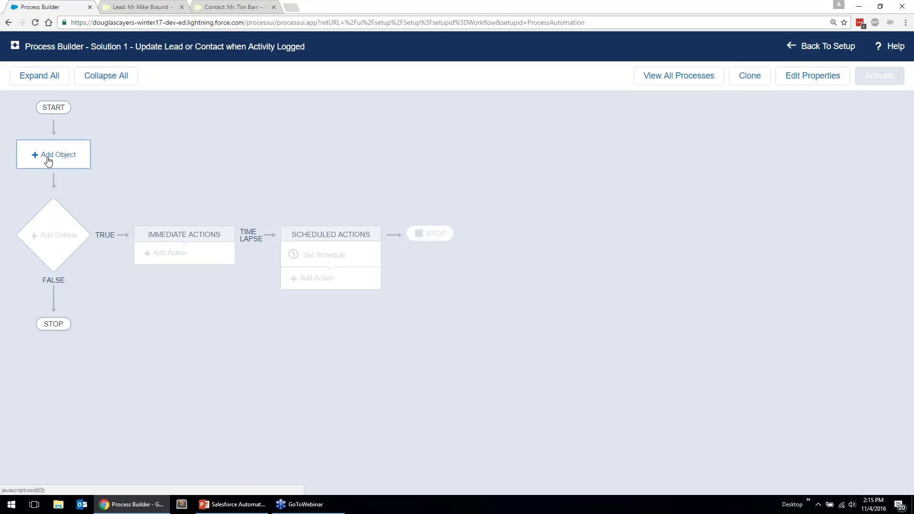
Set the process object to Task, starting when a record is created or edited, and save it.
{"action": "left_click", "coordinate": [57, 160]}
{"action": "left_click", "coordinate": [538, 163]}
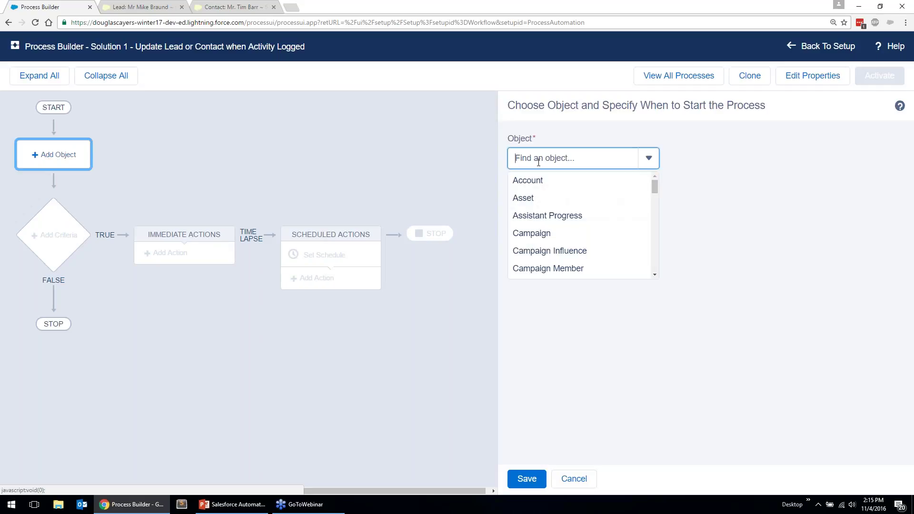
{"action": "type", "text": "task"}
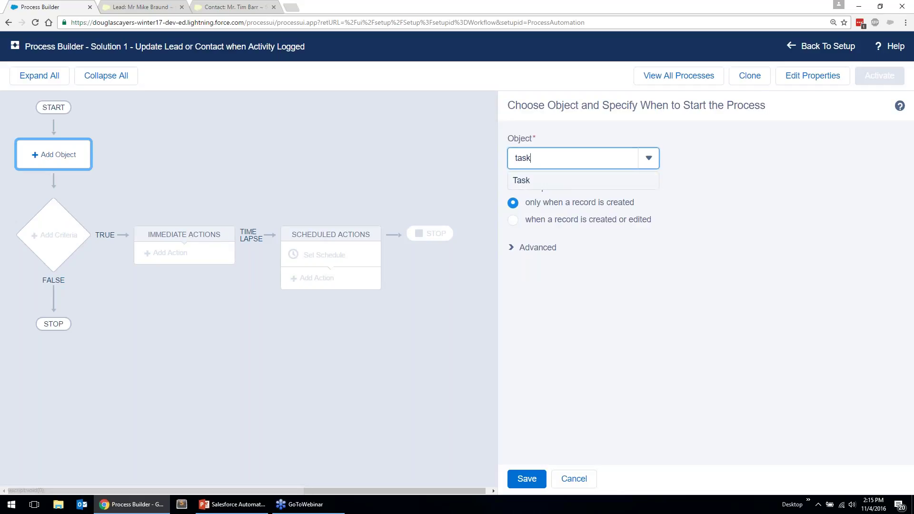
{"action": "left_click", "coordinate": [523, 180]}
{"action": "left_click", "coordinate": [562, 223]}
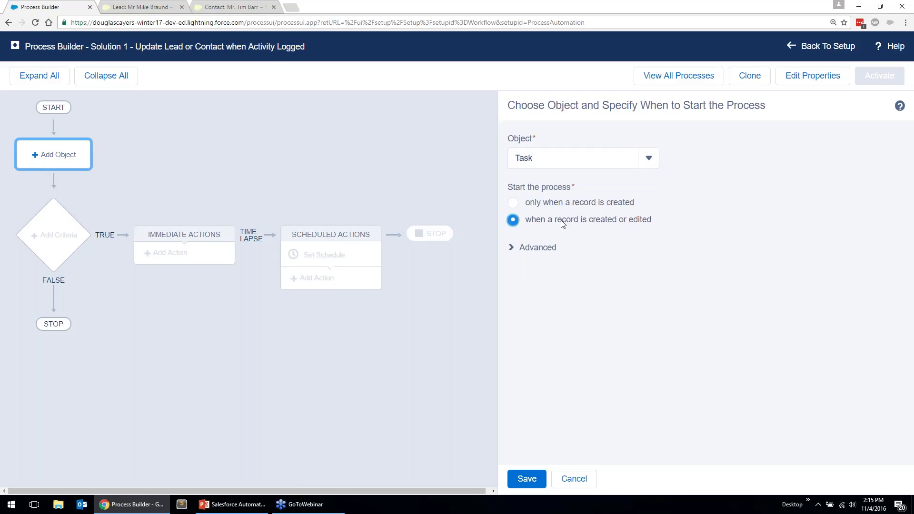
{"action": "left_click", "coordinate": [527, 479]}
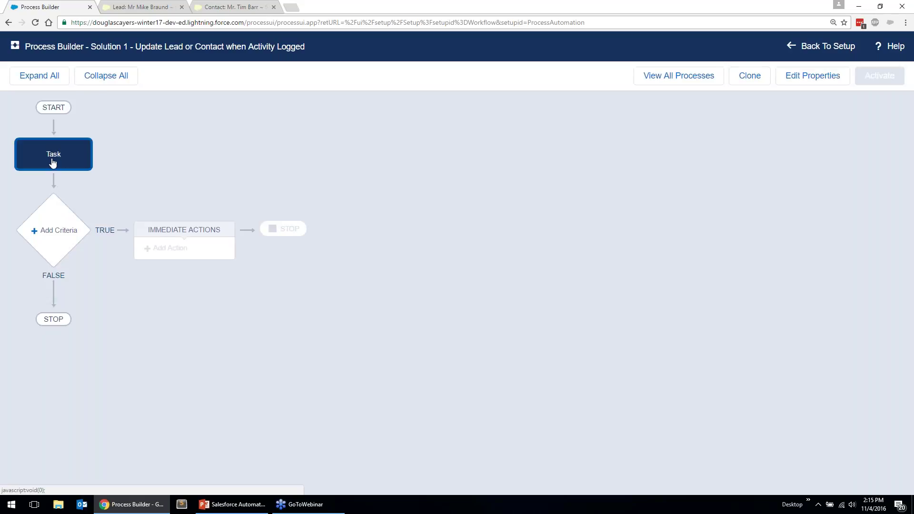
Add the first criteria below the Task object and name it "Completed for Lead?".
{"action": "left_click", "coordinate": [52, 236]}
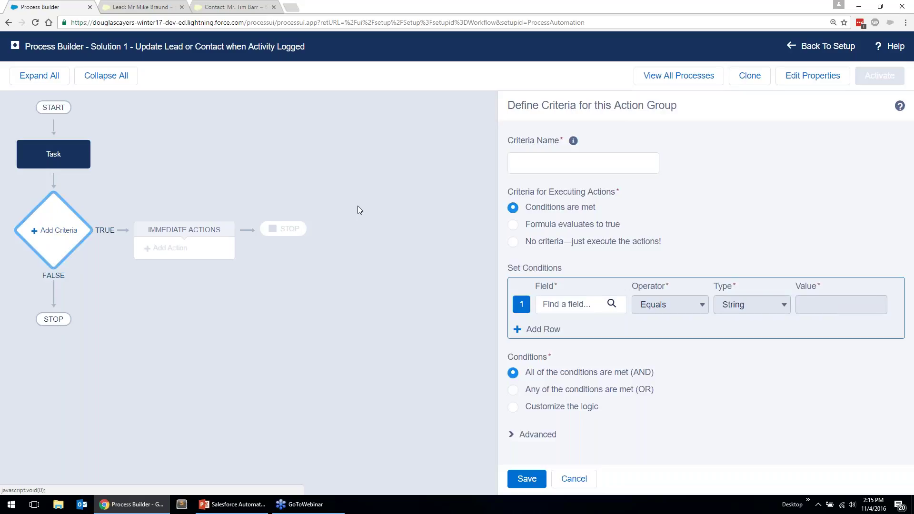
{"action": "left_click", "coordinate": [550, 167]}
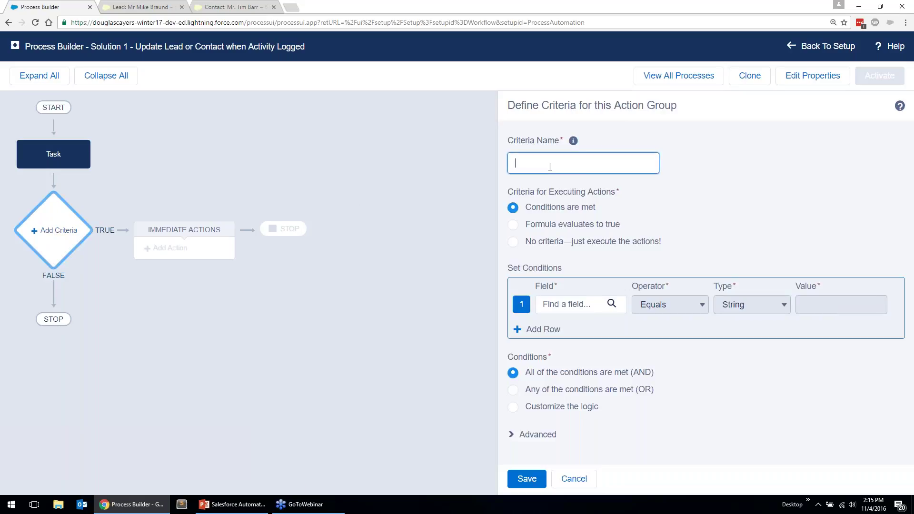
{"action": "type", "text": "Completed for Lead?"}
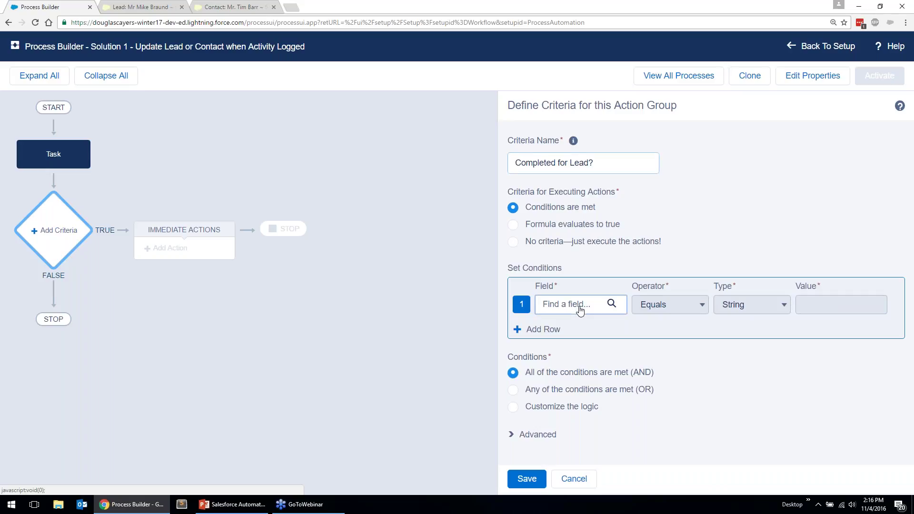
Try the task's Status as the first condition's field and look through its selectable picklist values.
{"action": "left_click", "coordinate": [548, 307]}
{"action": "left_click", "coordinate": [404, 211]}
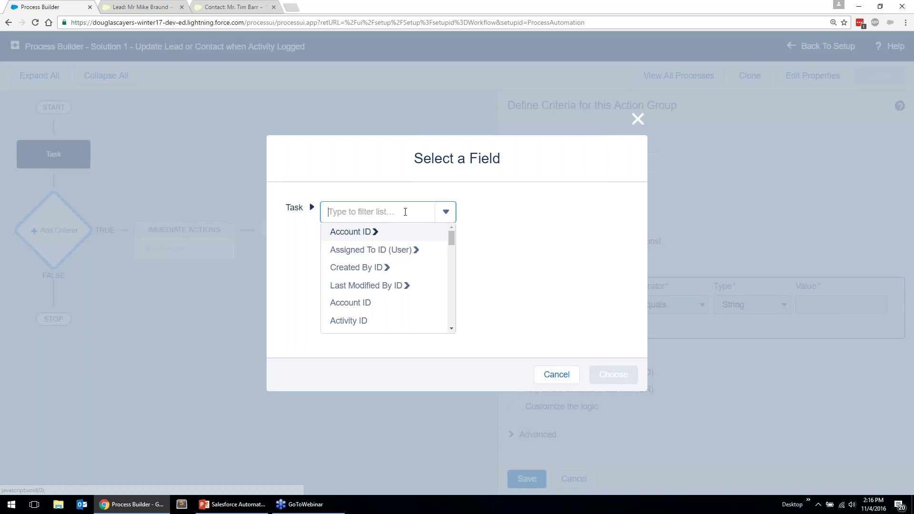
{"action": "type", "text": "stat"}
{"action": "left_click", "coordinate": [399, 234]}
{"action": "left_click", "coordinate": [614, 372]}
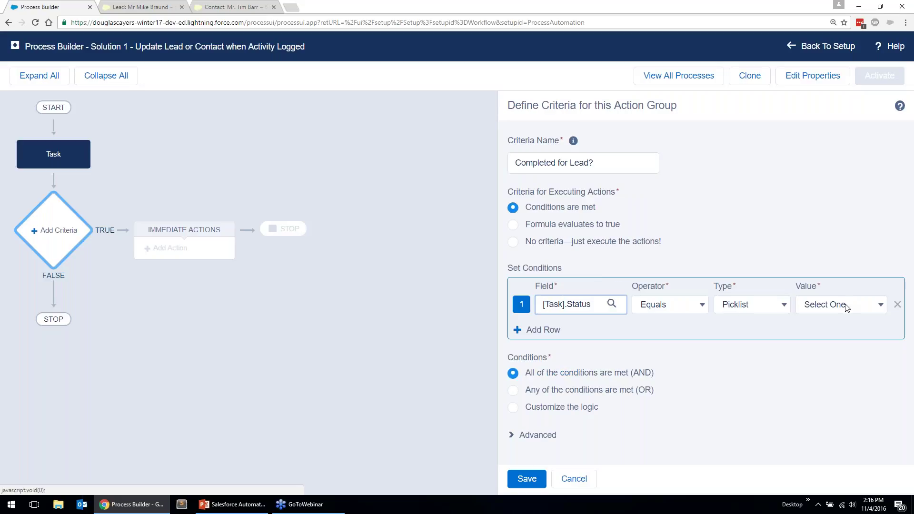
{"action": "left_click", "coordinate": [860, 308]}
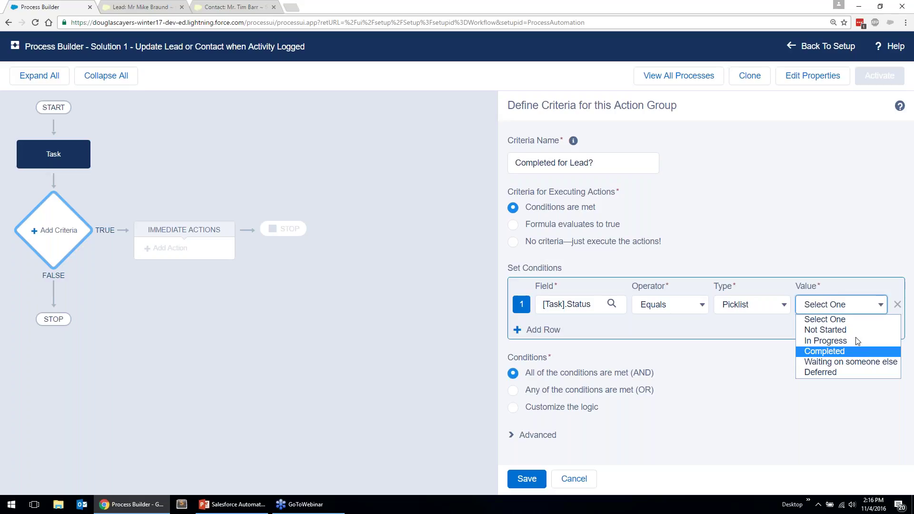
{"action": "left_click", "coordinate": [910, 54]}
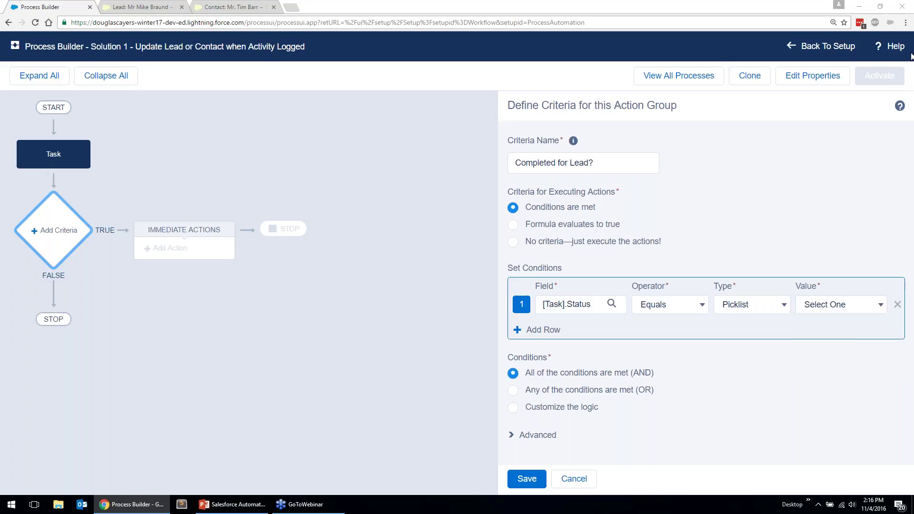
{"action": "left_click", "coordinate": [857, 304]}
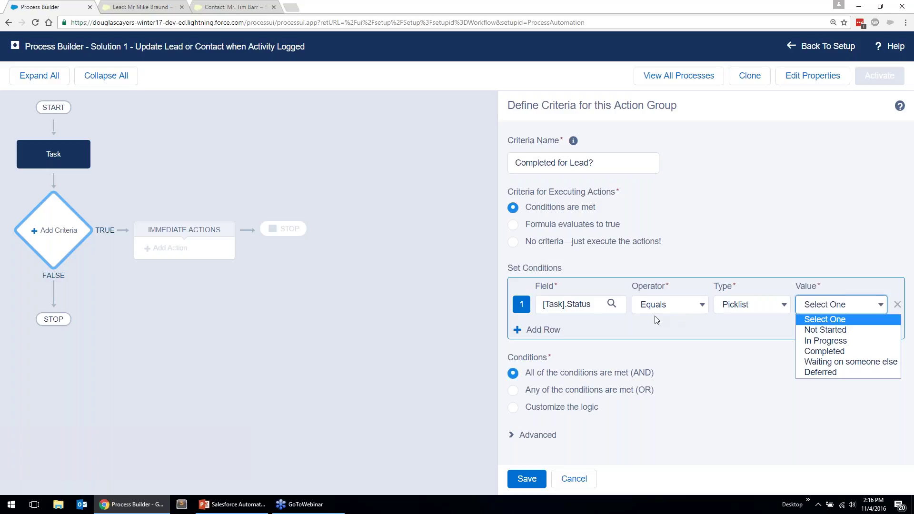
{"action": "left_click", "coordinate": [603, 333]}
Set the first condition to the task's Closed field (IsClosed) equals True.
{"action": "left_click", "coordinate": [612, 304]}
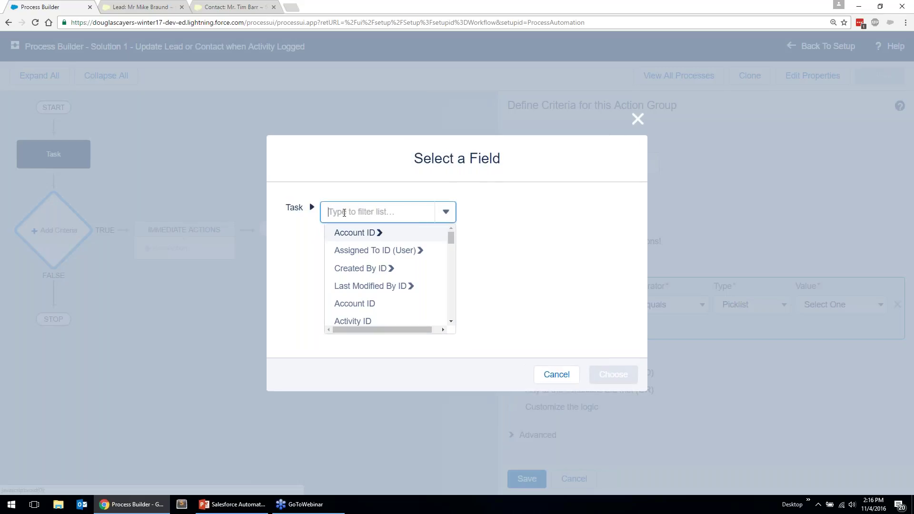
{"action": "type", "text": "closed"}
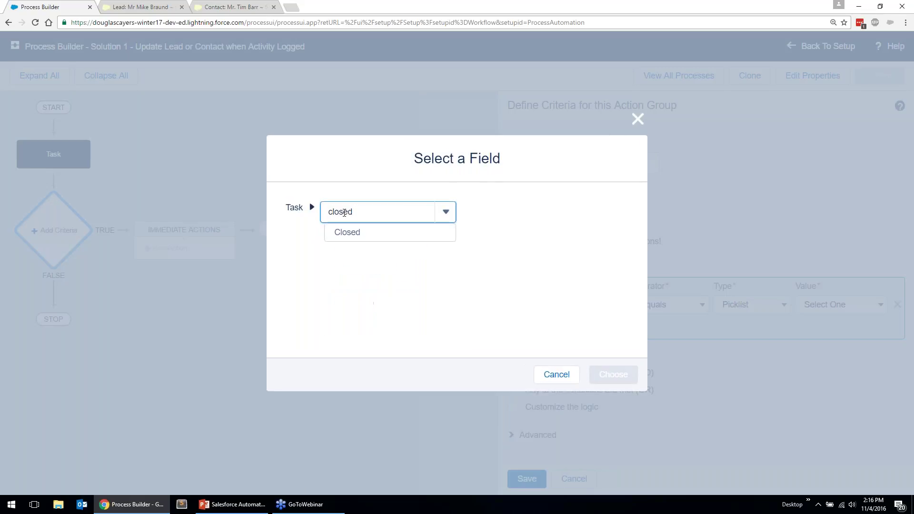
{"action": "left_click", "coordinate": [349, 234]}
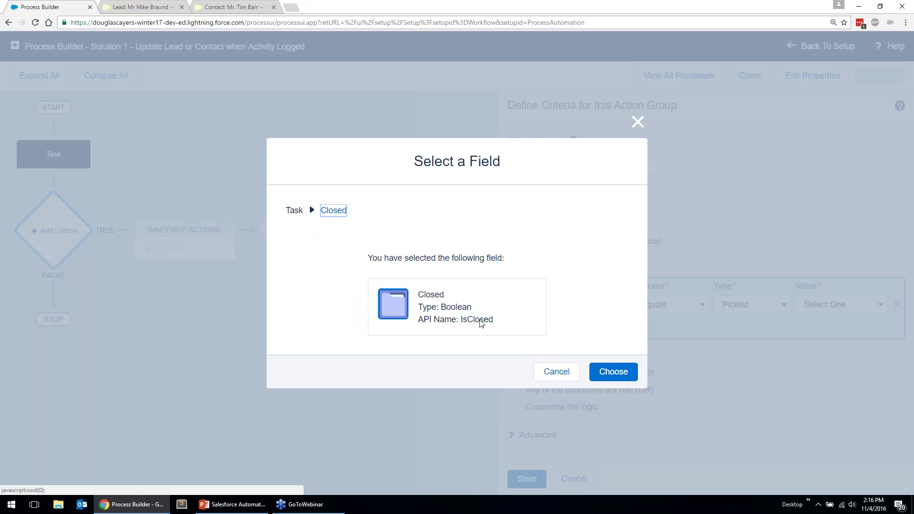
{"action": "left_click", "coordinate": [614, 372]}
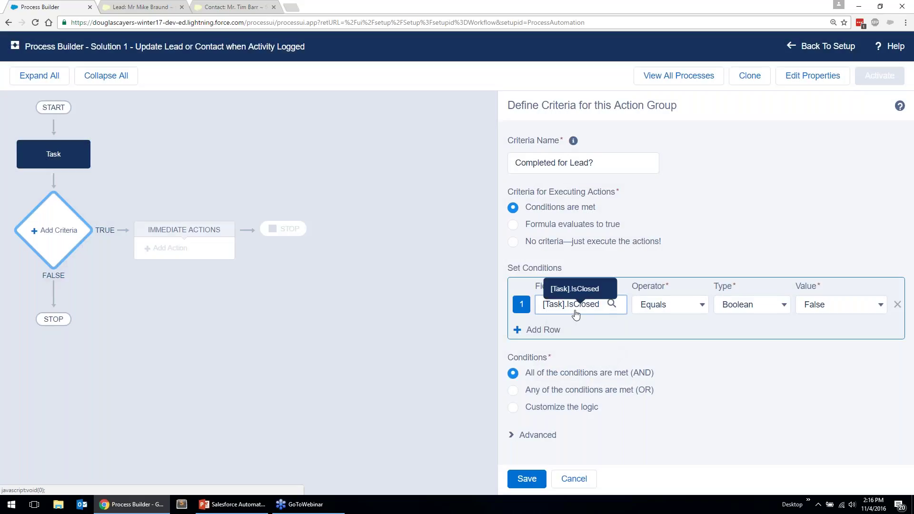
{"action": "left_click", "coordinate": [838, 305]}
{"action": "key", "text": "Up"}
{"action": "key", "text": "Return"}
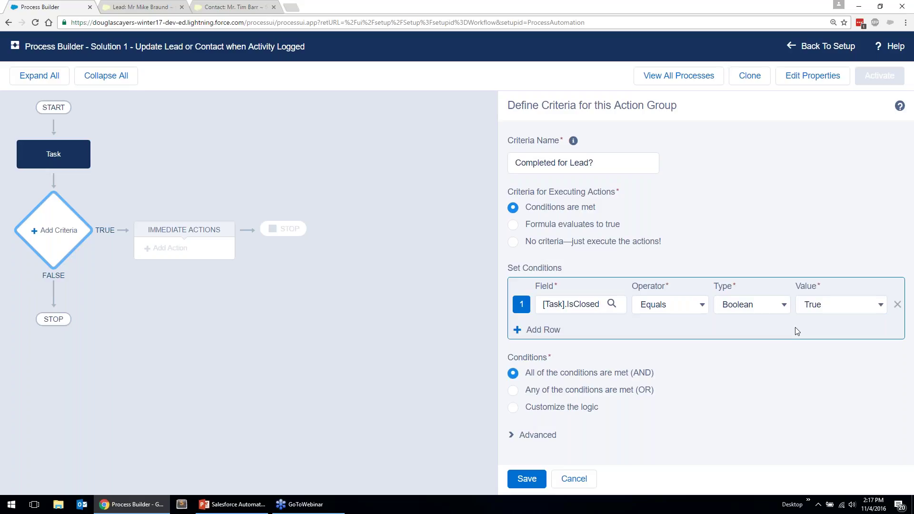
Add a second condition requiring the task's Name ID (WhoId) to start with 00Q, and save the criteria.
{"action": "left_click", "coordinate": [556, 339]}
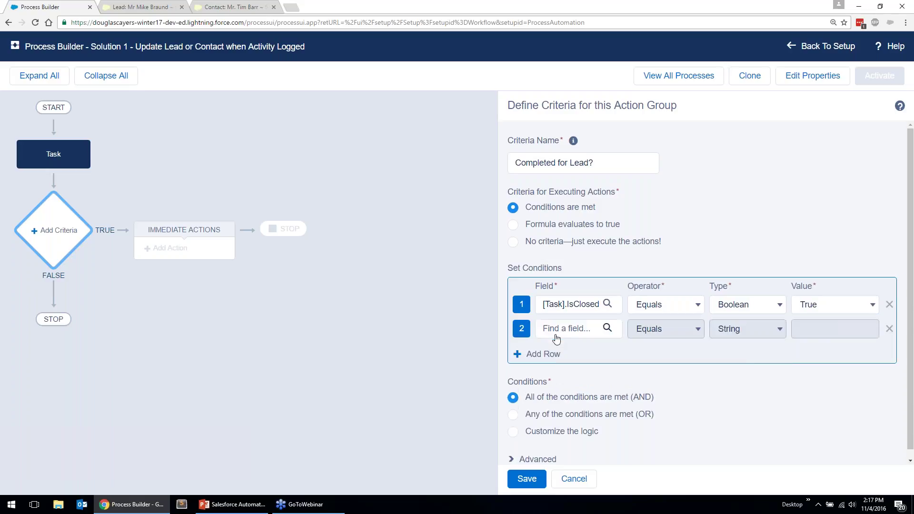
{"action": "left_click", "coordinate": [589, 335]}
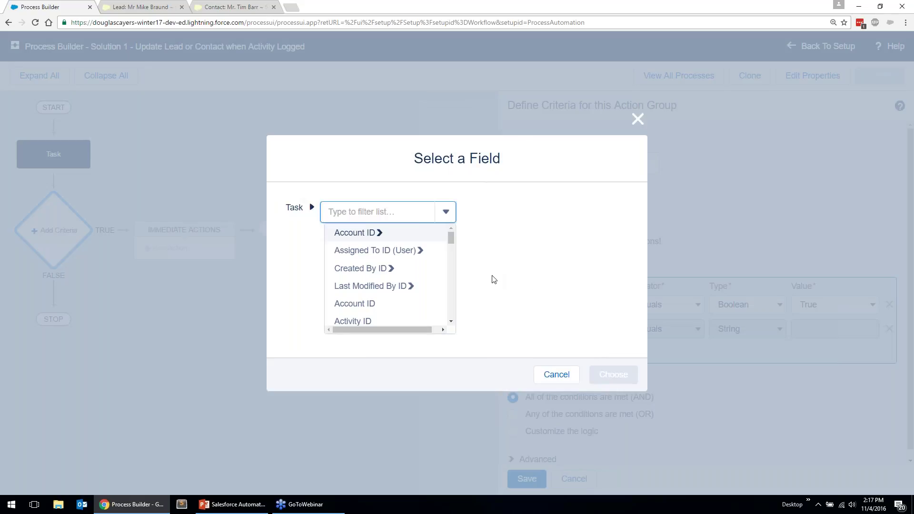
{"action": "type", "text": "name"}
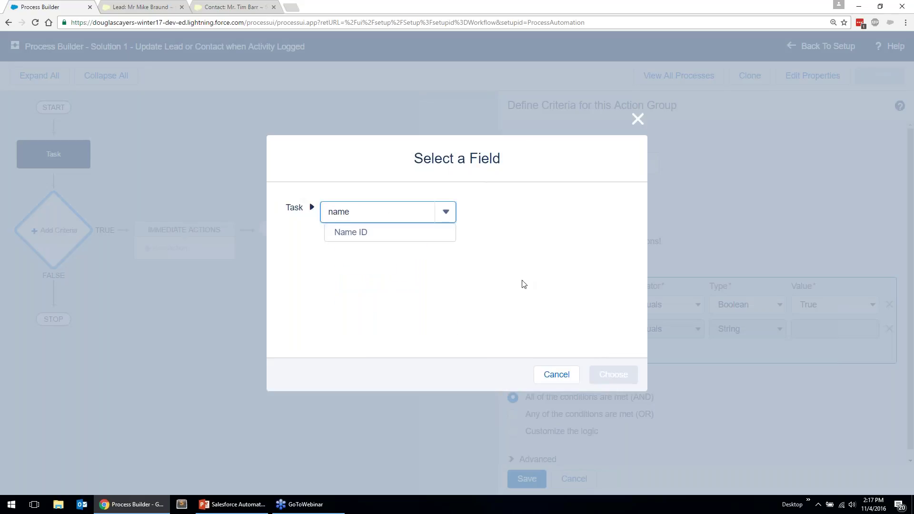
{"action": "left_click", "coordinate": [359, 237]}
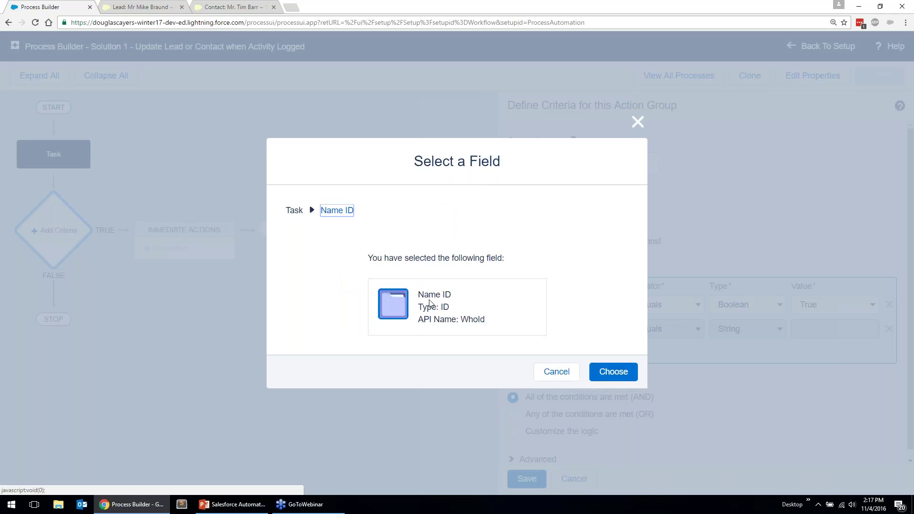
{"action": "left_click", "coordinate": [613, 371]}
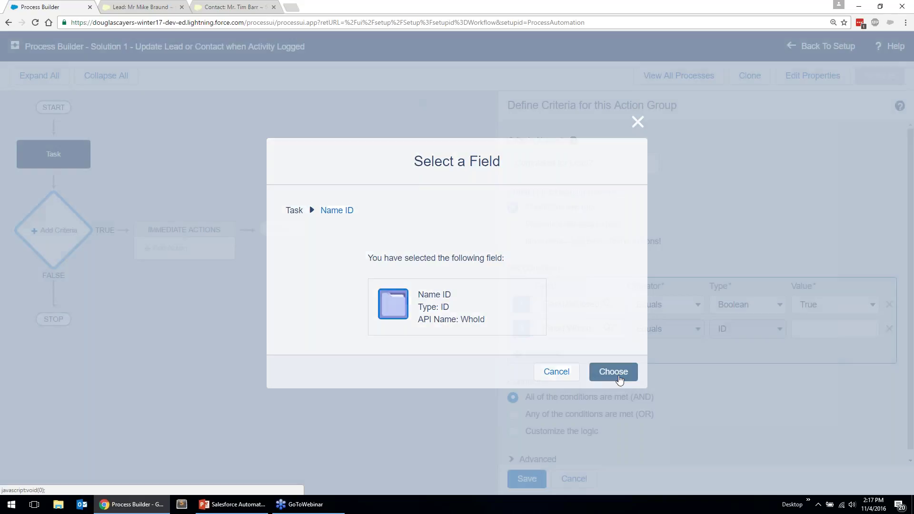
{"action": "left_click", "coordinate": [676, 335]}
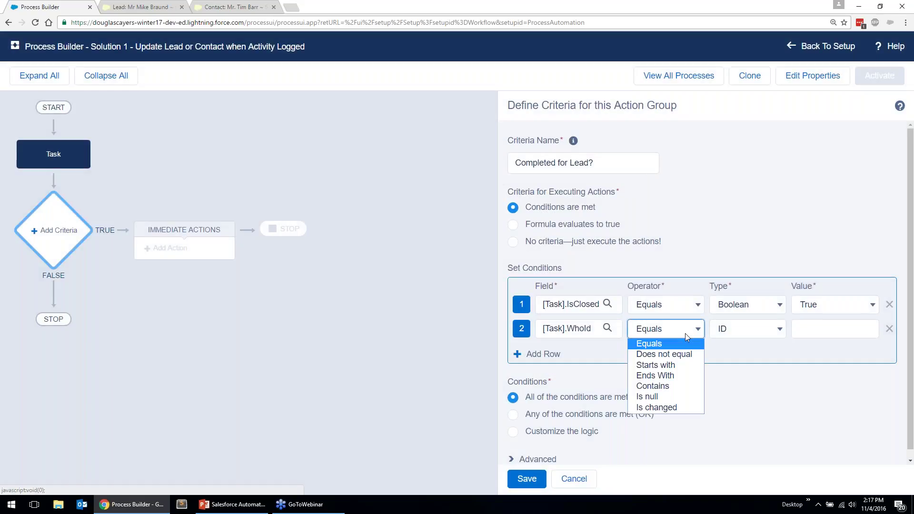
{"action": "left_click", "coordinate": [684, 369]}
{"action": "left_click", "coordinate": [838, 329]}
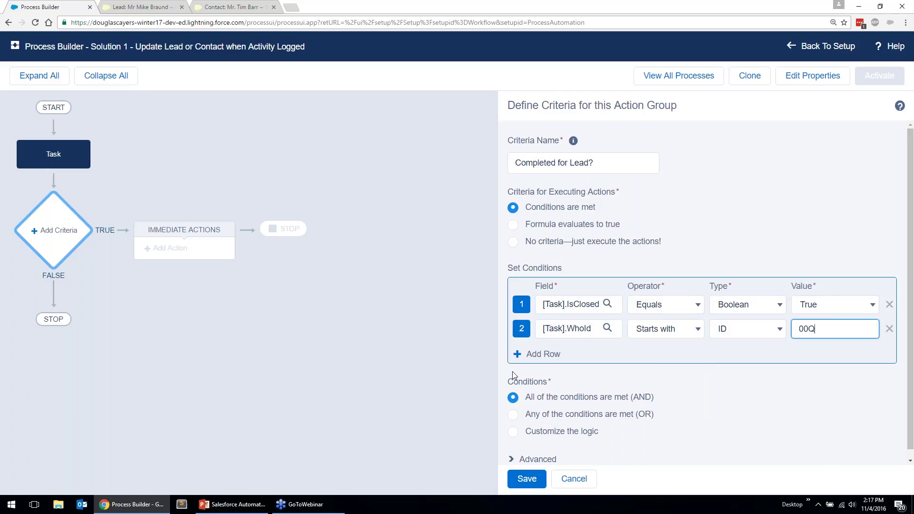
{"action": "left_click", "coordinate": [524, 481]}
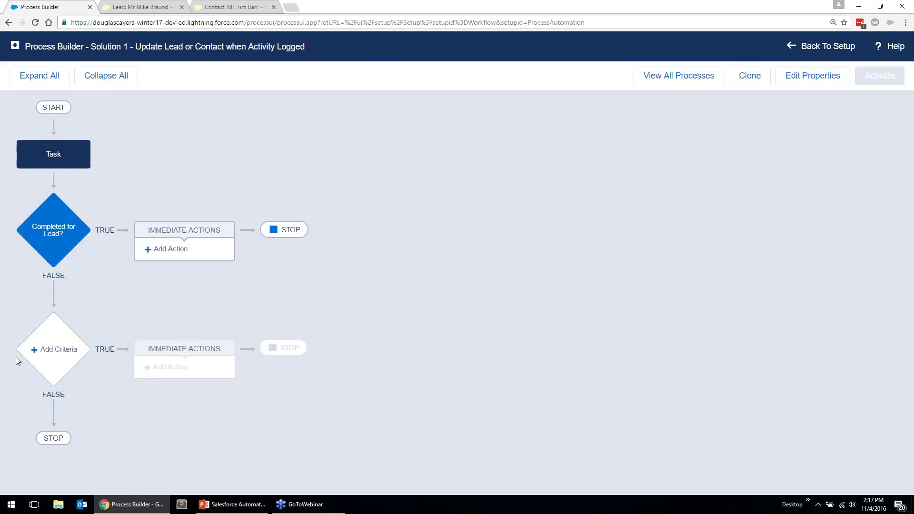
Add a second criteria below "Completed for Lead?" and name it "Completed for Contact?".
{"action": "left_click", "coordinate": [55, 352]}
{"action": "left_click", "coordinate": [569, 157]}
{"action": "type", "text": "Complete"}
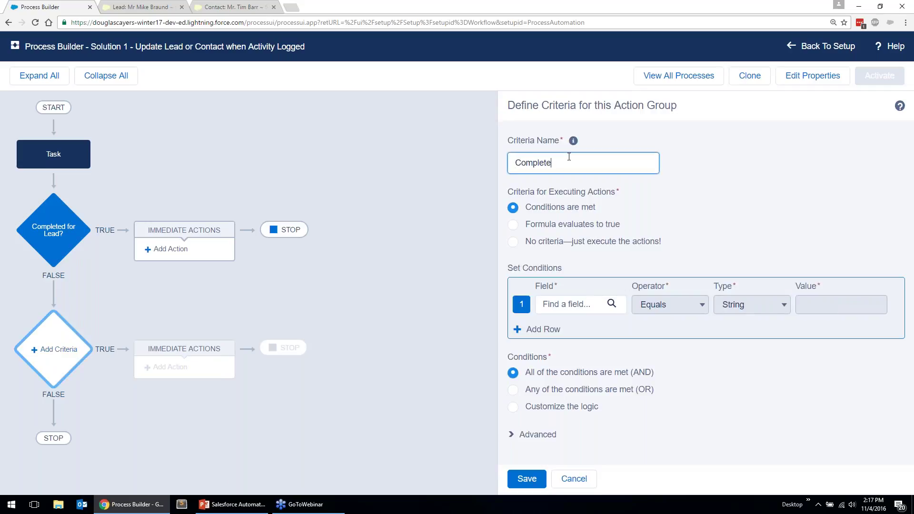
{"action": "type", "text": "d for Contact?"}
Set the first condition of the contact criteria to the task's Closed field (IsClosed) equals True.
{"action": "left_click", "coordinate": [580, 303]}
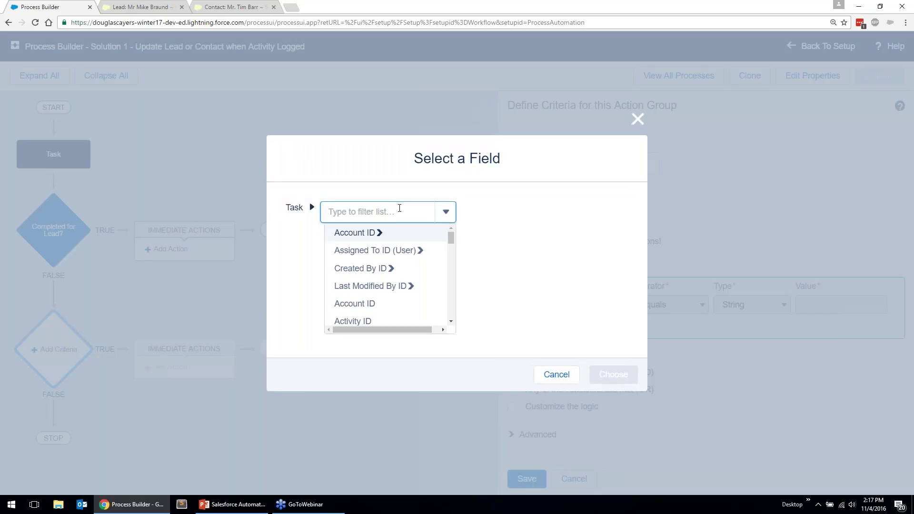
{"action": "type", "text": "closed"}
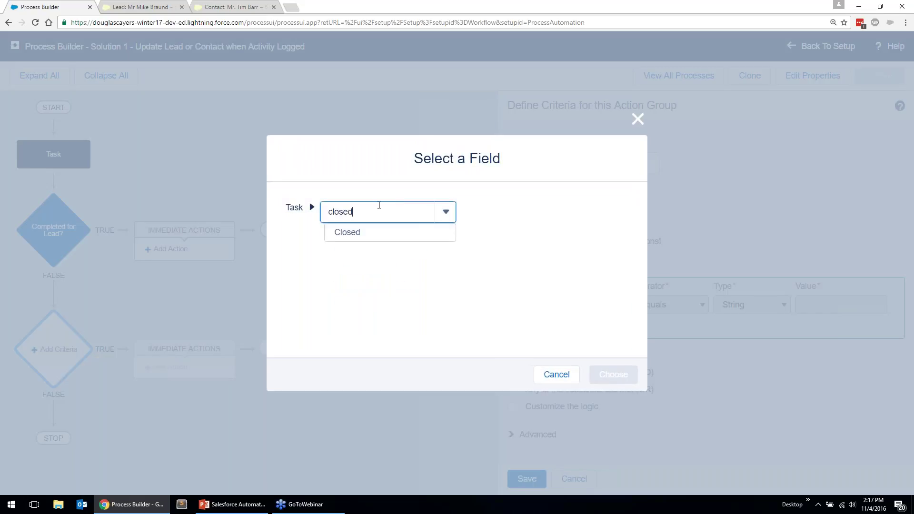
{"action": "left_click", "coordinate": [377, 238]}
{"action": "left_click", "coordinate": [612, 374]}
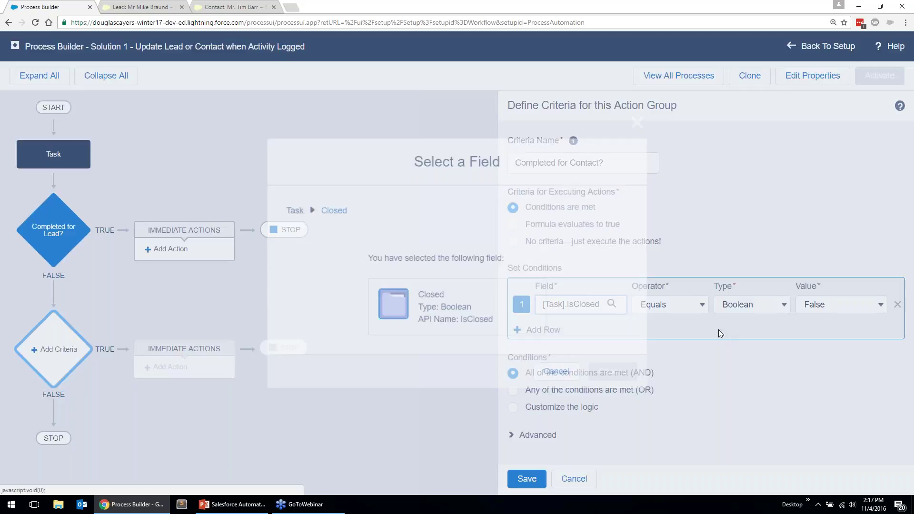
{"action": "left_click", "coordinate": [837, 309]}
{"action": "left_click", "coordinate": [831, 320]}
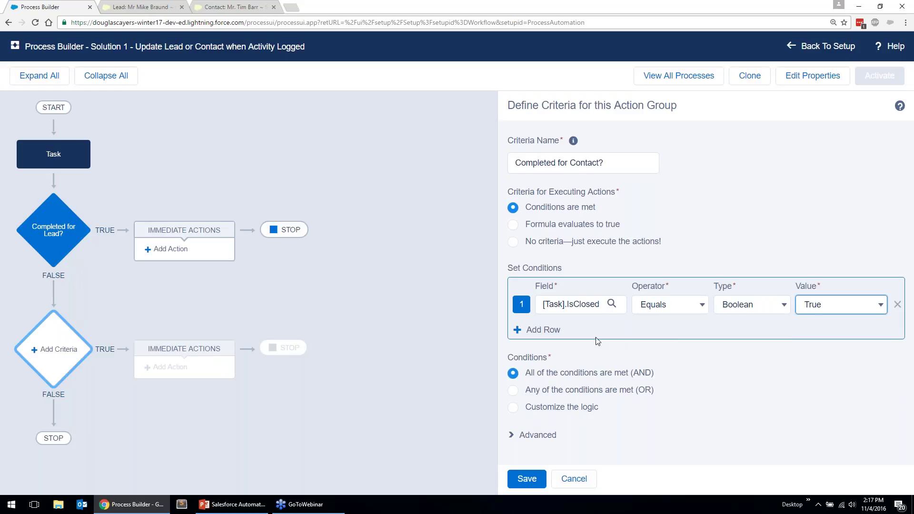
Add a second condition requiring the task's Name ID (WhoId) to start with 003, and save the contact criteria.
{"action": "left_click", "coordinate": [522, 329]}
{"action": "left_click", "coordinate": [575, 332]}
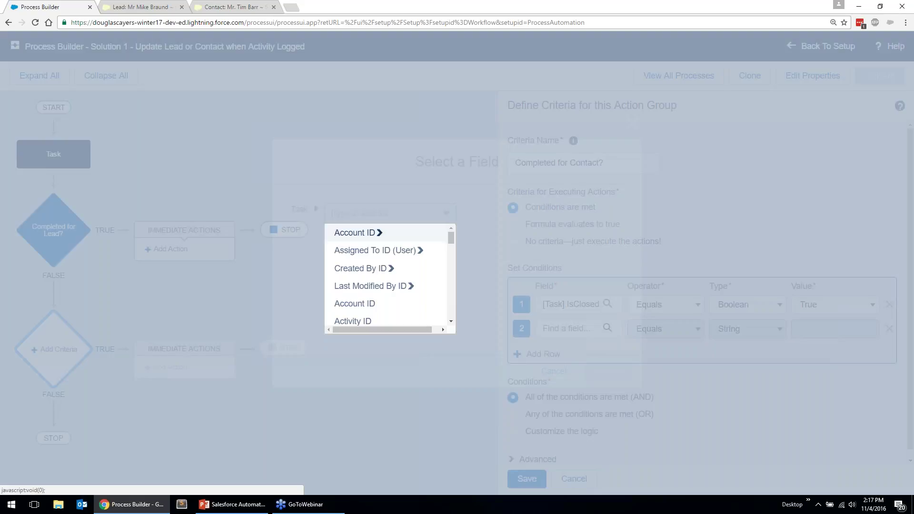
{"action": "type", "text": "name"}
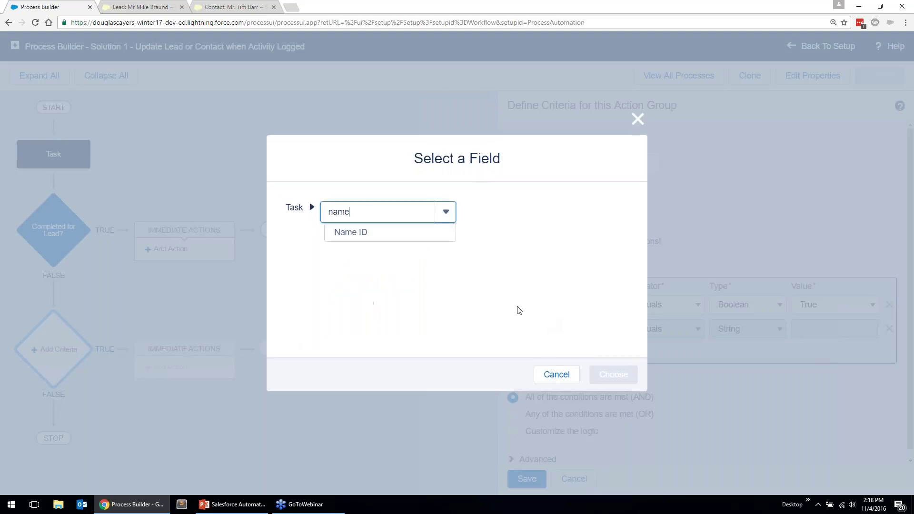
{"action": "left_click", "coordinate": [418, 238]}
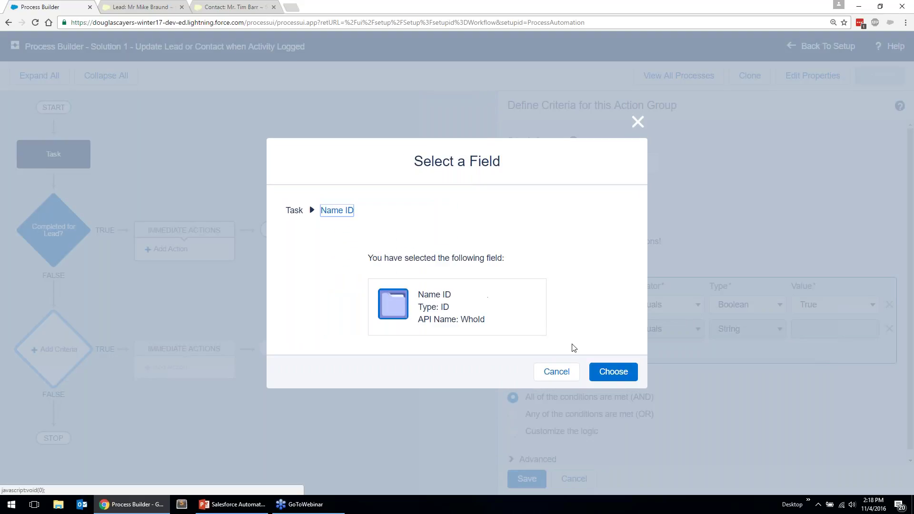
{"action": "left_click", "coordinate": [597, 369]}
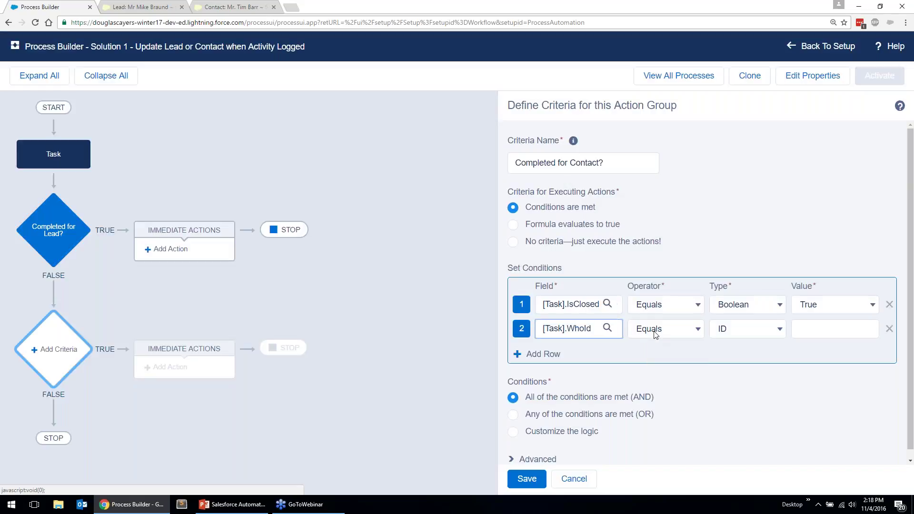
{"action": "left_click", "coordinate": [656, 332]}
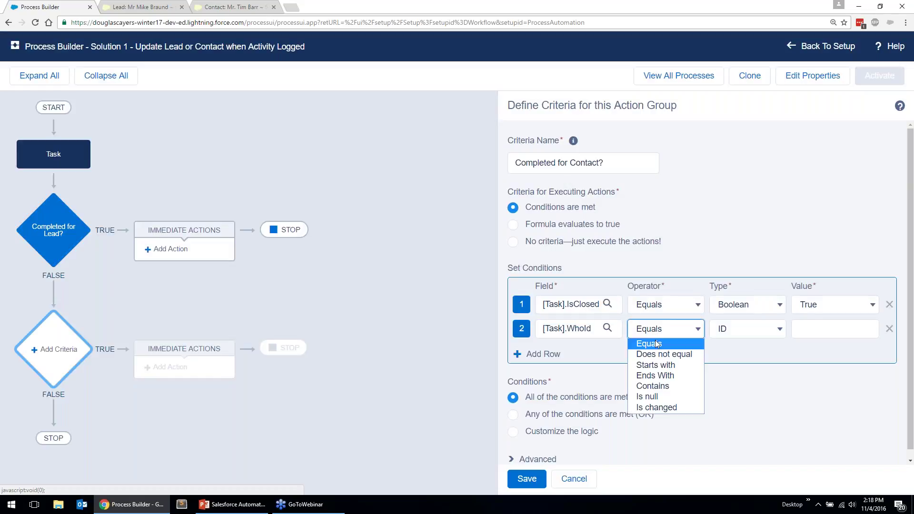
{"action": "left_click", "coordinate": [654, 365]}
{"action": "left_click", "coordinate": [804, 333]}
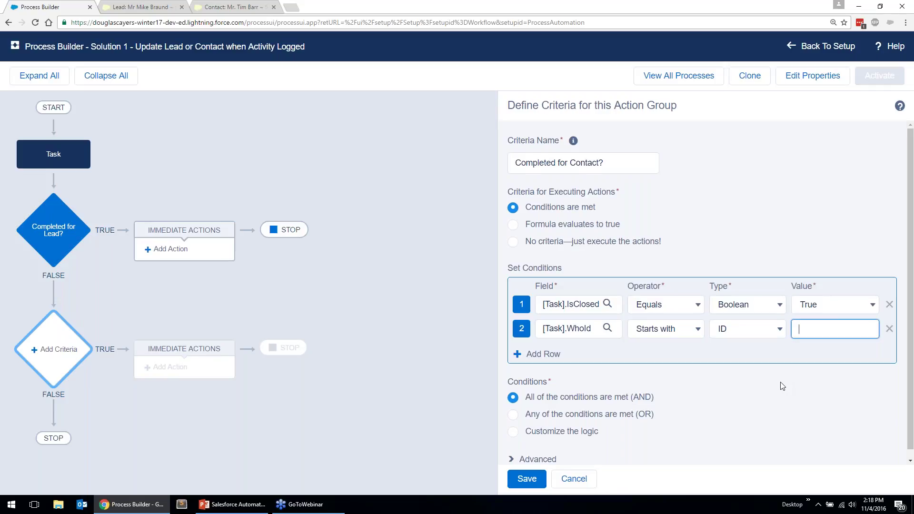
{"action": "type", "text": "003"}
{"action": "left_click", "coordinate": [524, 479]}
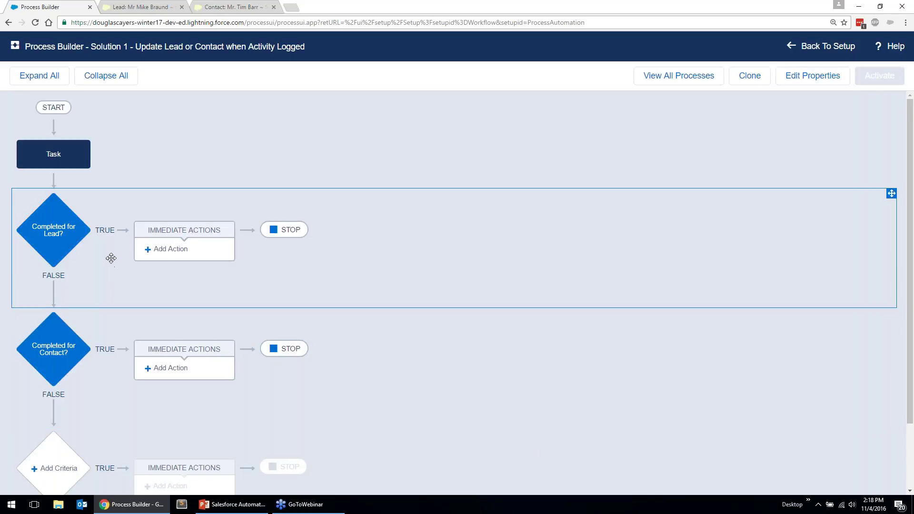
Add an Update Records immediate action to "Completed for Lead?" and name it "Update Lead Status".
{"action": "left_click", "coordinate": [164, 254]}
{"action": "left_click", "coordinate": [164, 254]}
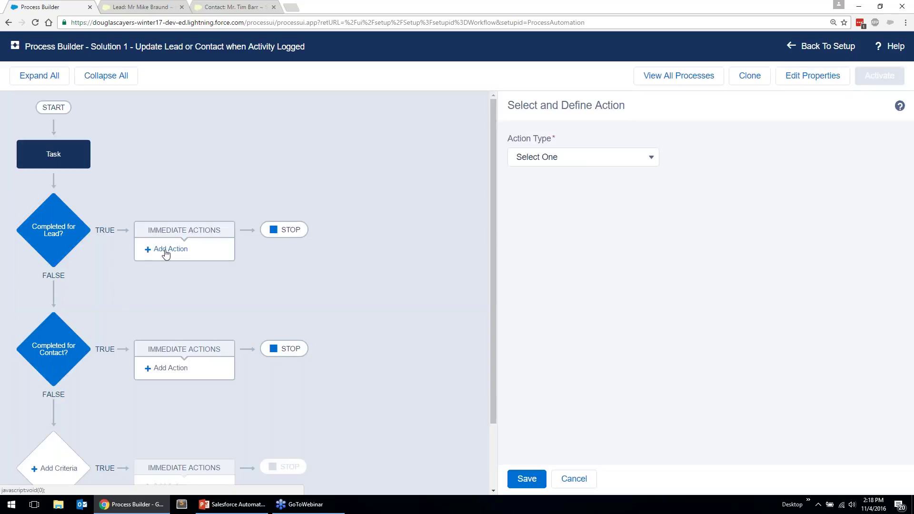
{"action": "left_click", "coordinate": [557, 161]}
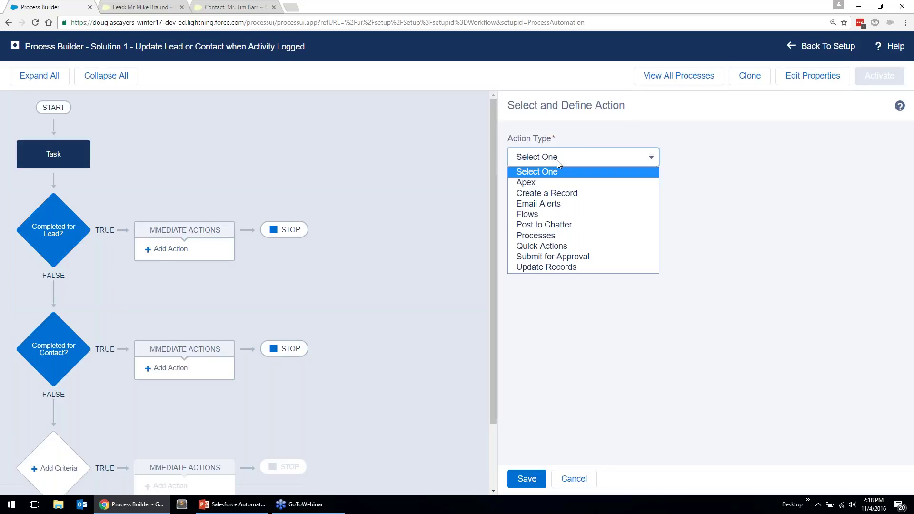
{"action": "left_click", "coordinate": [555, 267]}
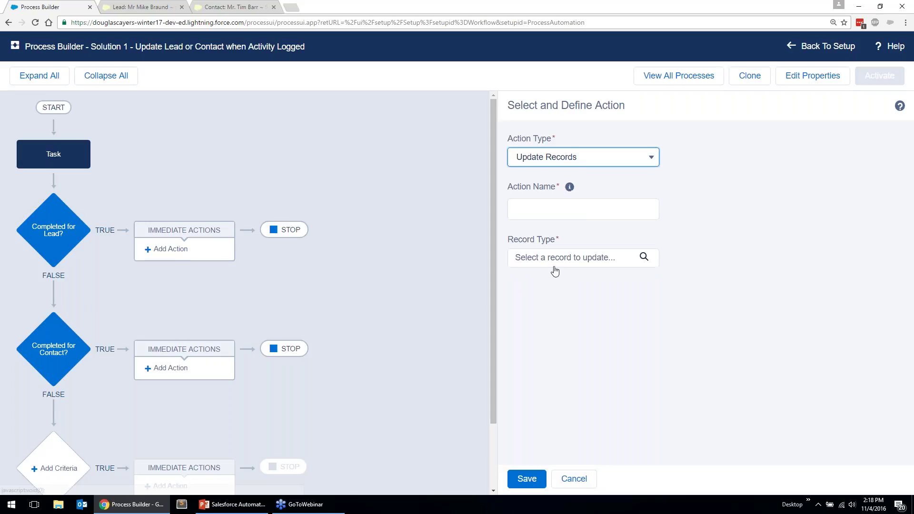
{"action": "left_click", "coordinate": [554, 213]}
{"action": "type", "text": "U"}
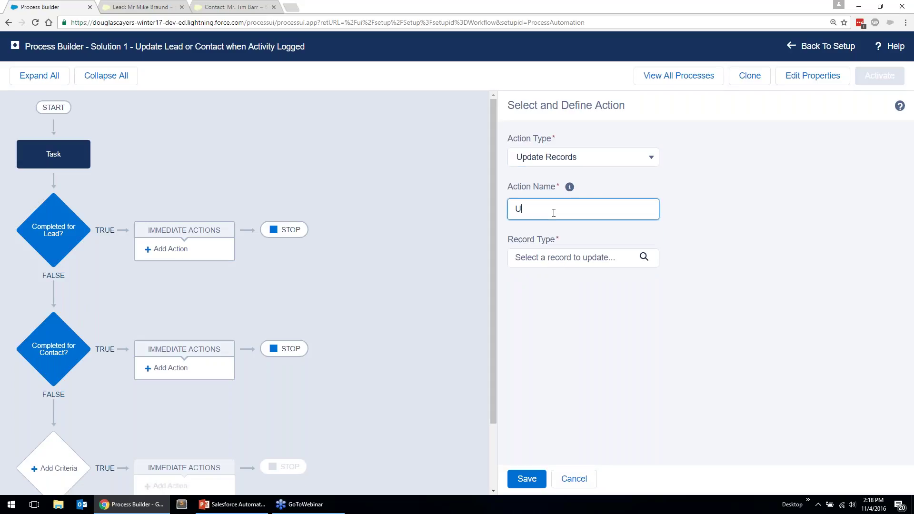
{"action": "type", "text": "pdate Lead Status"}
Choose the task's related Name ID (Lead) as the record the action updates.
{"action": "left_click", "coordinate": [565, 263]}
{"action": "left_click", "coordinate": [326, 210]}
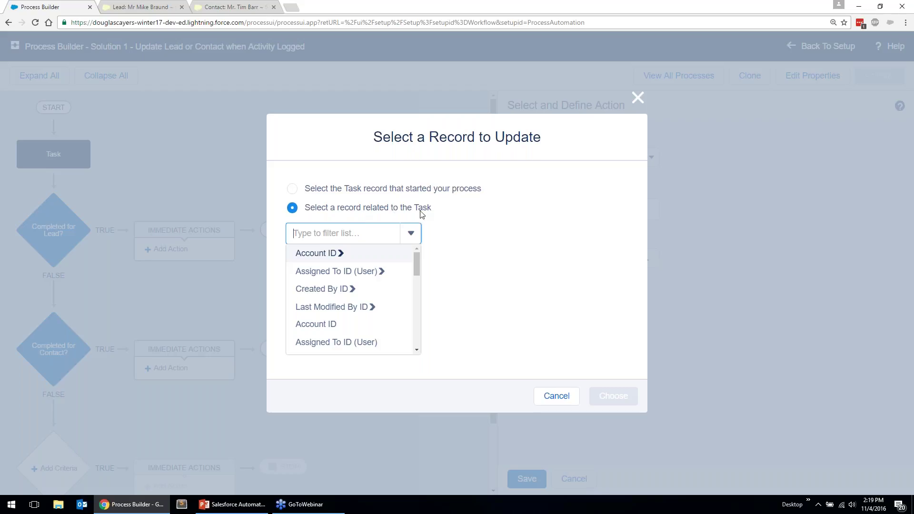
{"action": "type", "text": "name"}
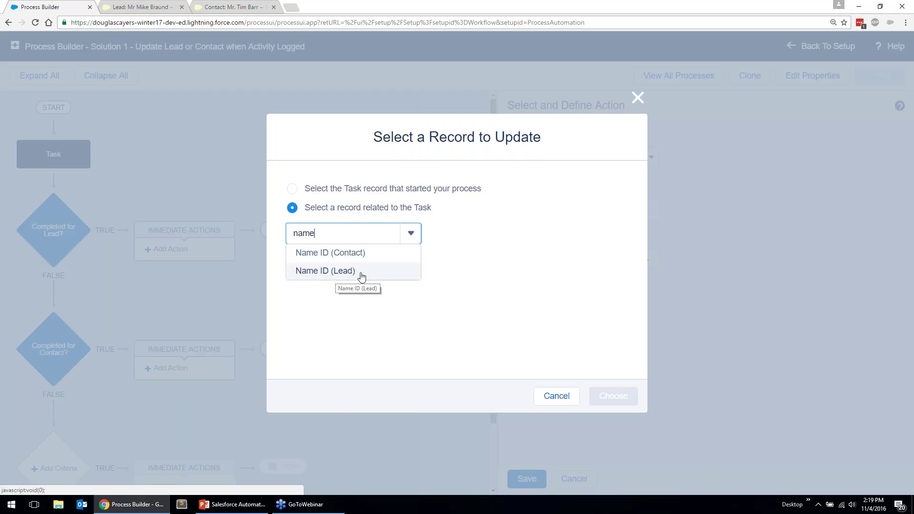
{"action": "left_click", "coordinate": [336, 275]}
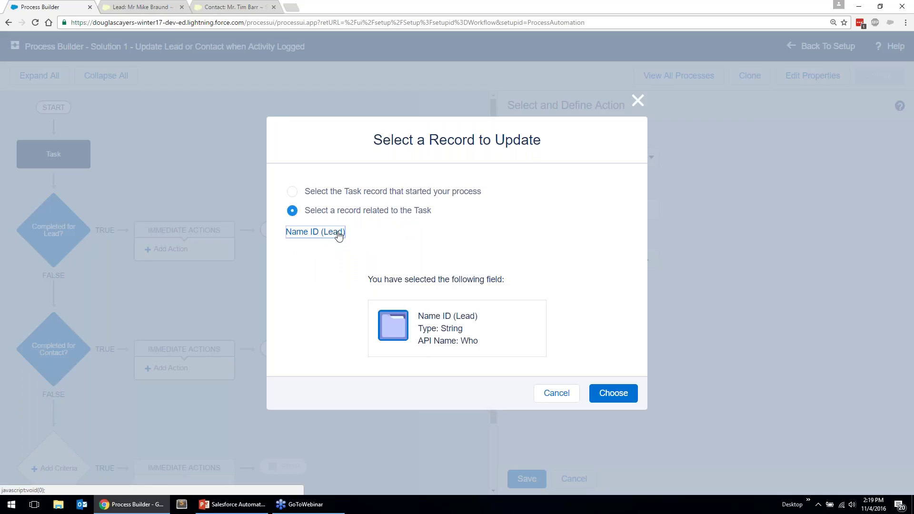
{"action": "left_click", "coordinate": [609, 392]}
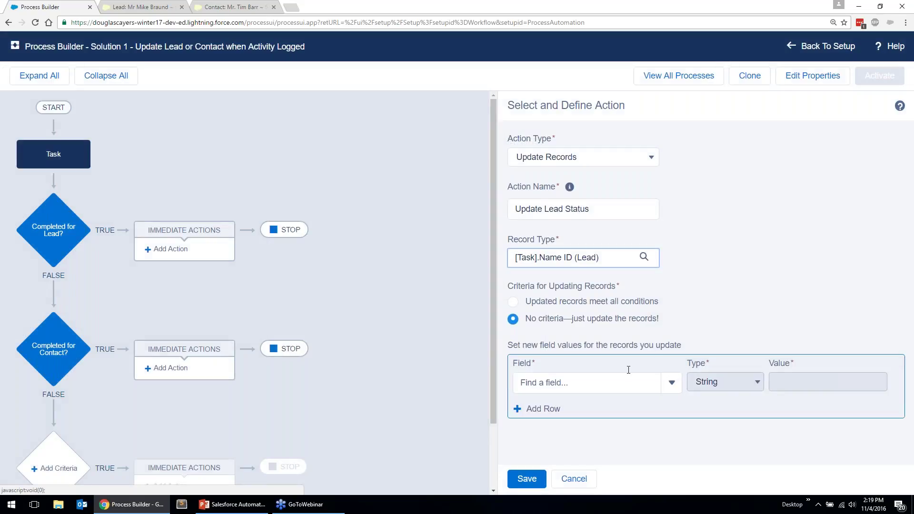
Set the lead's Status field to the new picklist value Working - Contacted.
{"action": "left_click", "coordinate": [583, 382]}
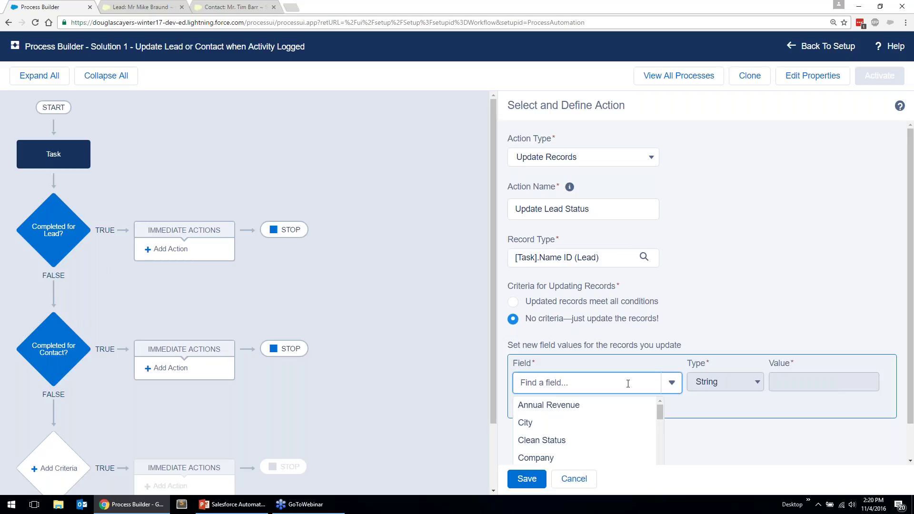
{"action": "type", "text": "status"}
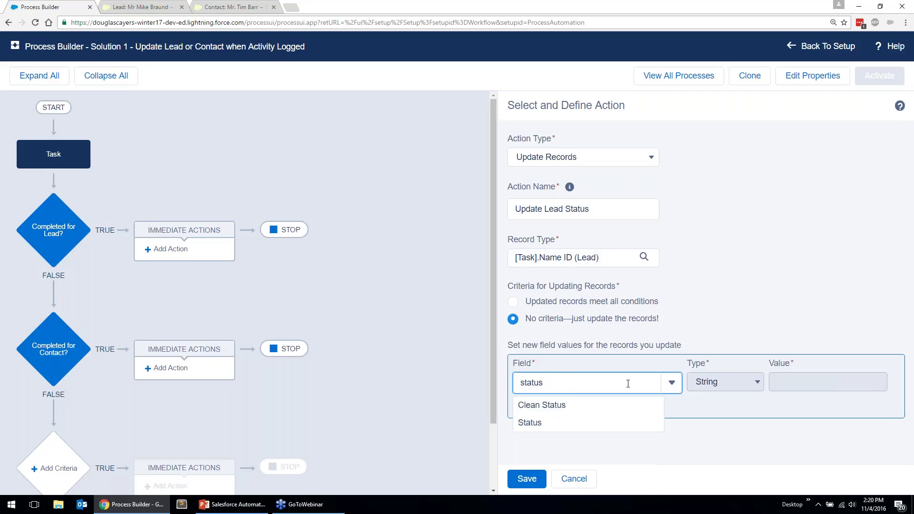
{"action": "left_click", "coordinate": [529, 422]}
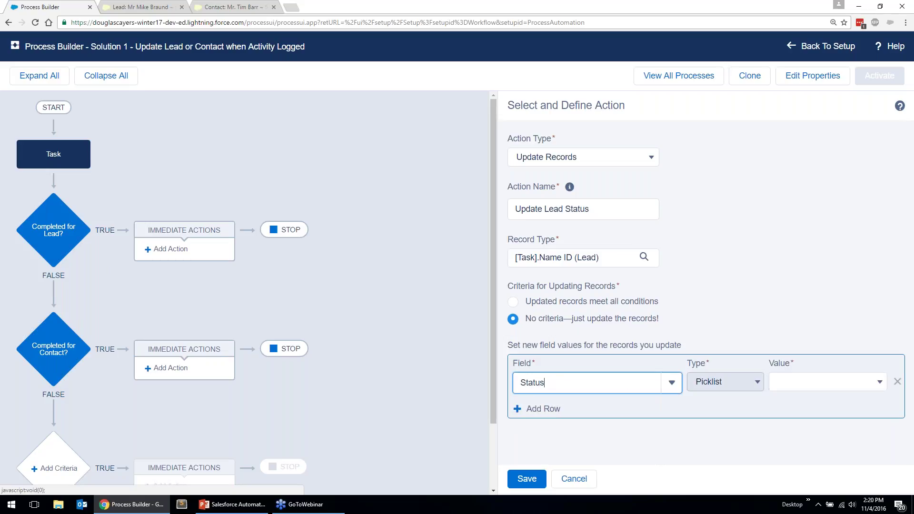
{"action": "left_click", "coordinate": [803, 386]}
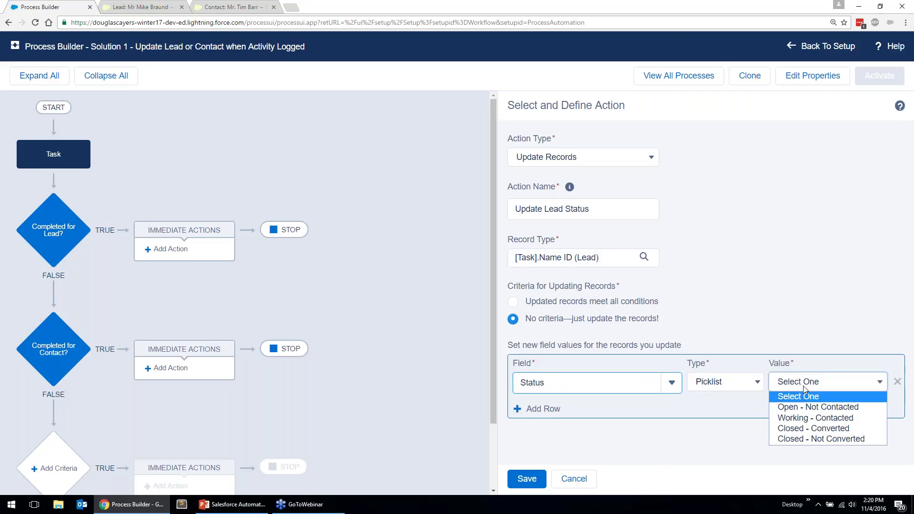
{"action": "left_click", "coordinate": [803, 419]}
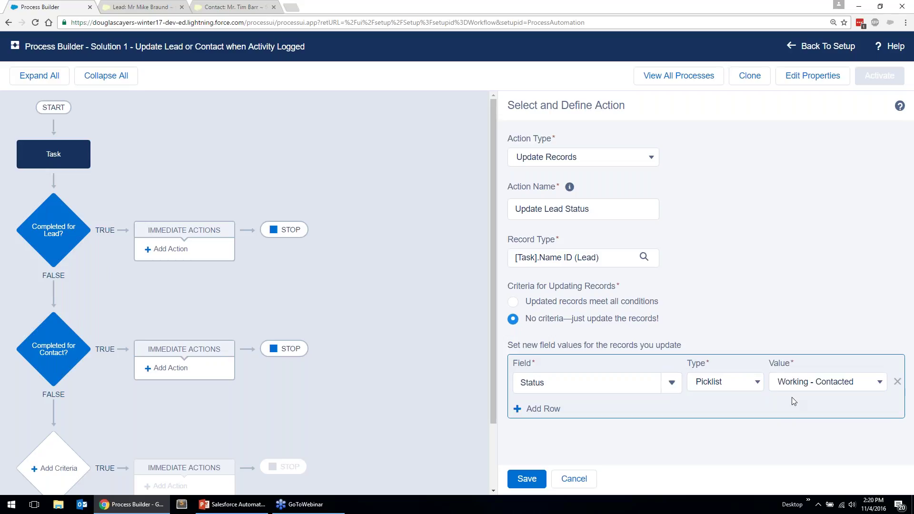
Restrict the update to leads whose Status equals Open - Not Contacted, and save the action.
{"action": "left_click", "coordinate": [564, 304]}
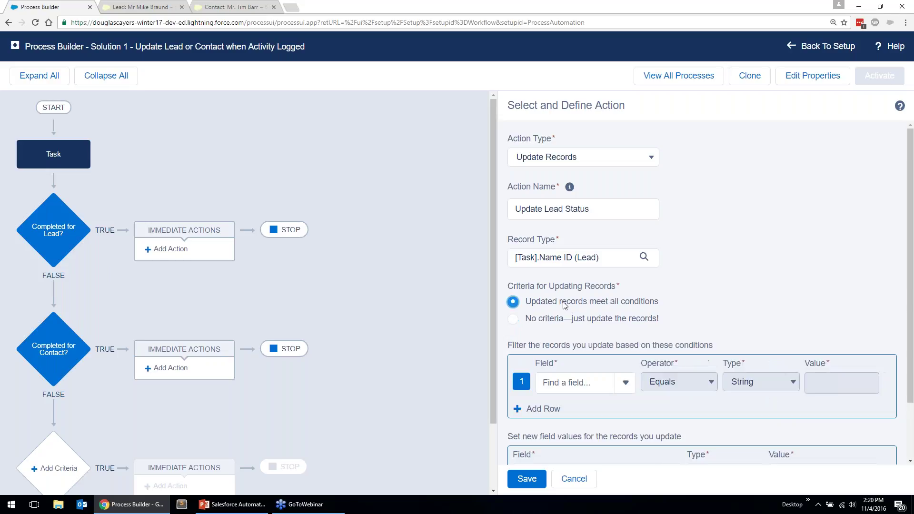
{"action": "left_click", "coordinate": [573, 382]}
{"action": "type", "text": "stat"}
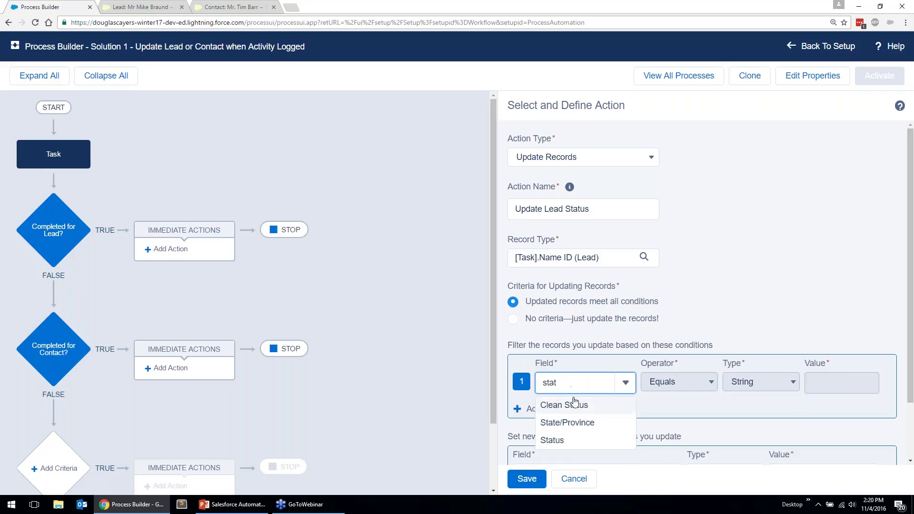
{"action": "left_click", "coordinate": [571, 439]}
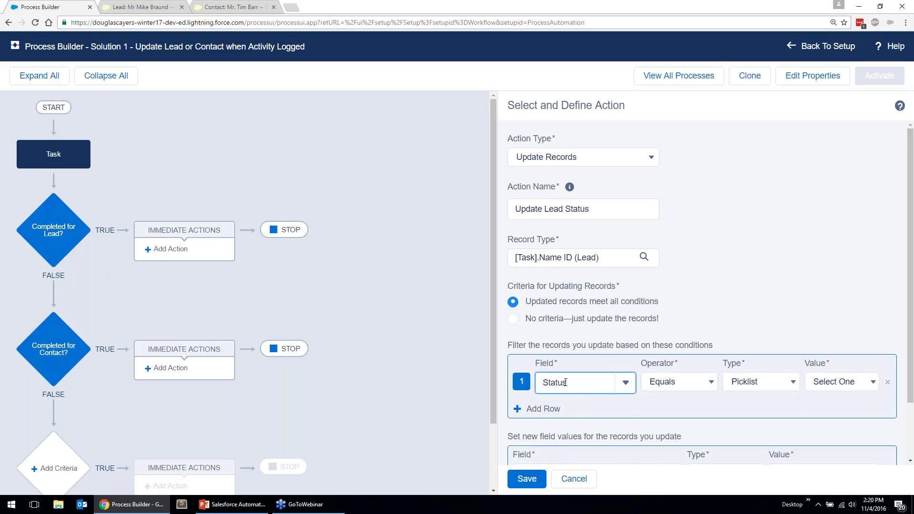
{"action": "left_click", "coordinate": [832, 383]}
{"action": "left_click", "coordinate": [834, 404]}
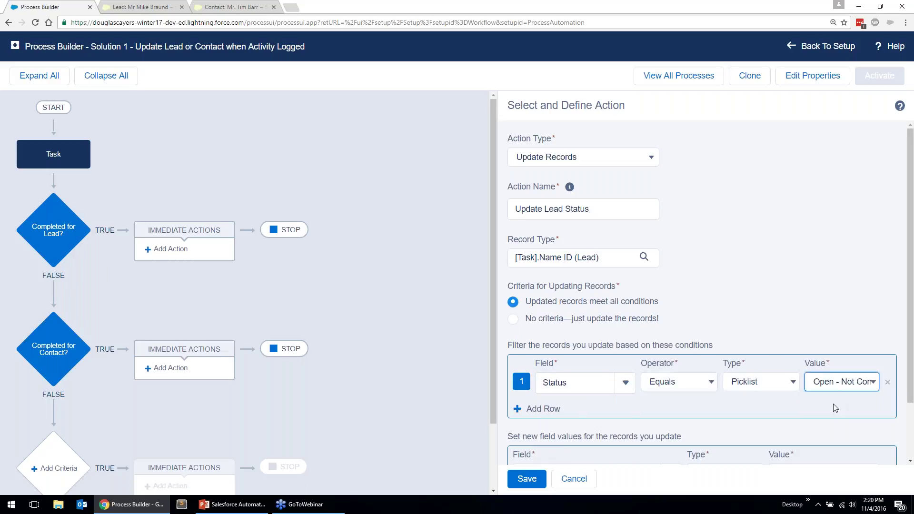
{"action": "scroll", "coordinate": [903, 424], "scroll_direction": "down", "scroll_amount": 1}
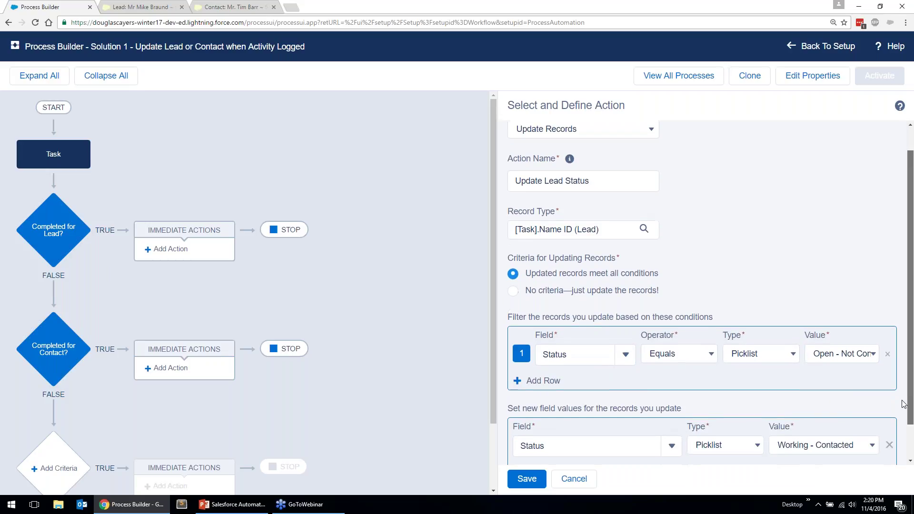
{"action": "scroll", "coordinate": [903, 423], "scroll_direction": "down", "scroll_amount": 1}
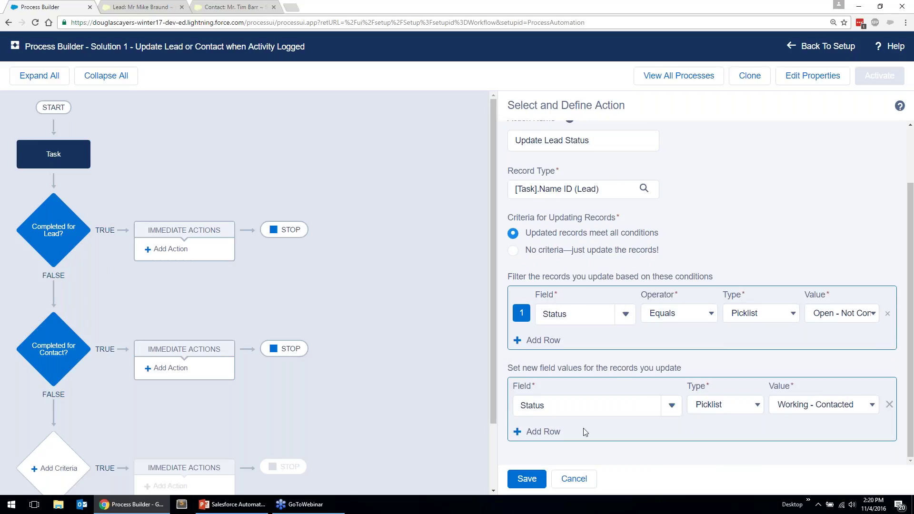
{"action": "left_click", "coordinate": [528, 479]}
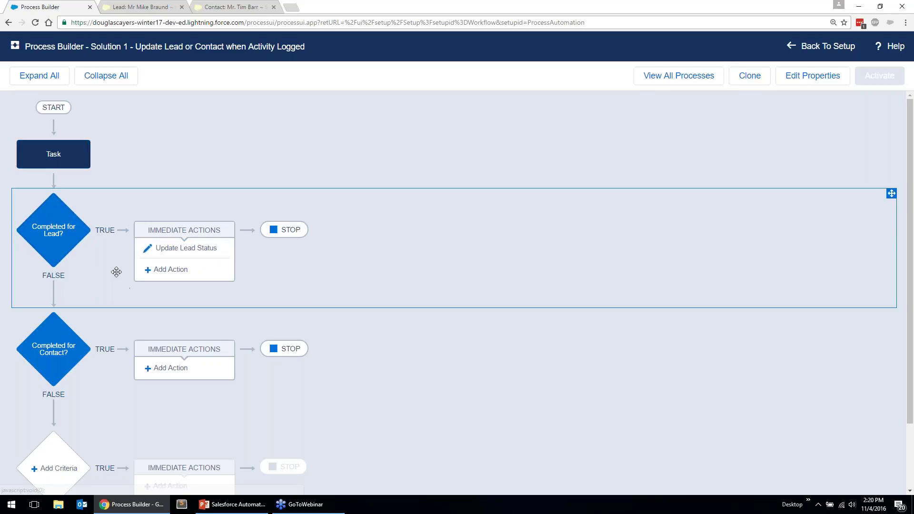
Add an Update Records immediate action to "Completed for Contact?" and name it "Update Contact".
{"action": "left_click", "coordinate": [195, 375]}
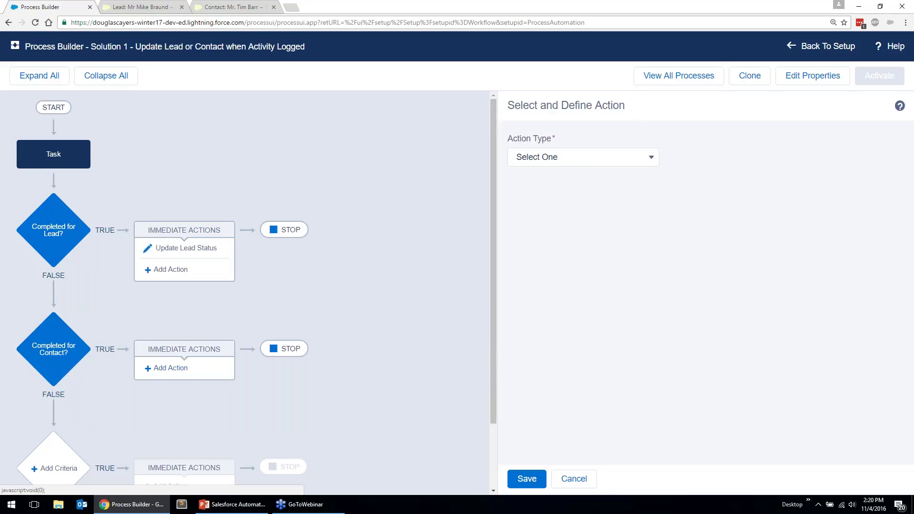
{"action": "left_click", "coordinate": [584, 164]}
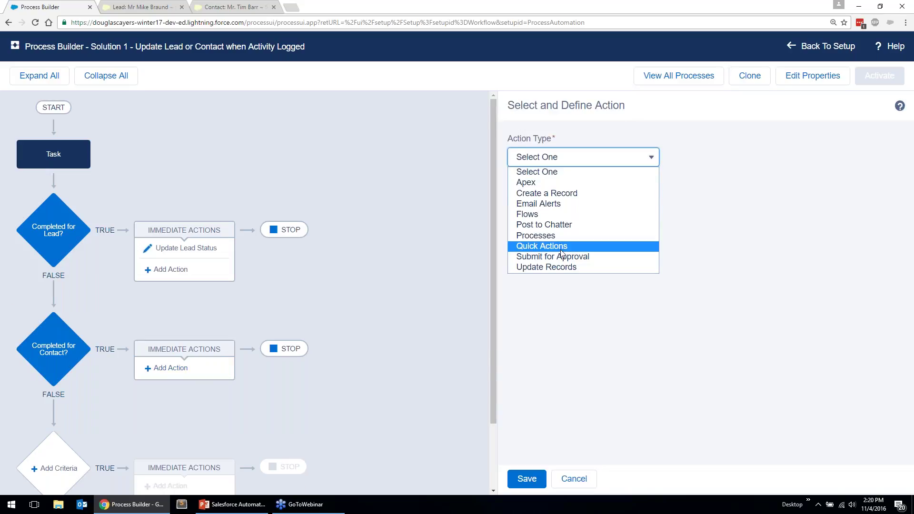
{"action": "left_click", "coordinate": [560, 265]}
{"action": "left_click", "coordinate": [573, 214]}
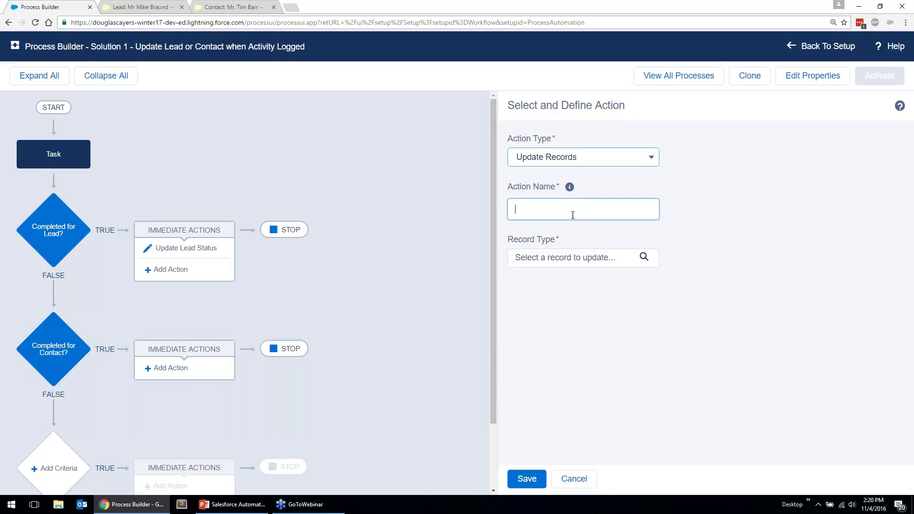
{"action": "type", "text": "Update Conta"}
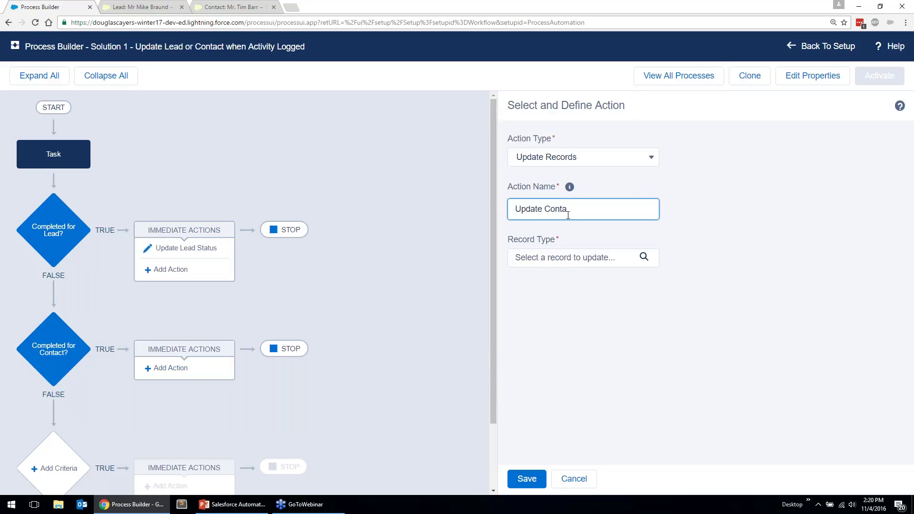
{"action": "type", "text": "ct"}
Choose the task's related Name ID (Contact) as the record the action updates.
{"action": "left_click", "coordinate": [598, 257]}
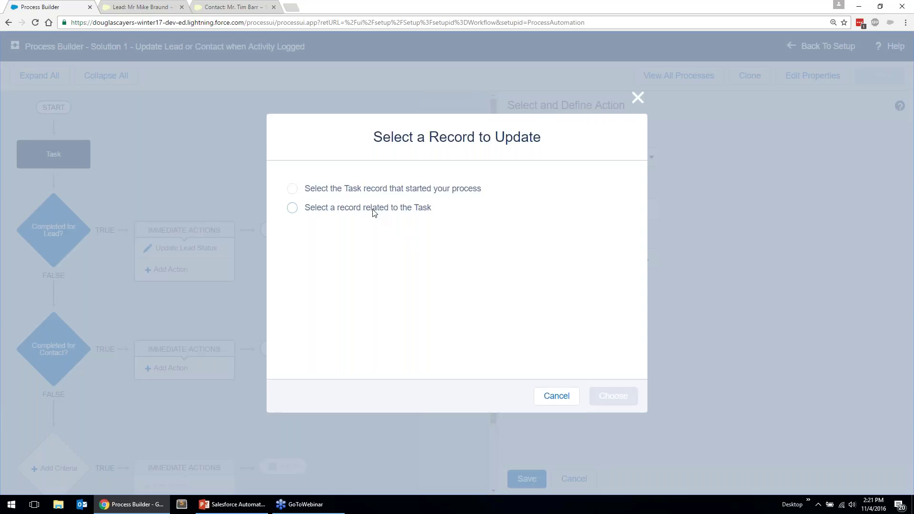
{"action": "left_click", "coordinate": [372, 212]}
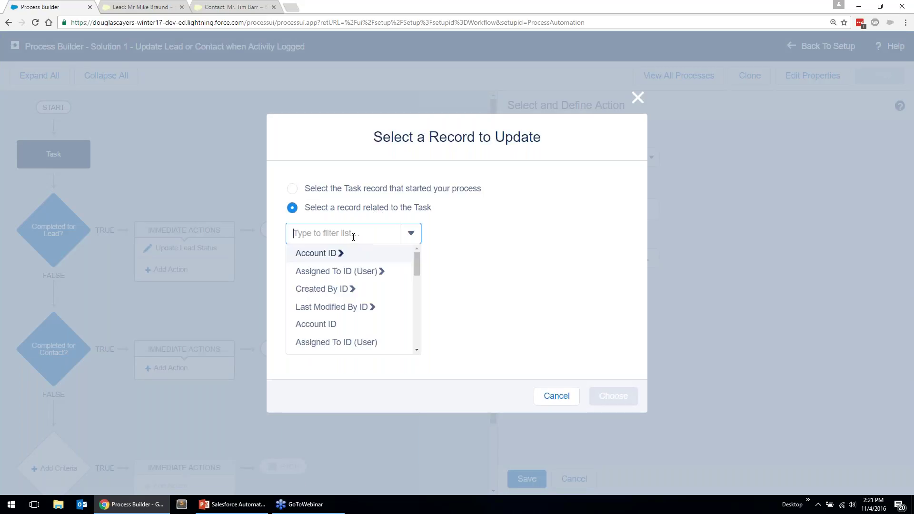
{"action": "type", "text": "name"}
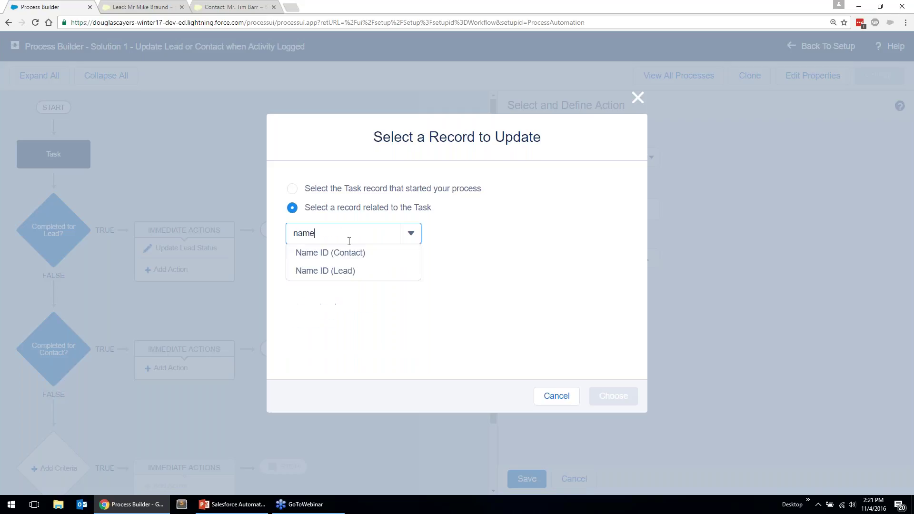
{"action": "left_click", "coordinate": [347, 259]}
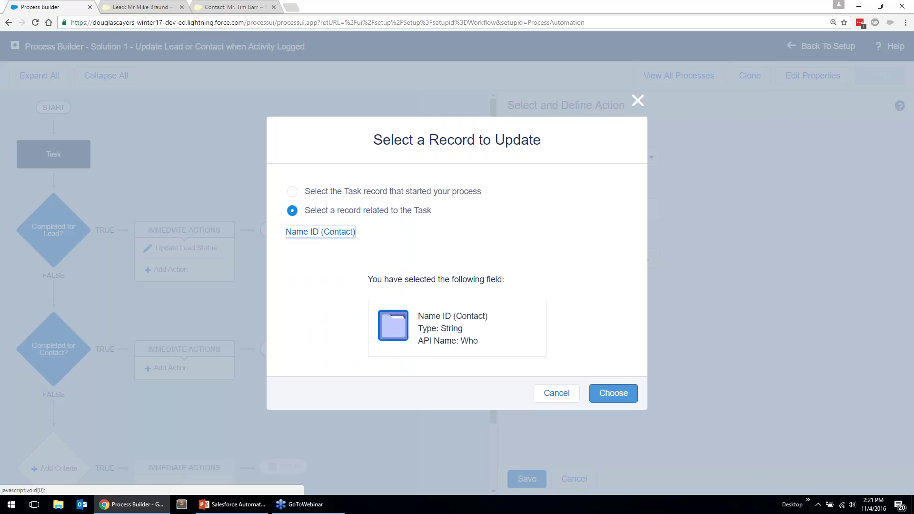
{"action": "left_click", "coordinate": [612, 394]}
Set the Contact Description field to the string "Hello from Solution1" without update criteria, and save the action.
{"action": "left_click", "coordinate": [613, 384]}
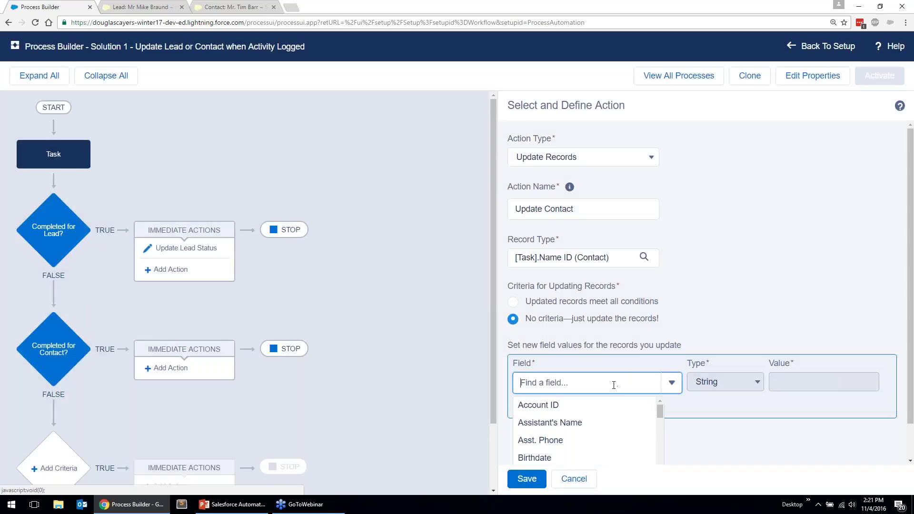
{"action": "type", "text": "descrip"}
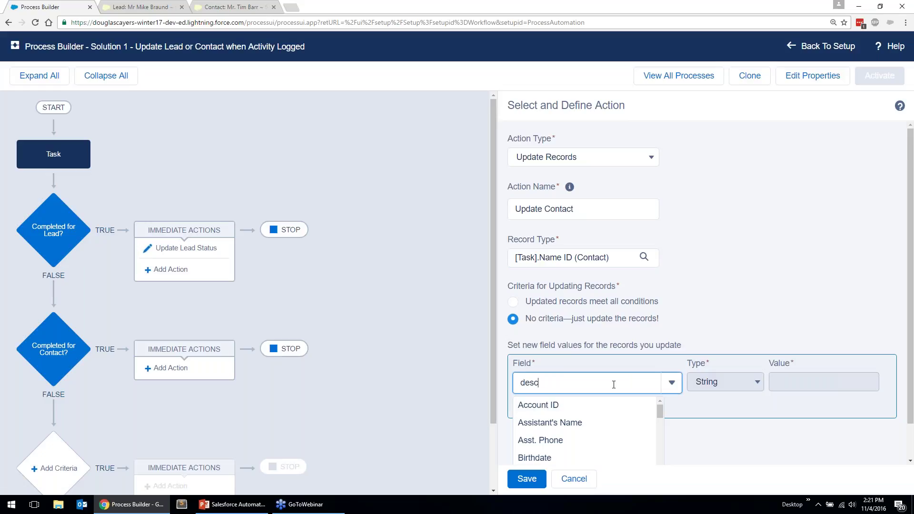
{"action": "left_click", "coordinate": [618, 405]}
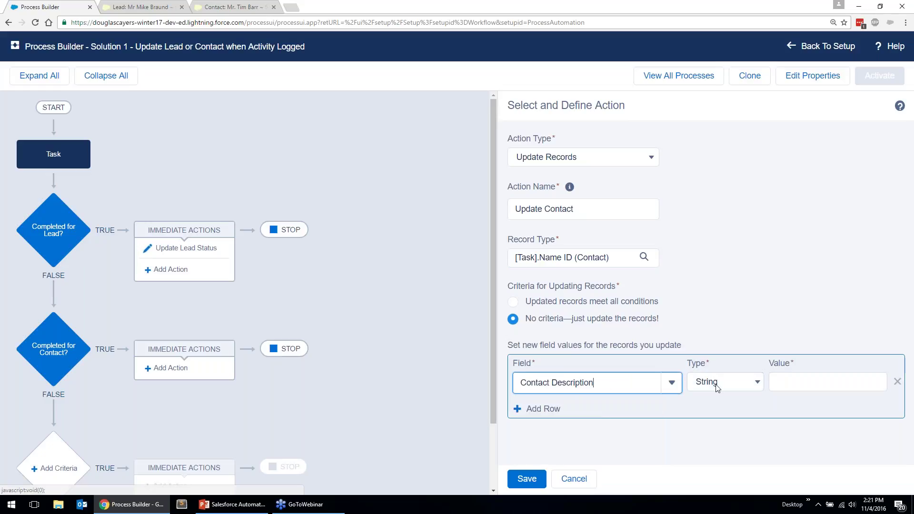
{"action": "type", "text": "Hello from Solut"}
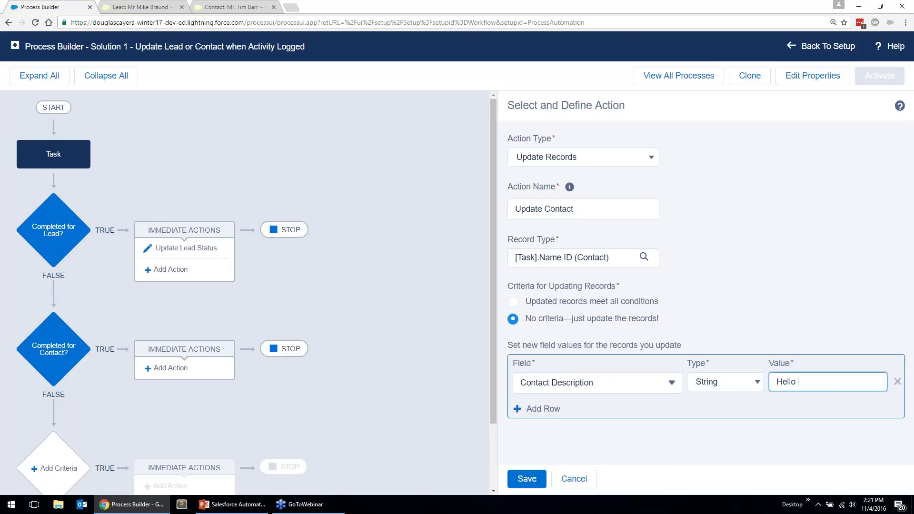
{"action": "type", "text": "ion1"}
{"action": "left_click", "coordinate": [526, 479]}
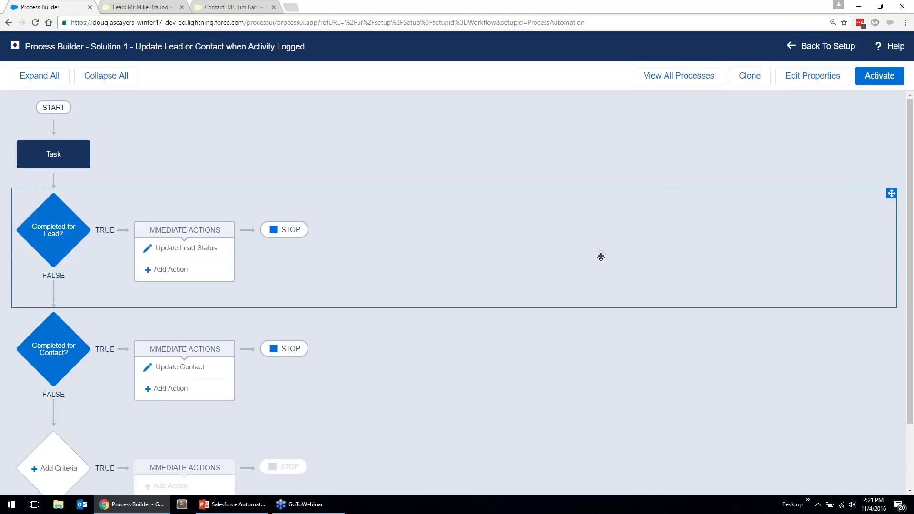
Activate the Solution 1 process and confirm the activation.
{"action": "left_click", "coordinate": [875, 77]}
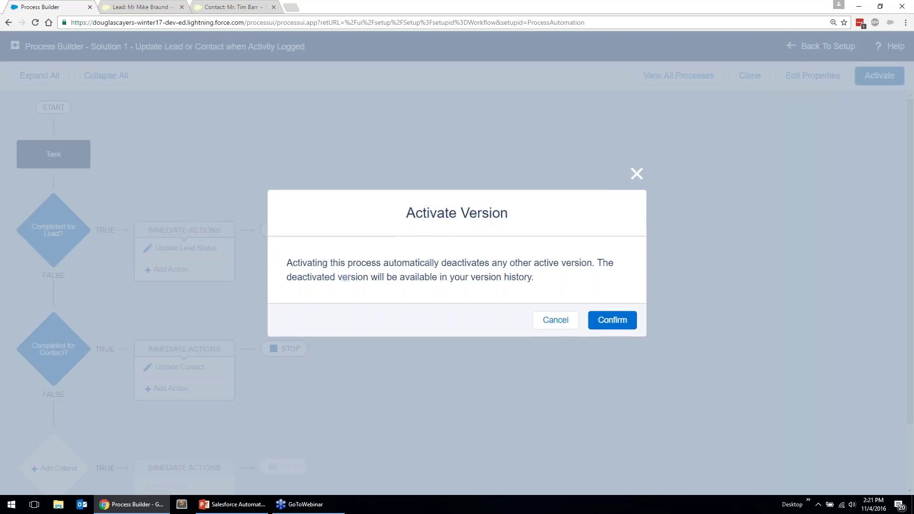
{"action": "left_click", "coordinate": [624, 320]}
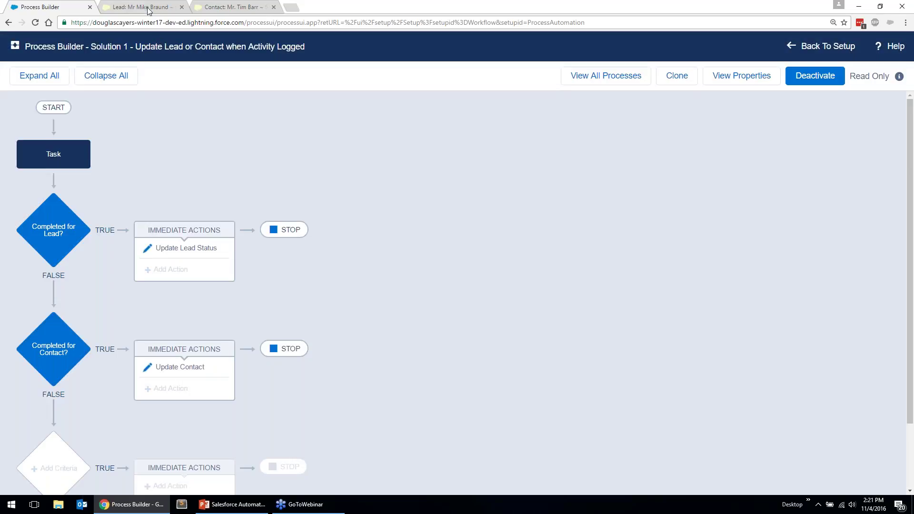
Reload the open lead record and log a call on it with the default details to test the process.
{"action": "left_click", "coordinate": [149, 7]}
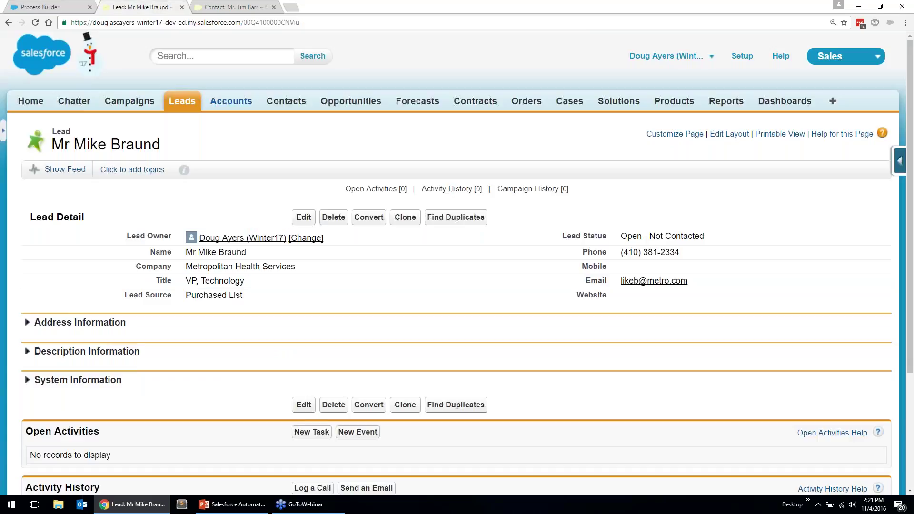
{"action": "right_click", "coordinate": [395, 132]}
{"action": "left_click", "coordinate": [405, 160]}
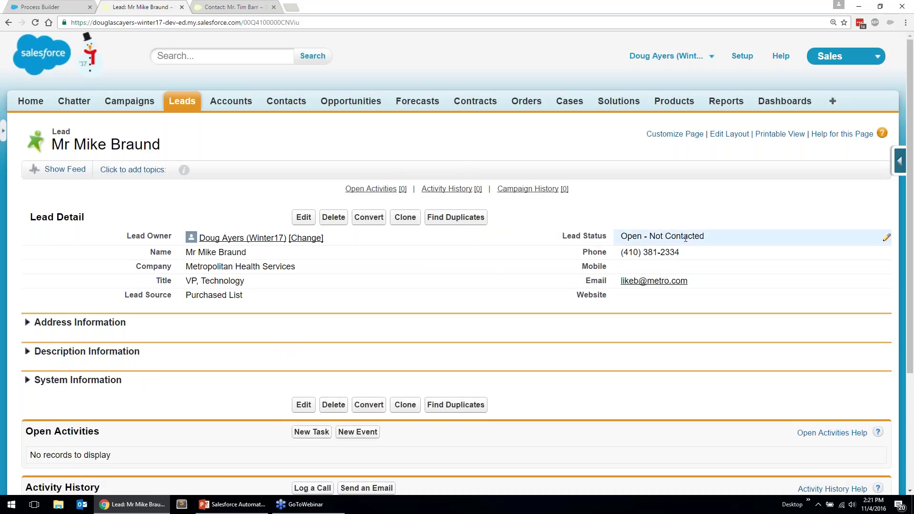
{"action": "mouse_move", "coordinate": [445, 196]}
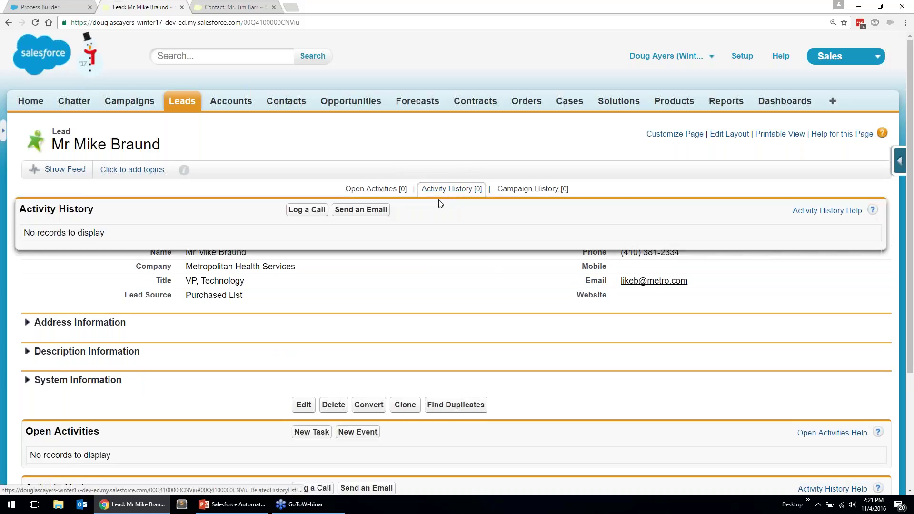
{"action": "left_click", "coordinate": [306, 210]}
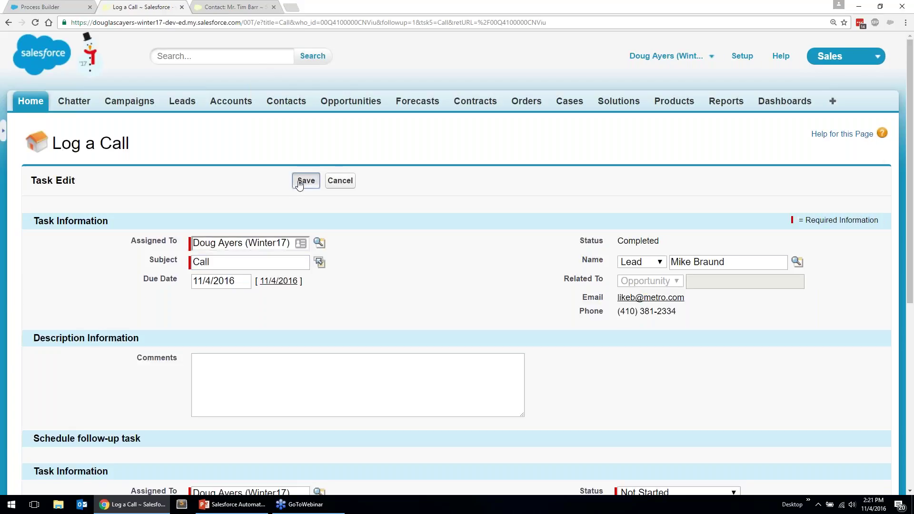
{"action": "left_click", "coordinate": [299, 182]}
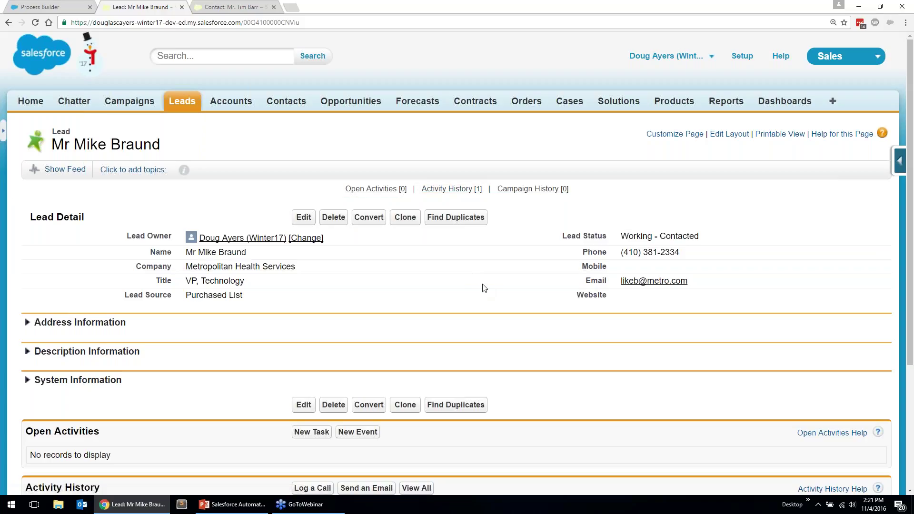
Reload the open contact record and log a call on it with the default details to test the process.
{"action": "left_click", "coordinate": [237, 8]}
{"action": "right_click", "coordinate": [500, 230]}
{"action": "left_click", "coordinate": [518, 261]}
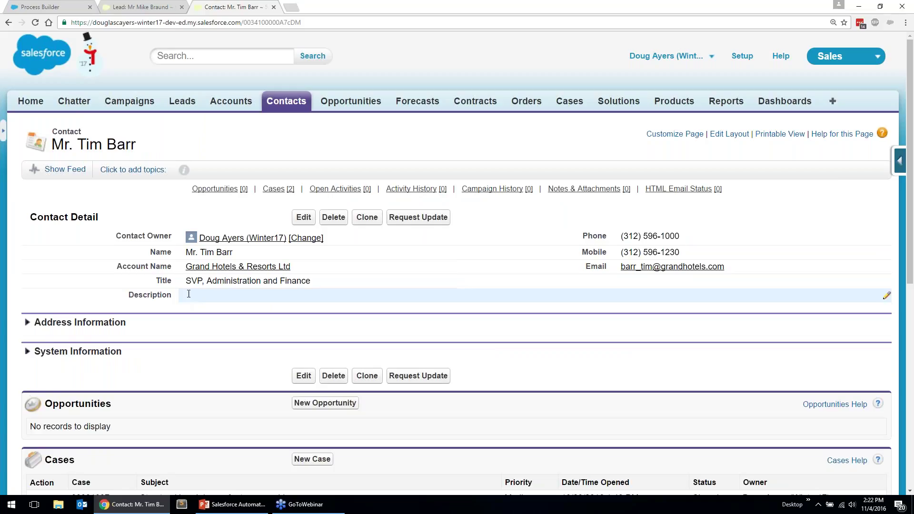
{"action": "mouse_move", "coordinate": [362, 195]}
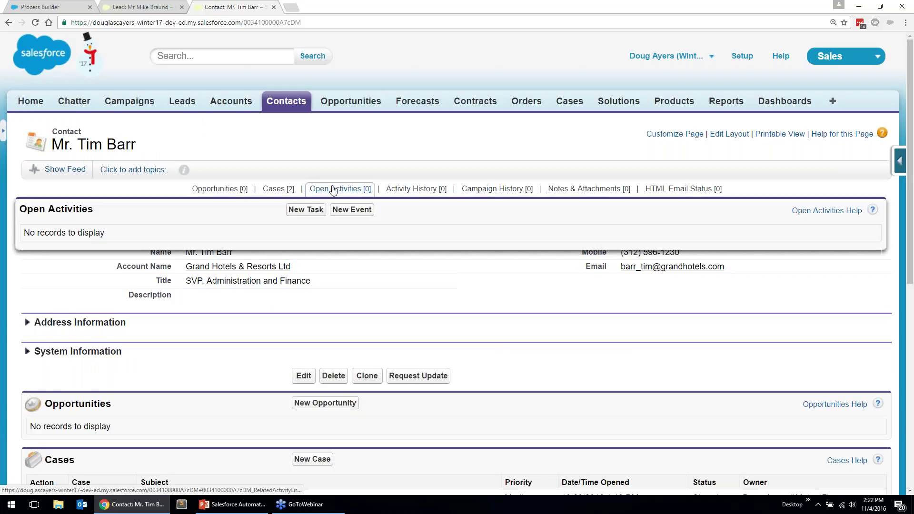
{"action": "mouse_move", "coordinate": [391, 193]}
{"action": "left_click", "coordinate": [306, 210]}
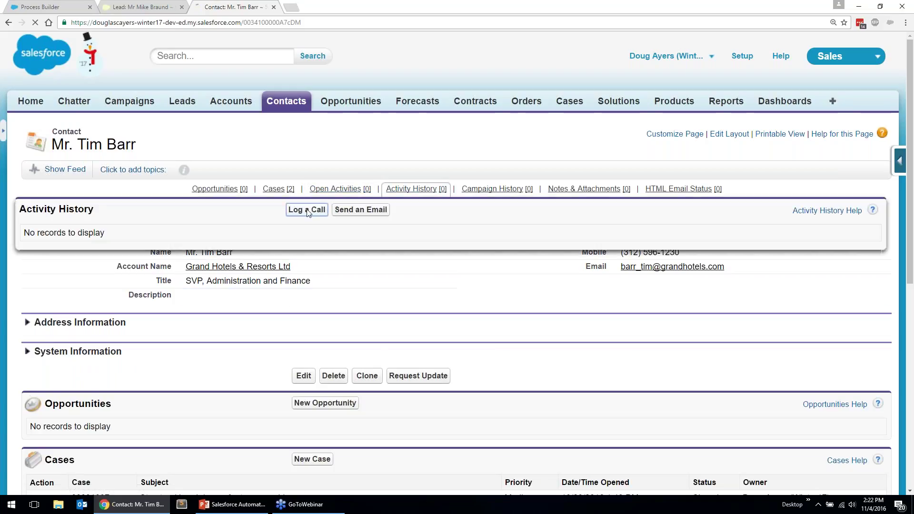
{"action": "left_click", "coordinate": [306, 181]}
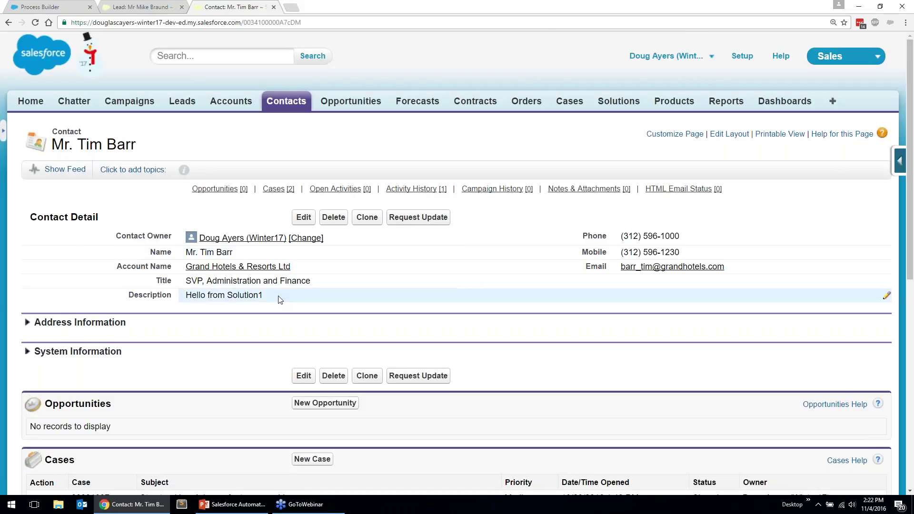
Return to the Solution 1 process and deactivate it.
{"action": "left_click", "coordinate": [44, 7]}
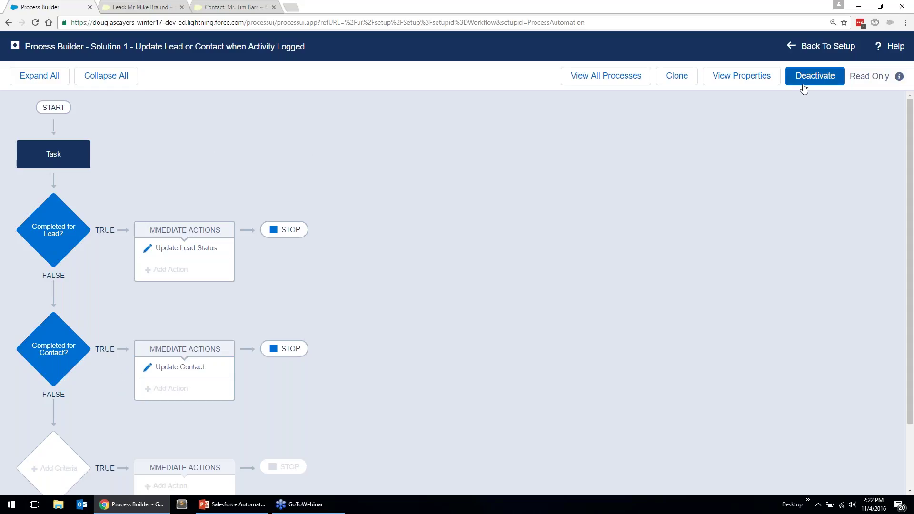
{"action": "left_click", "coordinate": [831, 76]}
{"action": "left_click", "coordinate": [626, 315]}
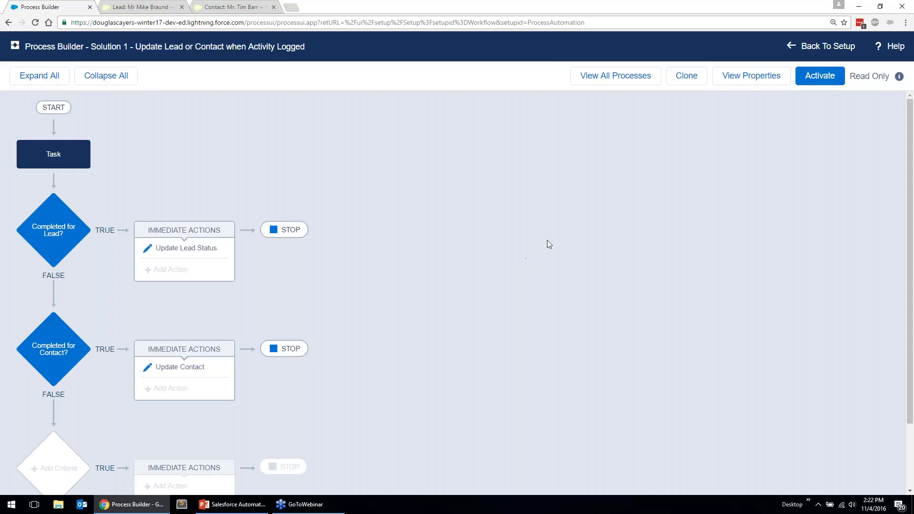
Go back to Setup, find Flows with the search term "flow", and start a new flow.
{"action": "left_click", "coordinate": [794, 46]}
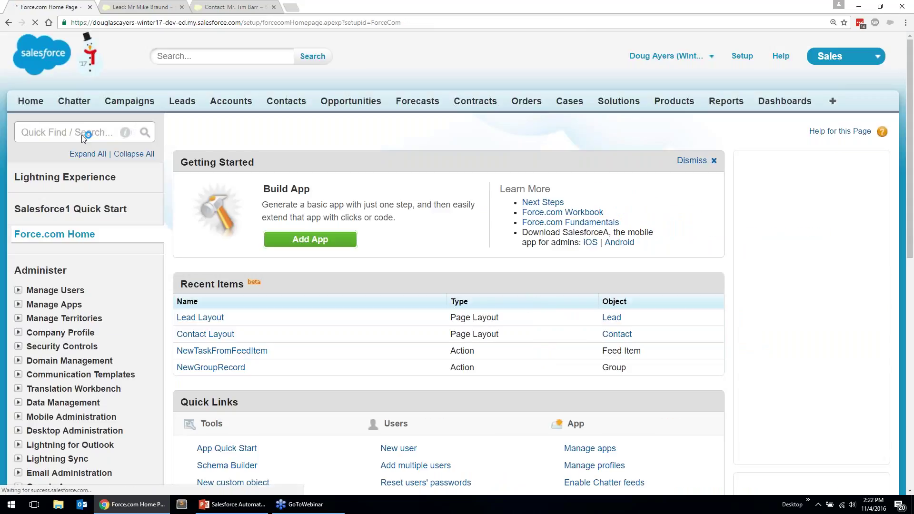
{"action": "left_click", "coordinate": [78, 131]}
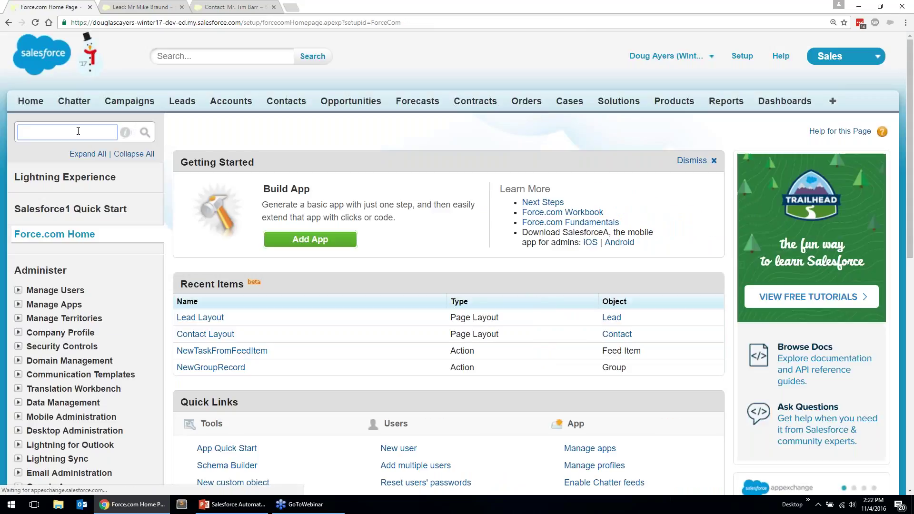
{"action": "type", "text": "flow"}
{"action": "left_click", "coordinate": [63, 314]}
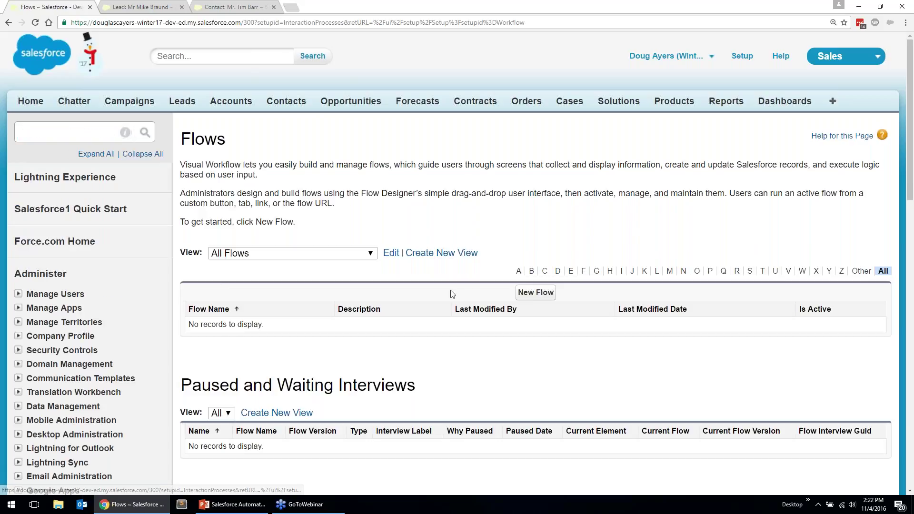
{"action": "left_click", "coordinate": [536, 292]}
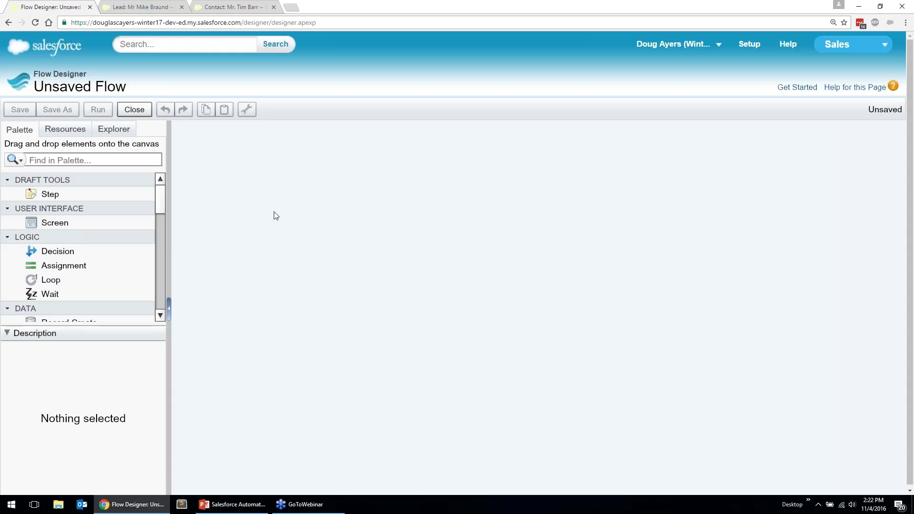
Create an SObject variable resource named varTask with input/output type Input Only and object type Task.
{"action": "left_click", "coordinate": [75, 133]}
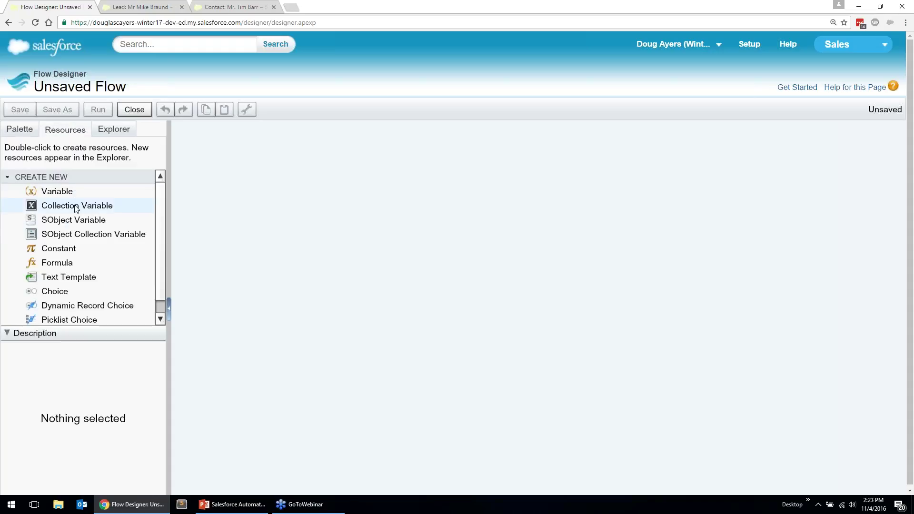
{"action": "double_click", "coordinate": [73, 220]}
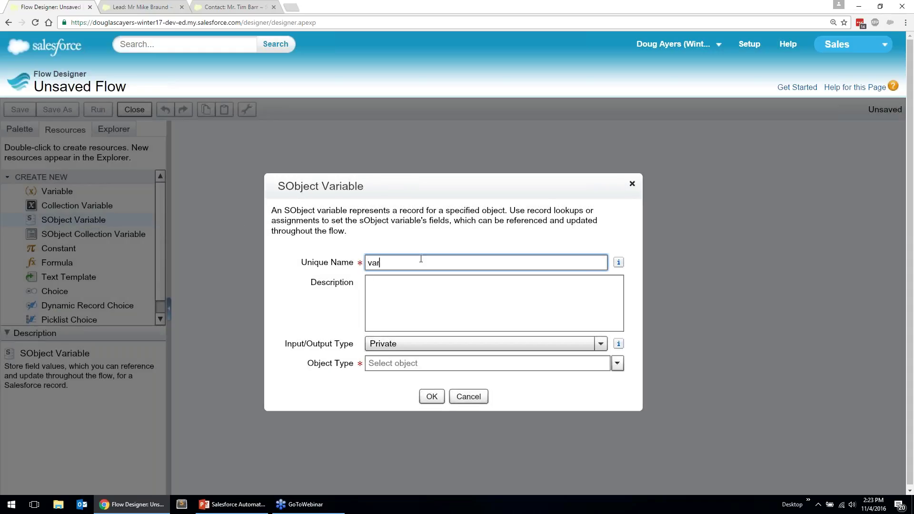
{"action": "type", "text": "varTask"}
{"action": "left_click", "coordinate": [391, 344]}
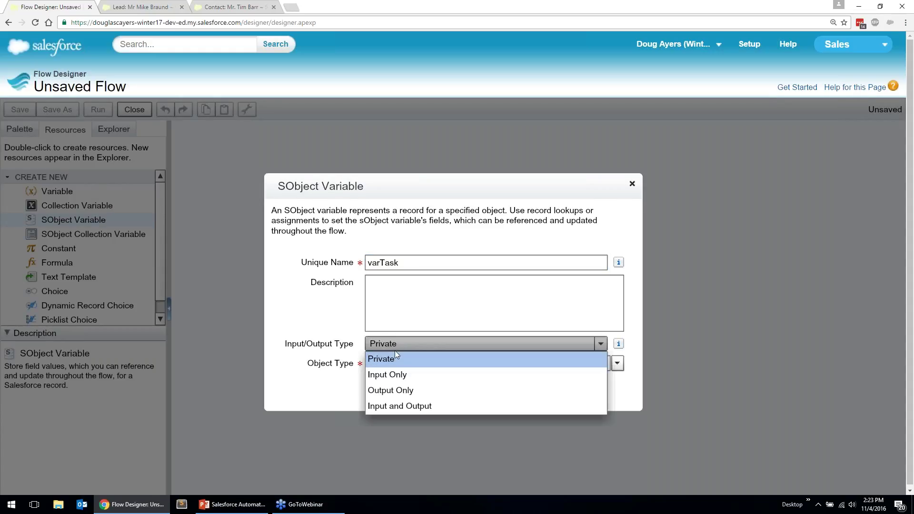
{"action": "left_click", "coordinate": [402, 374]}
{"action": "left_click", "coordinate": [425, 366]}
{"action": "type", "text": "task"}
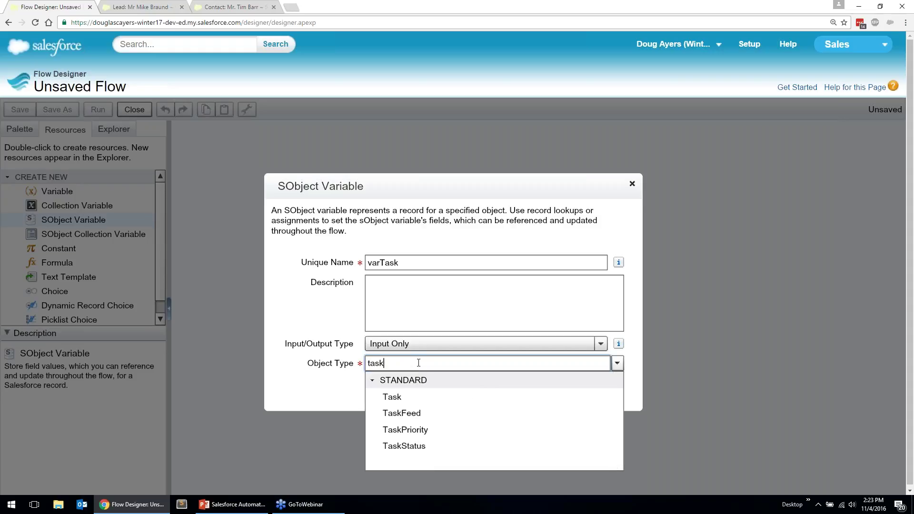
{"action": "left_click", "coordinate": [411, 397]}
{"action": "left_click", "coordinate": [433, 395]}
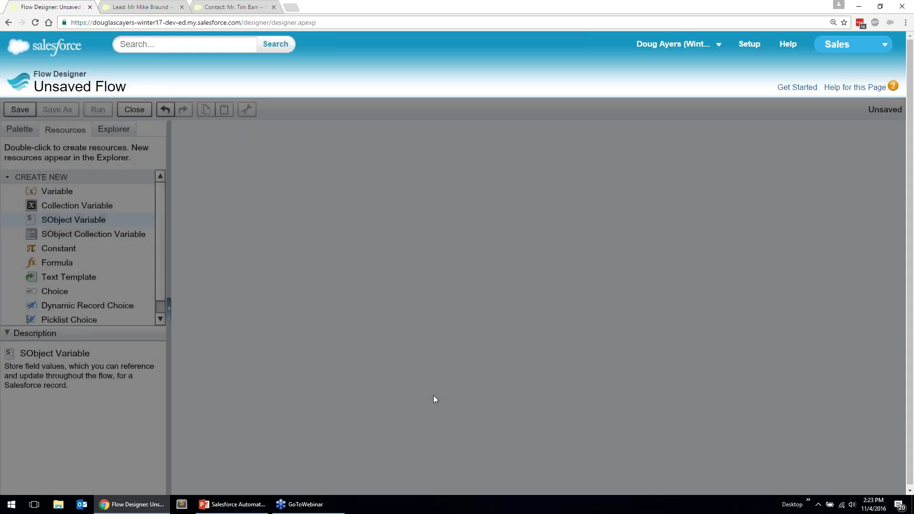
Check the new variable in the Explorer, then add a Decision element named "Related to Who?" to the flow canvas.
{"action": "left_click", "coordinate": [111, 132]}
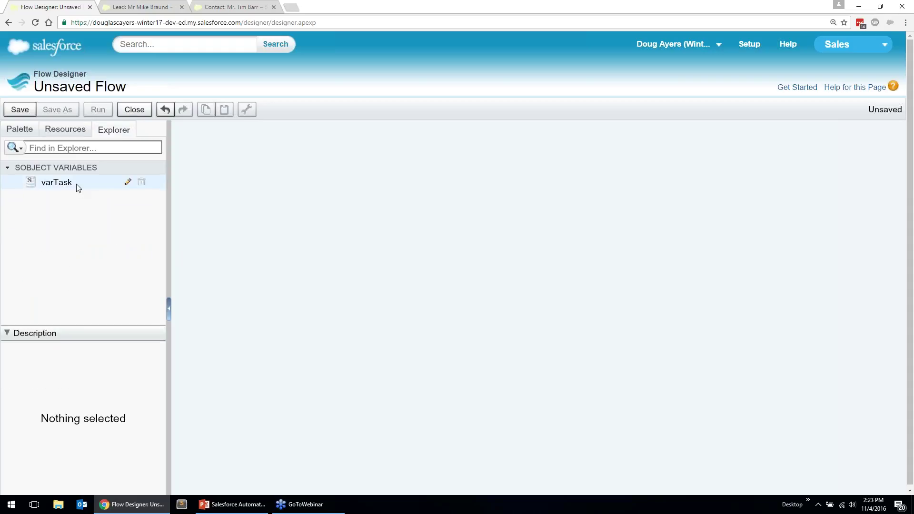
{"action": "left_click", "coordinate": [22, 133]}
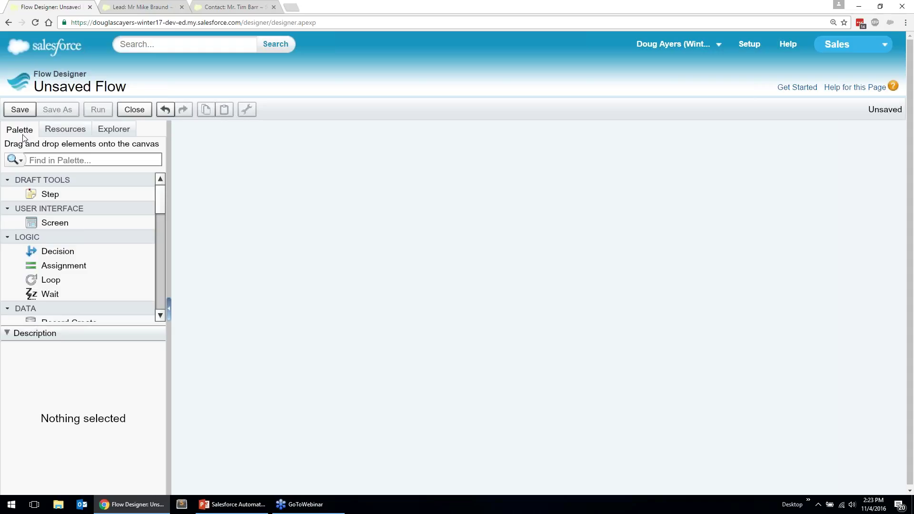
{"action": "left_click_drag", "start_coordinate": [55, 251], "coordinate": [375, 179]}
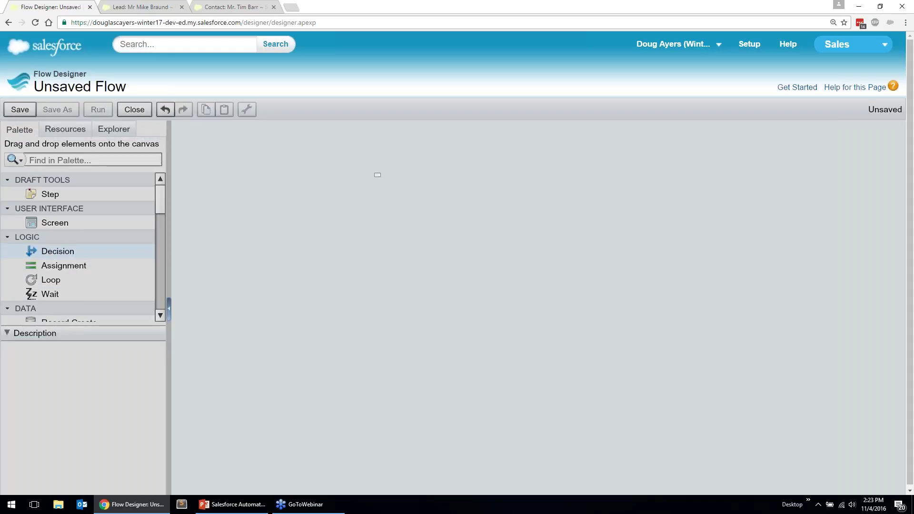
{"action": "type", "text": "R"}
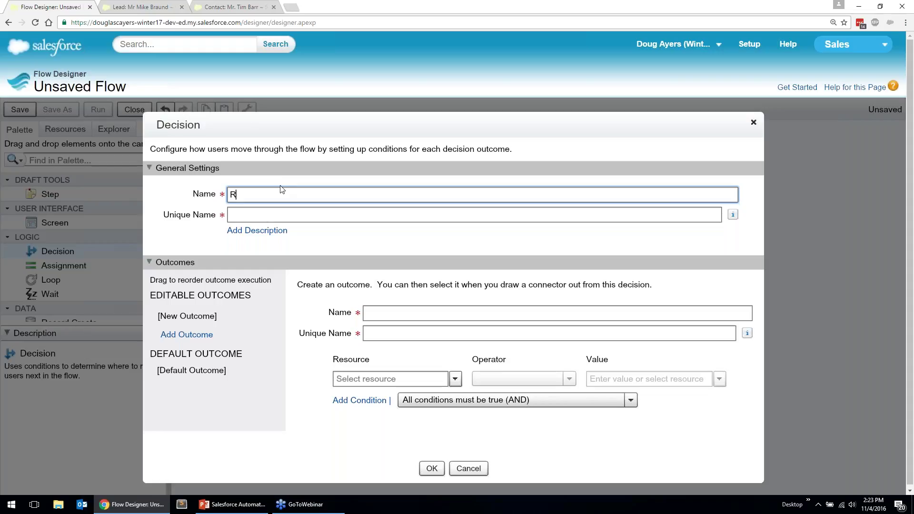
{"action": "type", "text": "elated to Who?"}
Define the decision's first outcome as Lead, with the condition that {!varTask.WhoId} starts with 00Q.
{"action": "left_click", "coordinate": [385, 314]}
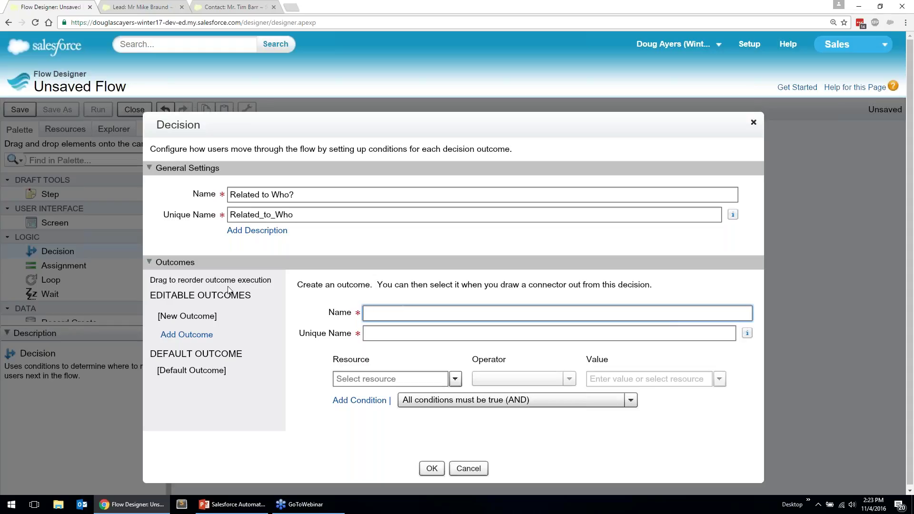
{"action": "left_click", "coordinate": [187, 315]}
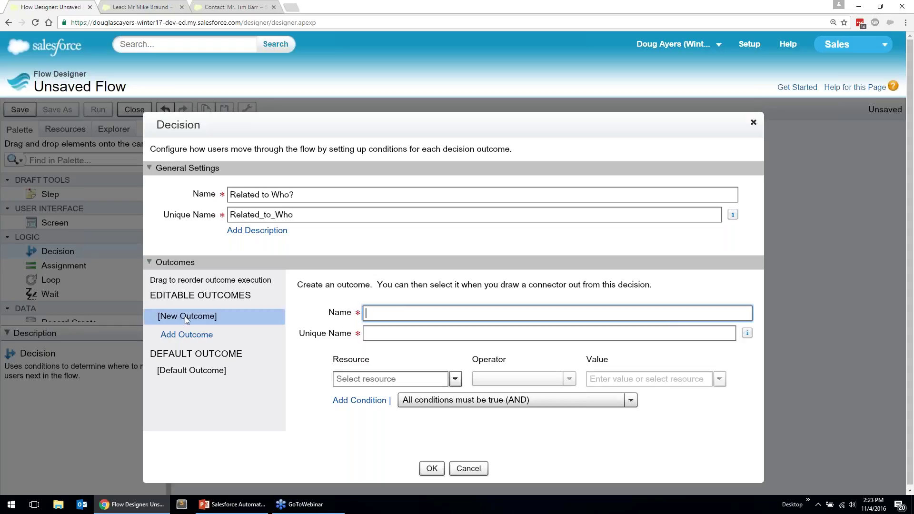
{"action": "left_click", "coordinate": [398, 316]}
{"action": "type", "text": "Lead"}
{"action": "left_click", "coordinate": [389, 379]}
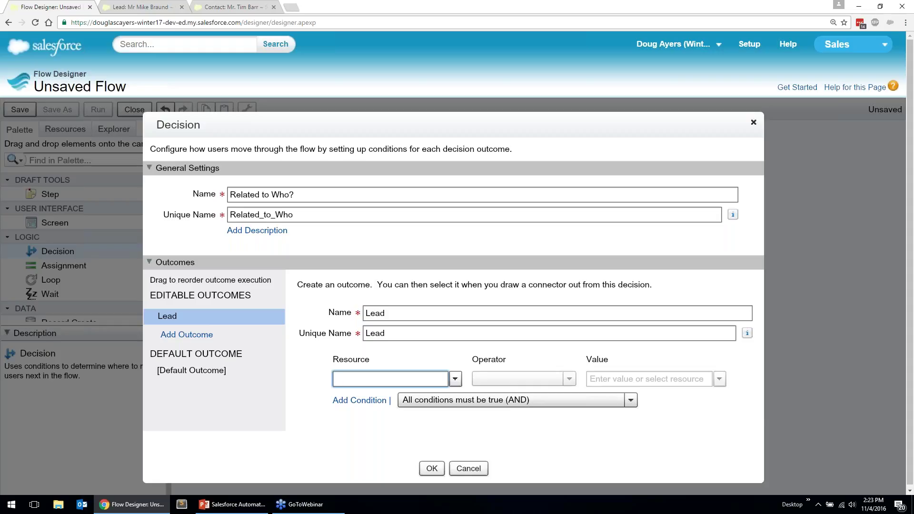
{"action": "type", "text": "who"}
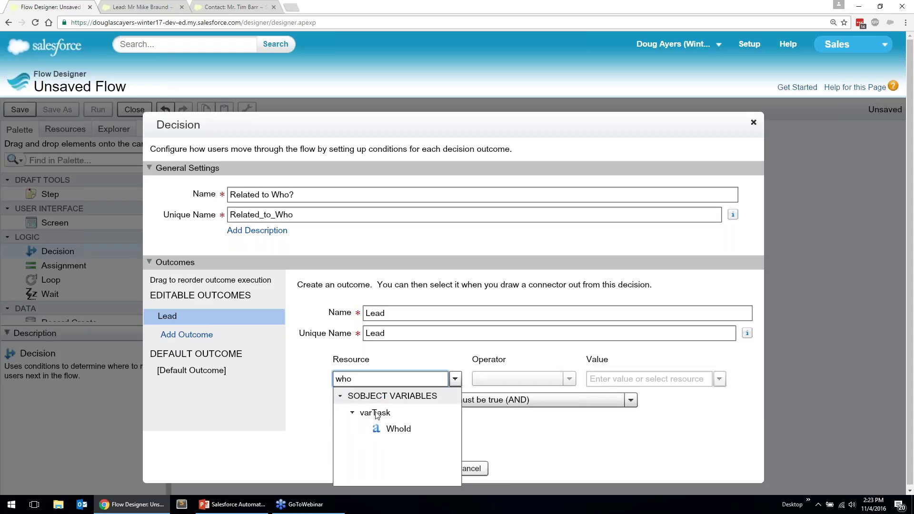
{"action": "left_click", "coordinate": [404, 430]}
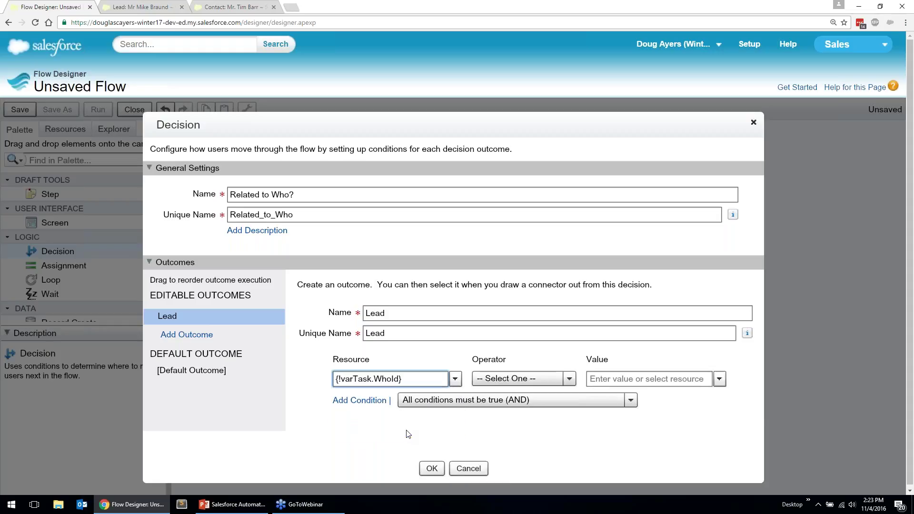
{"action": "left_click", "coordinate": [529, 381]}
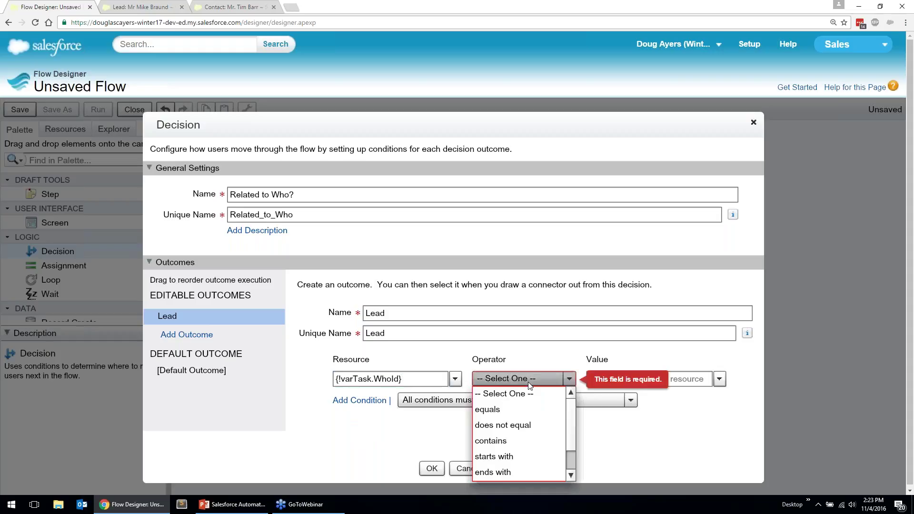
{"action": "left_click", "coordinate": [494, 457]}
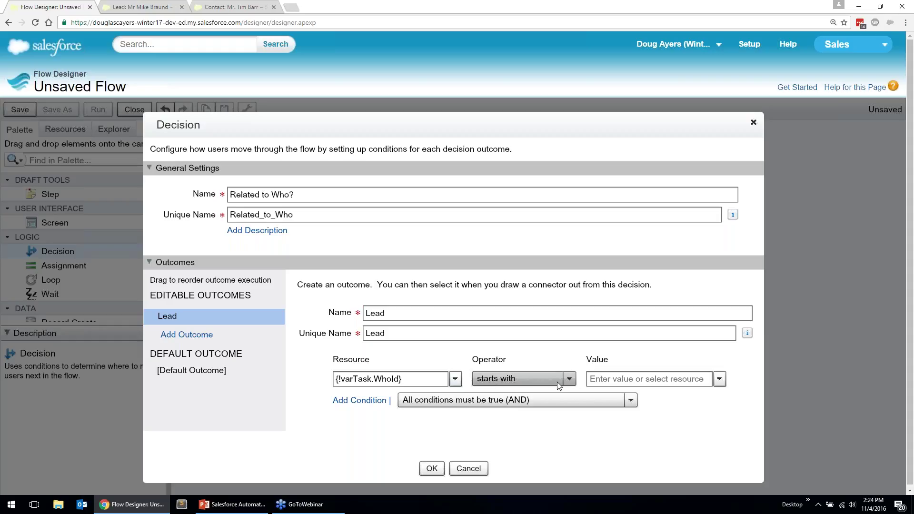
{"action": "left_click", "coordinate": [625, 380]}
{"action": "type", "text": "00Q"}
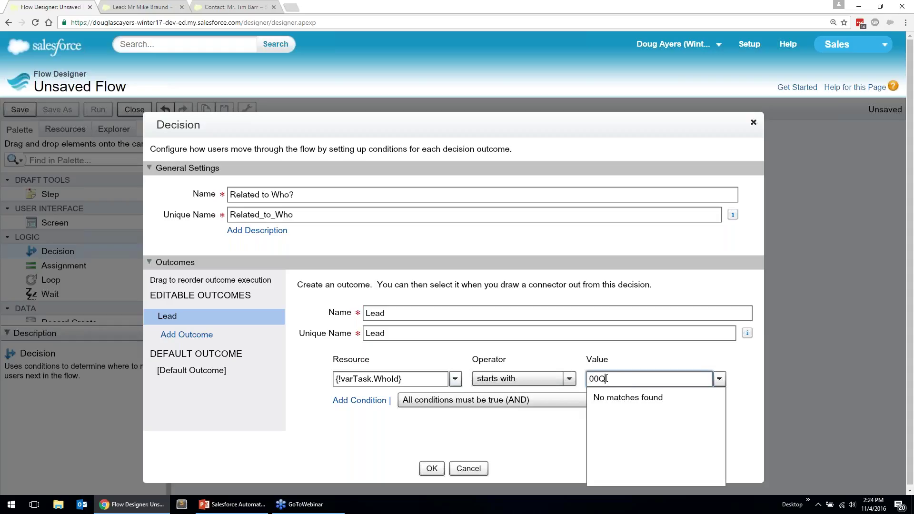
Add a second outcome named Contact for {!varTask.WhoId} starting with 003, and confirm the decision.
{"action": "left_click", "coordinate": [202, 335]}
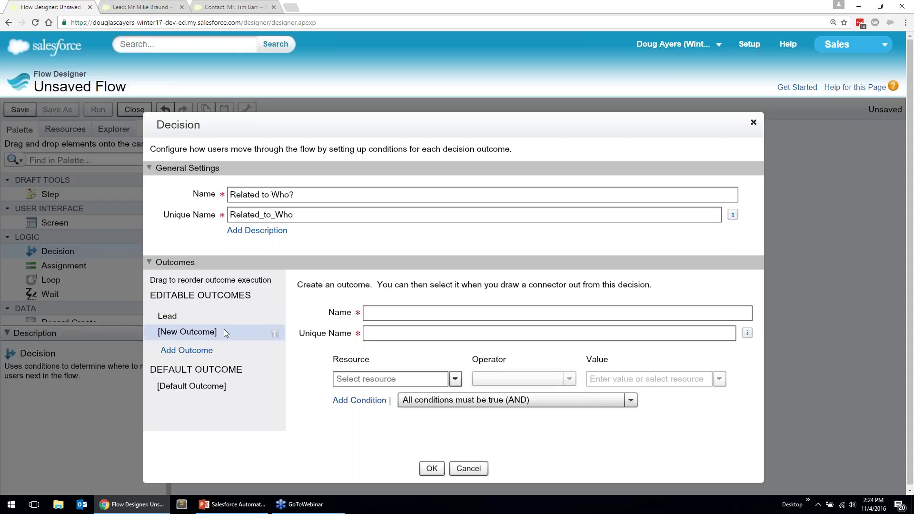
{"action": "left_click", "coordinate": [380, 314]}
{"action": "type", "text": "Contact"}
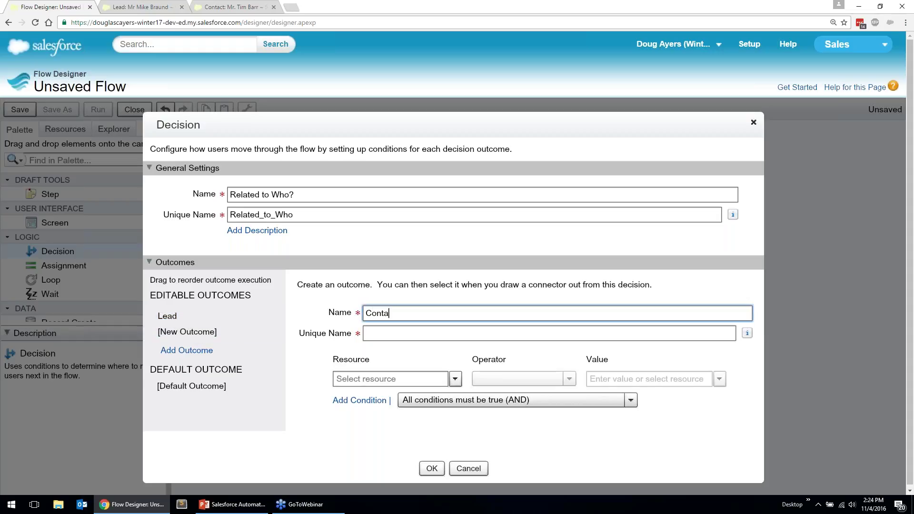
{"action": "left_click", "coordinate": [360, 378]}
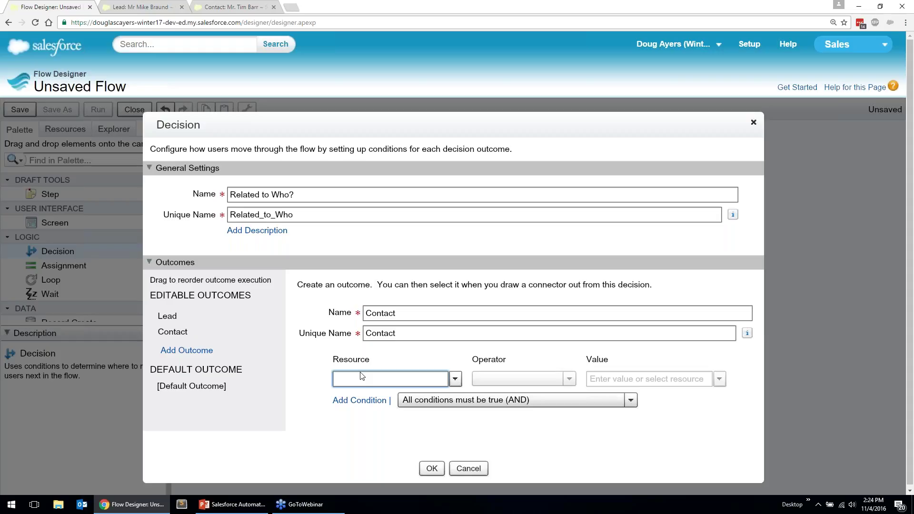
{"action": "type", "text": "who"}
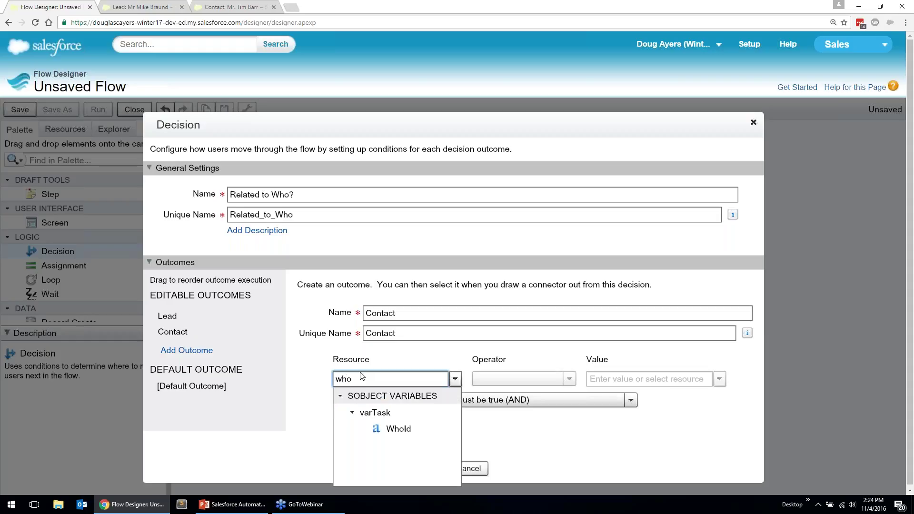
{"action": "left_click", "coordinate": [385, 428]}
{"action": "left_click", "coordinate": [506, 379]}
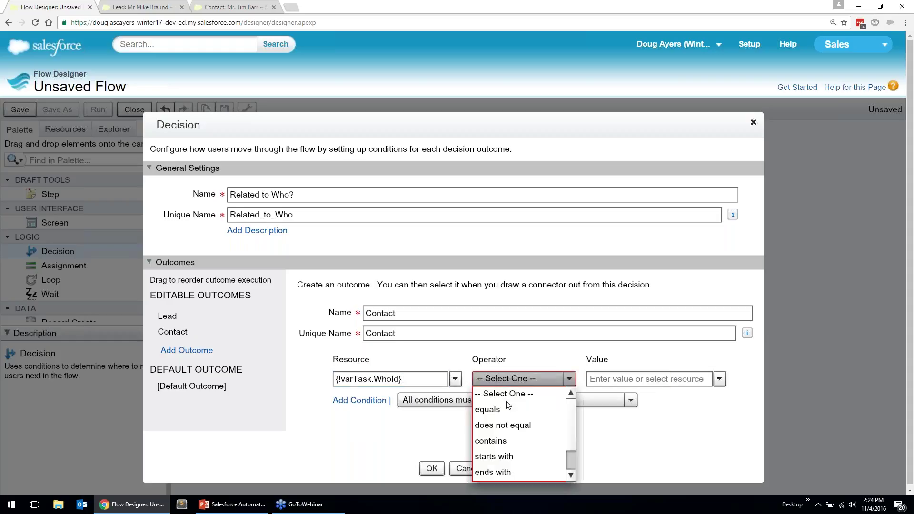
{"action": "left_click", "coordinate": [508, 454]}
{"action": "left_click", "coordinate": [615, 381]}
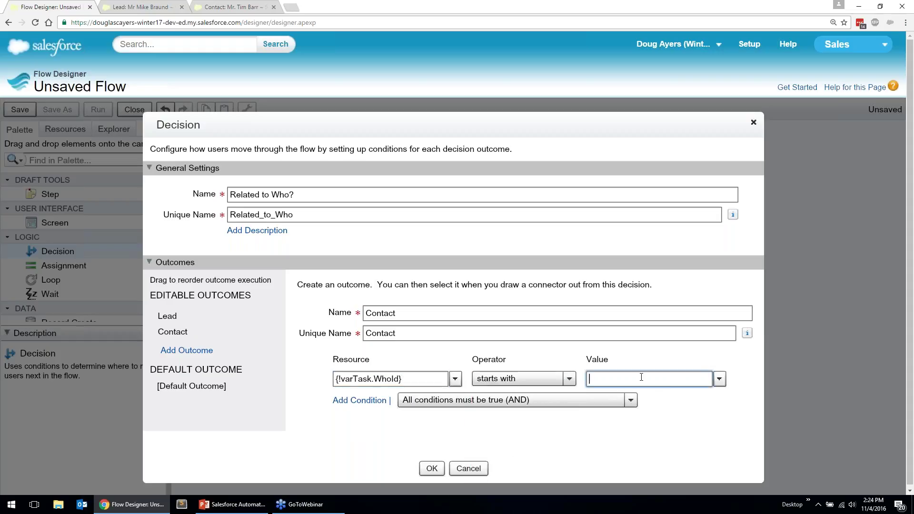
{"action": "type", "text": "003"}
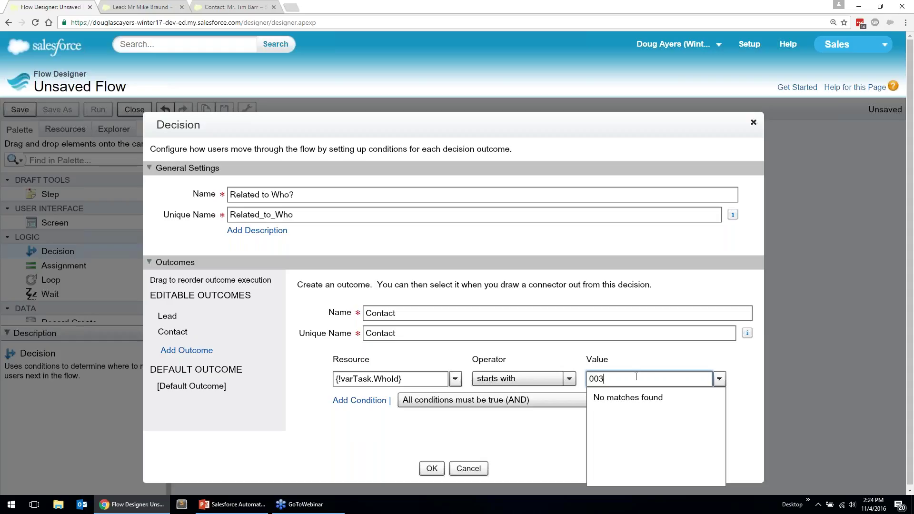
{"action": "left_click", "coordinate": [535, 439]}
{"action": "left_click", "coordinate": [431, 470]}
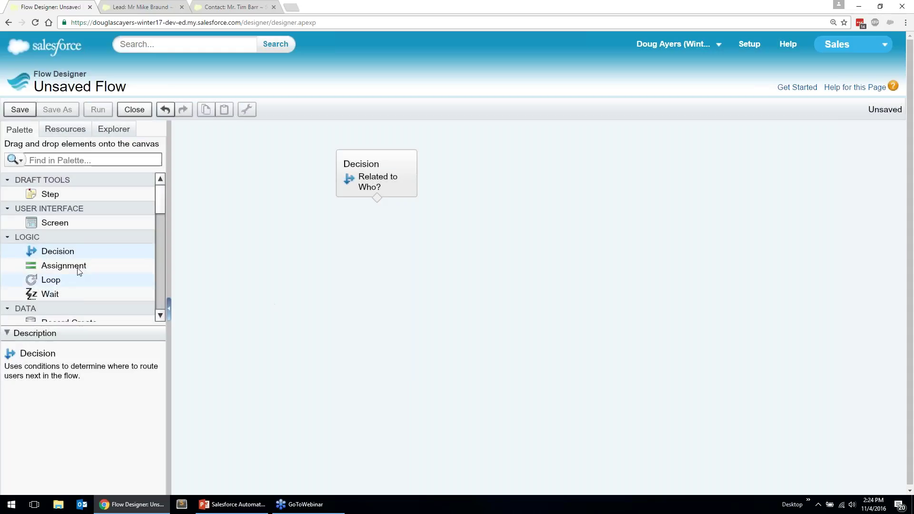
Add a Record Update element named "Update Lead" below the decision, with Lead as the object it updates.
{"action": "left_click", "coordinate": [9, 333]}
{"action": "left_click_drag", "start_coordinate": [44, 337], "coordinate": [264, 250]}
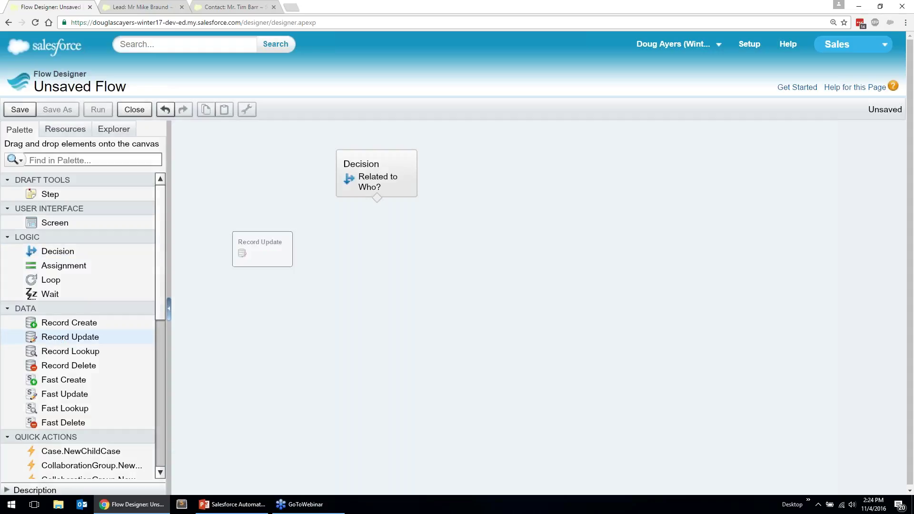
{"action": "type", "text": "Update Lead"}
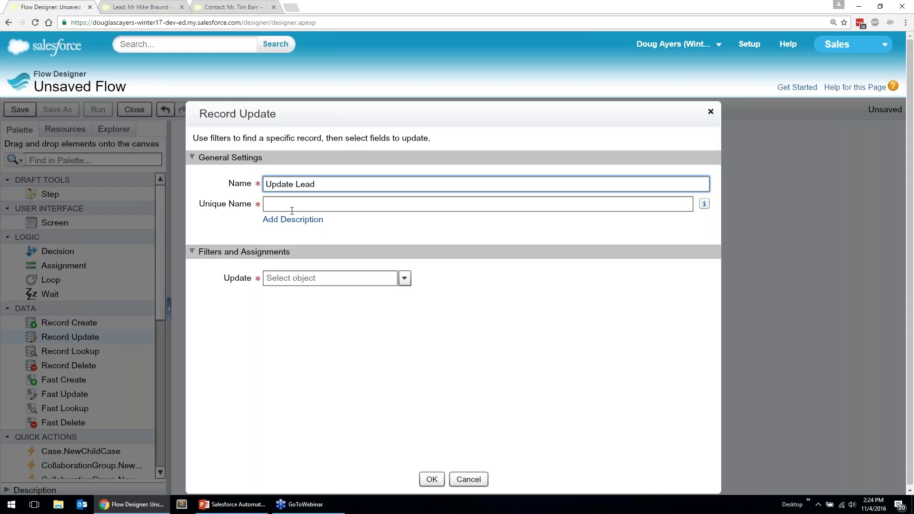
{"action": "left_click", "coordinate": [301, 280]}
{"action": "type", "text": "lead"}
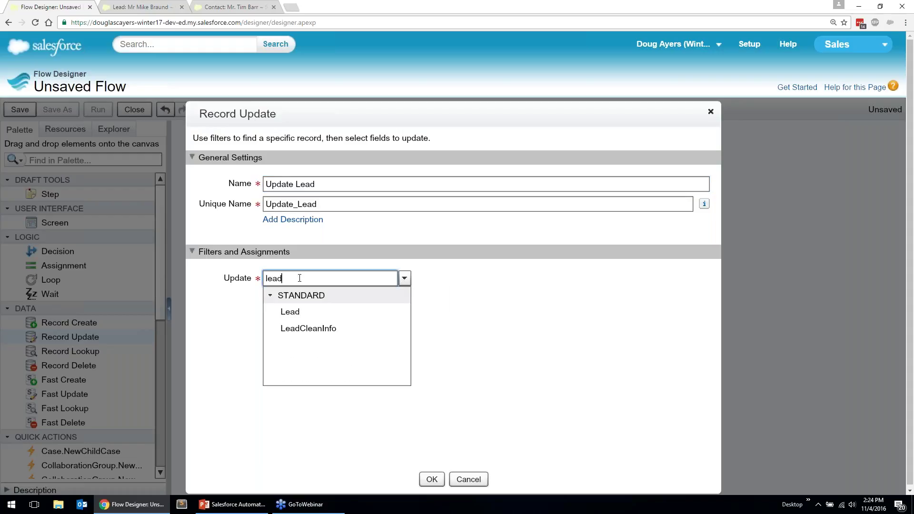
{"action": "left_click", "coordinate": [296, 314]}
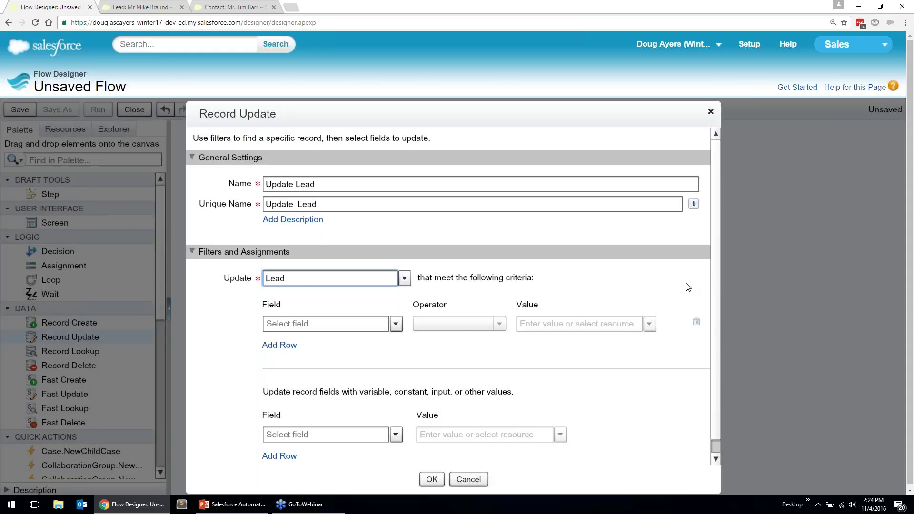
Filter the lead update to records whose Id equals {!varTask.WhoId}.
{"action": "scroll", "coordinate": [711, 269], "scroll_direction": "down", "scroll_amount": 1}
{"action": "left_click", "coordinate": [327, 314]}
{"action": "type", "text": "id"}
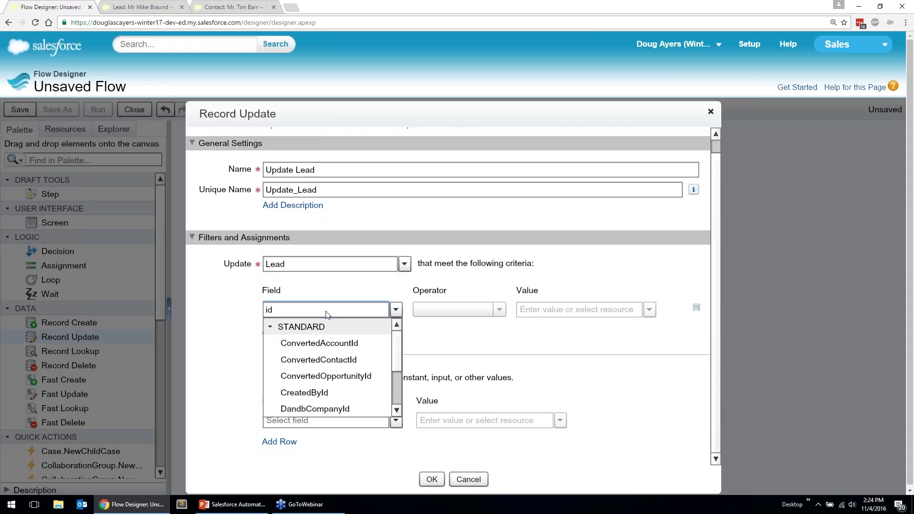
{"action": "scroll", "coordinate": [397, 341], "scroll_direction": "down", "scroll_amount": 2}
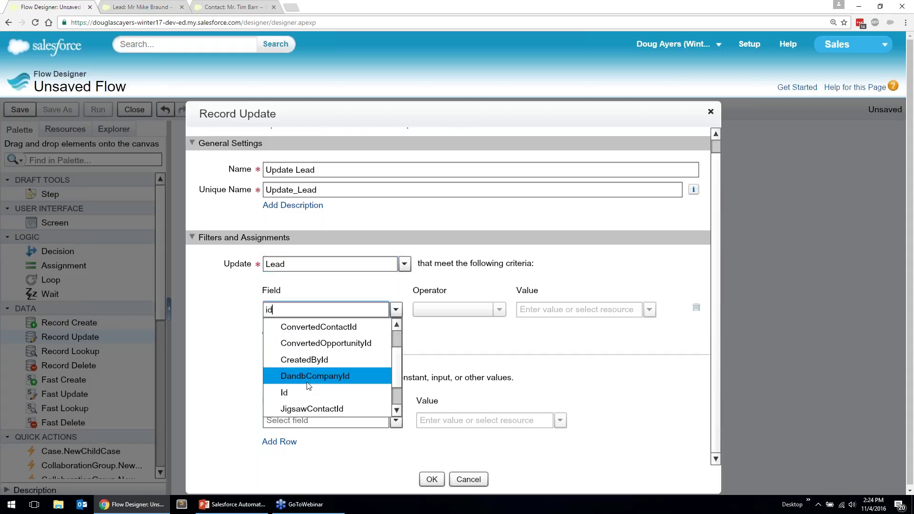
{"action": "left_click", "coordinate": [286, 398]}
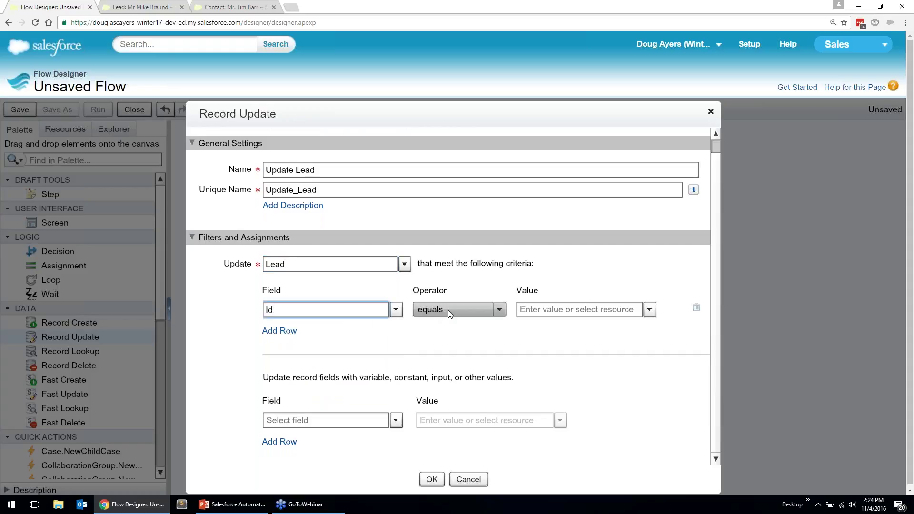
{"action": "left_click", "coordinate": [560, 310]}
{"action": "type", "text": "whoid"}
{"action": "left_click", "coordinate": [581, 360]}
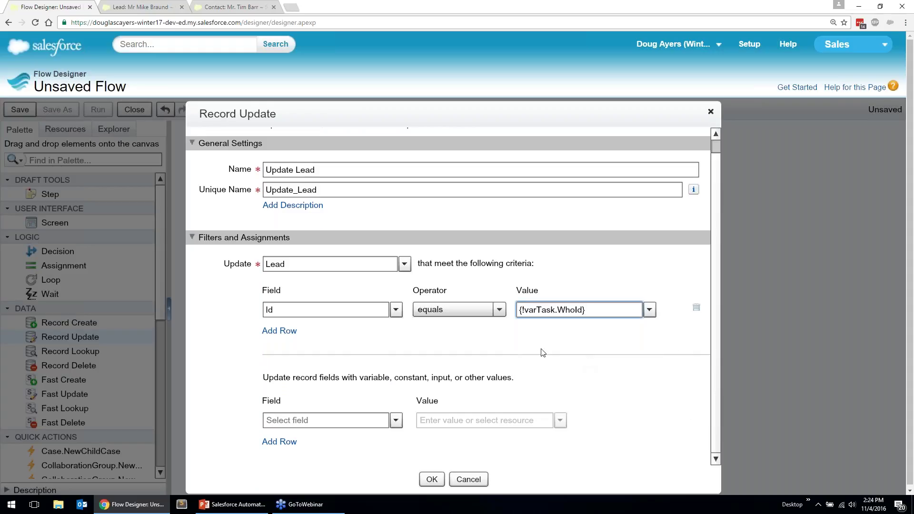
Add a second filter criterion requiring the lead's Status to equal "Open - Not Contacted".
{"action": "left_click", "coordinate": [287, 331]}
{"action": "left_click", "coordinate": [304, 312]}
{"action": "type", "text": "statu"}
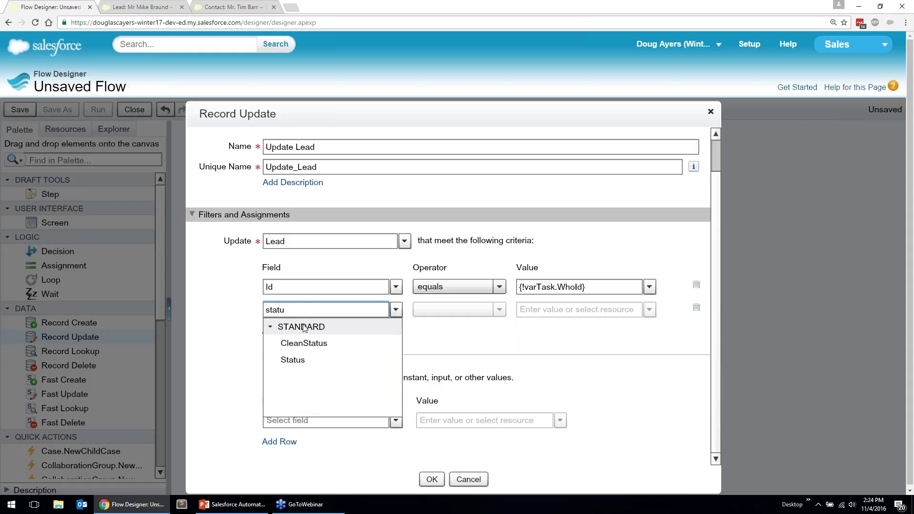
{"action": "left_click", "coordinate": [292, 359]}
{"action": "left_click", "coordinate": [544, 310]}
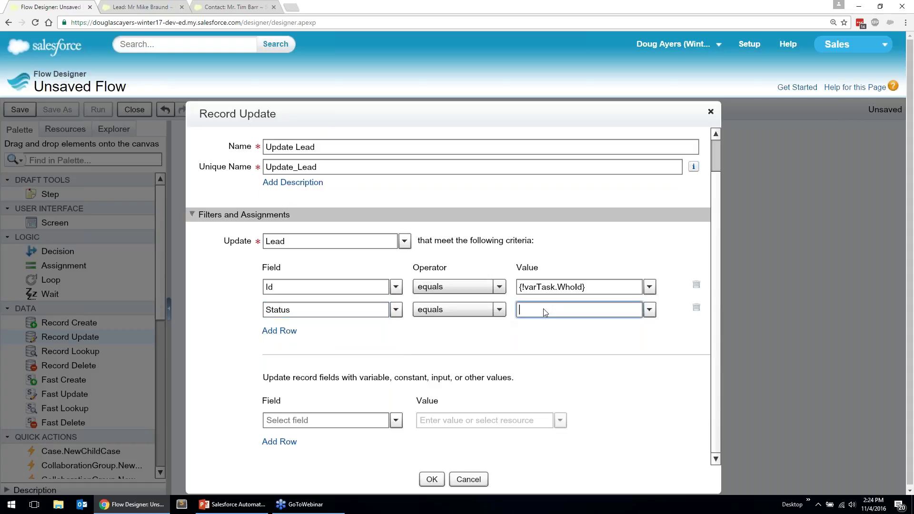
{"action": "type", "text": "open"}
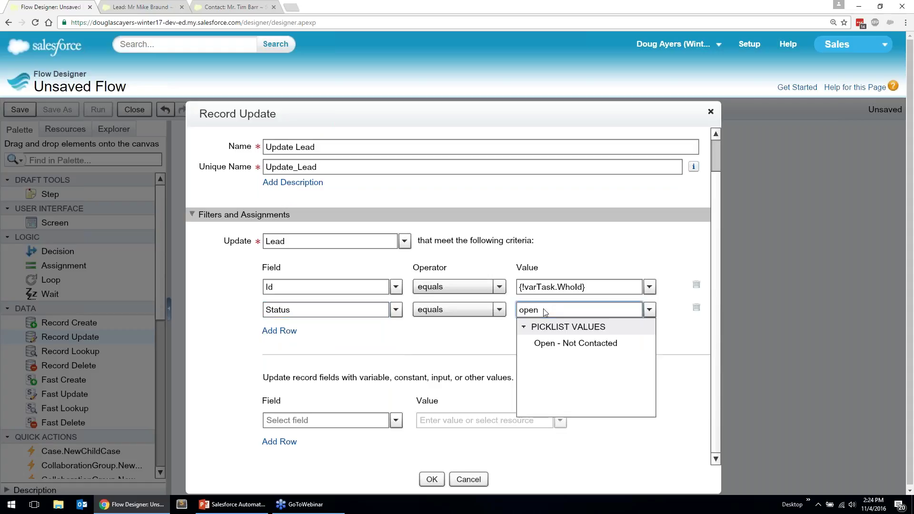
{"action": "left_click", "coordinate": [550, 343]}
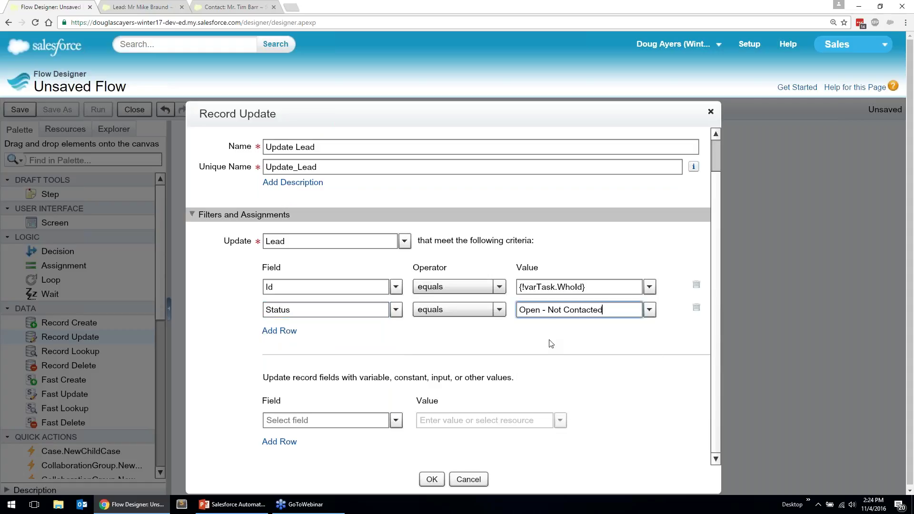
Assign the value "Working - Contacted" to the Status field of the matching lead.
{"action": "left_click", "coordinate": [321, 420]}
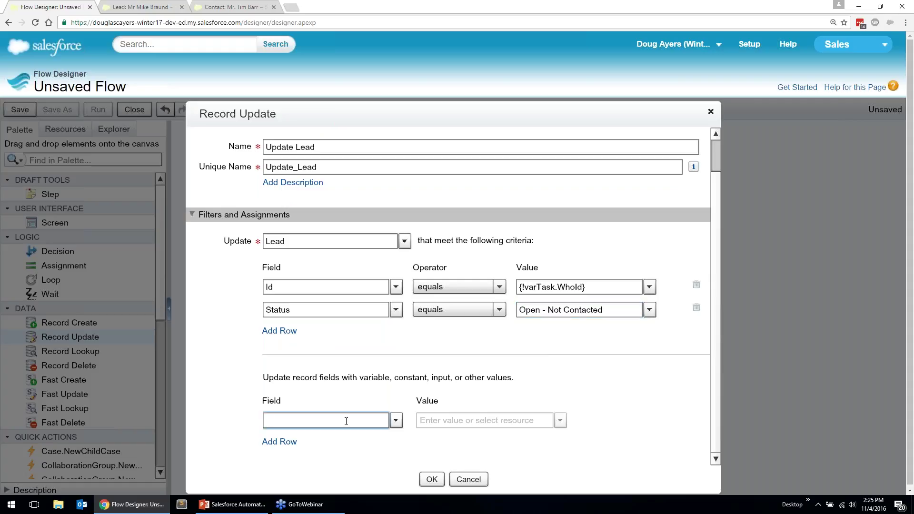
{"action": "type", "text": "status"}
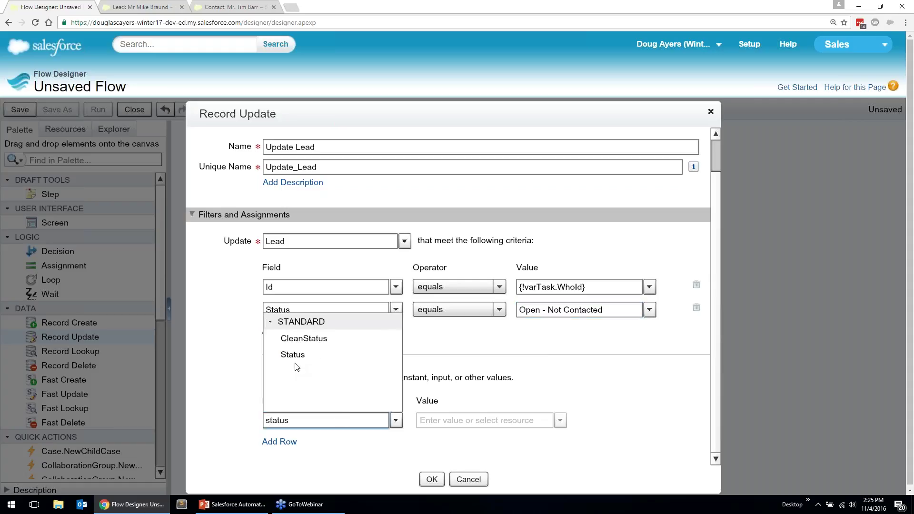
{"action": "left_click", "coordinate": [293, 355]}
{"action": "left_click", "coordinate": [448, 419]}
{"action": "type", "text": "work"}
{"action": "left_click", "coordinate": [491, 338]}
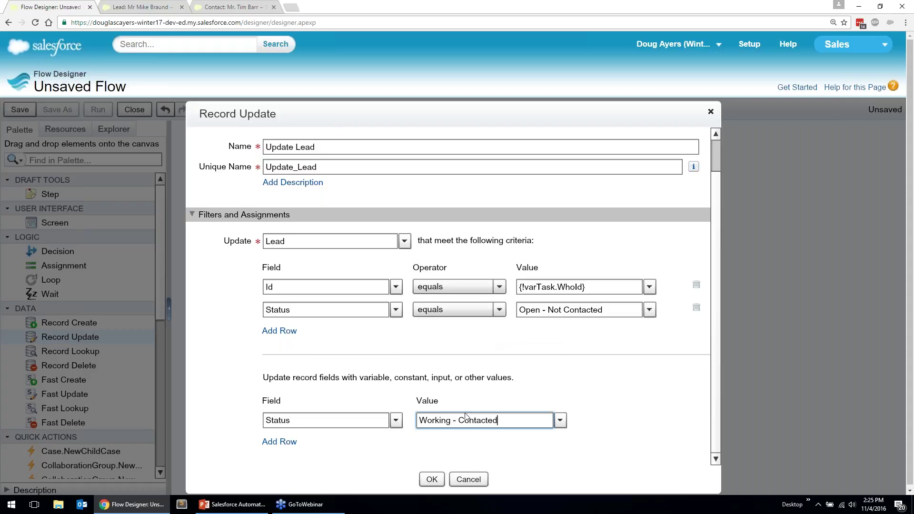
Confirm the lead update element and connect the "Related to Who?" decision to it through the Lead outcome.
{"action": "left_click", "coordinate": [433, 478]}
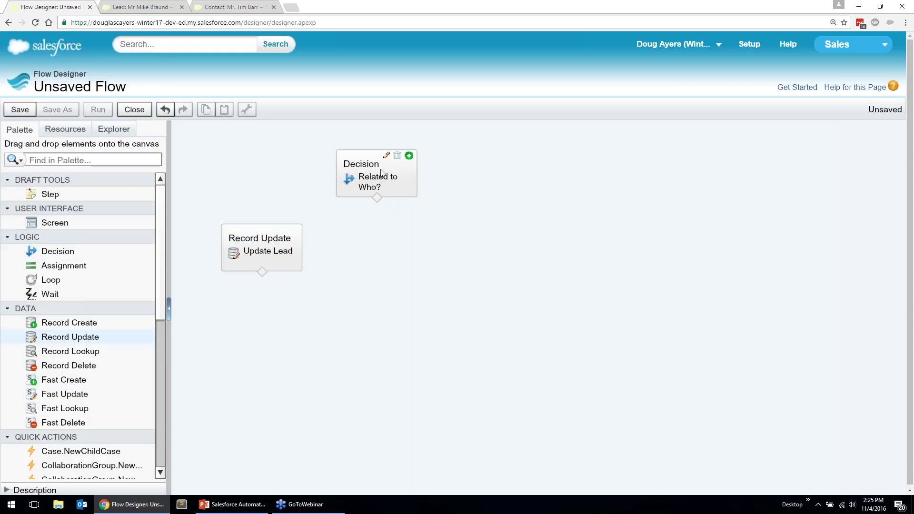
{"action": "left_click_drag", "start_coordinate": [380, 208], "coordinate": [273, 247]}
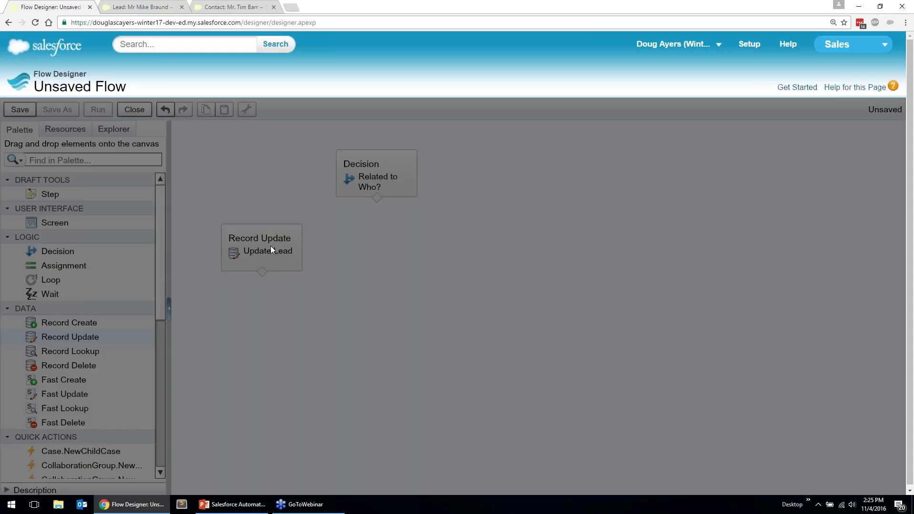
{"action": "left_click", "coordinate": [433, 315]}
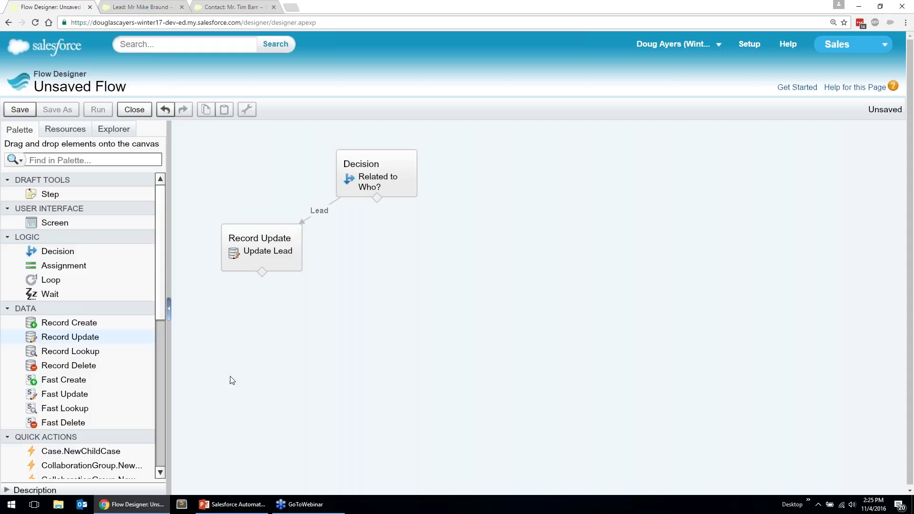
Add a Record Update element named "Update Contact" beside the lead update, with Contact as the object it updates.
{"action": "left_click_drag", "start_coordinate": [70, 341], "coordinate": [493, 249]}
{"action": "type", "text": "Update Contact"}
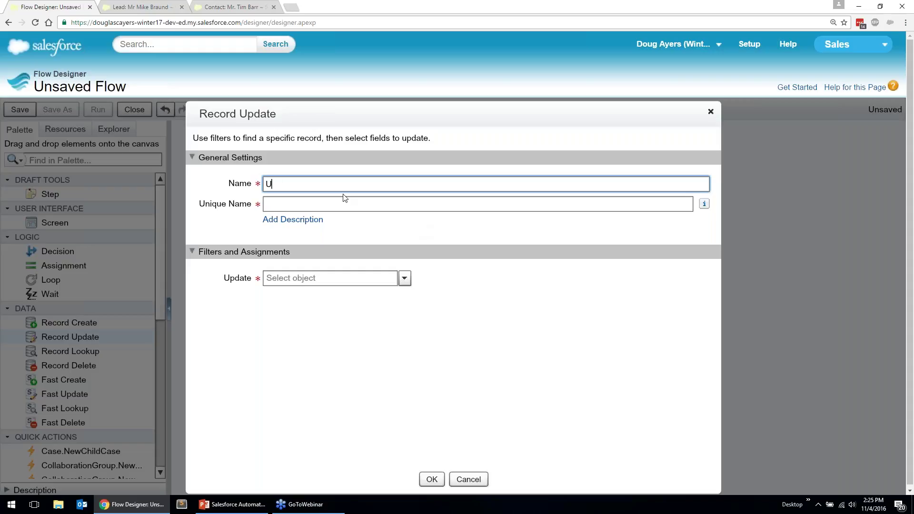
{"action": "key", "text": "Tab"}
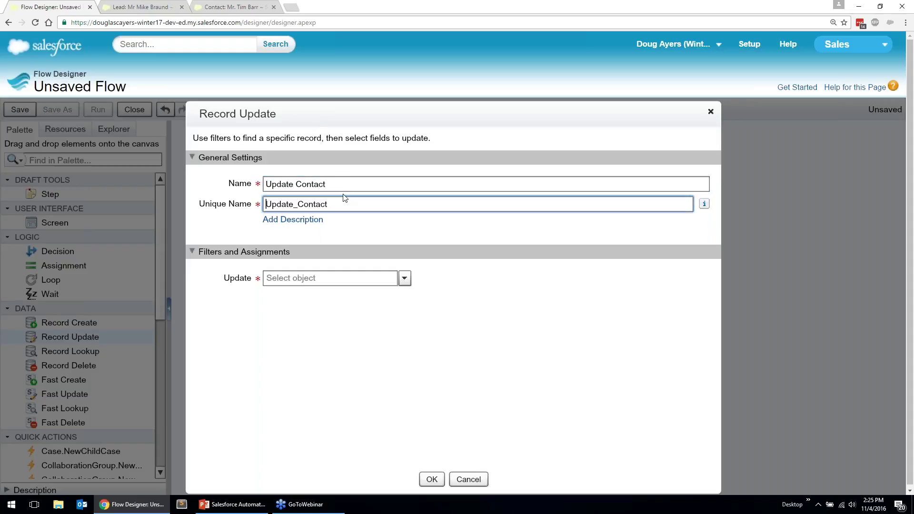
{"action": "left_click", "coordinate": [320, 280]}
{"action": "type", "text": "contact"}
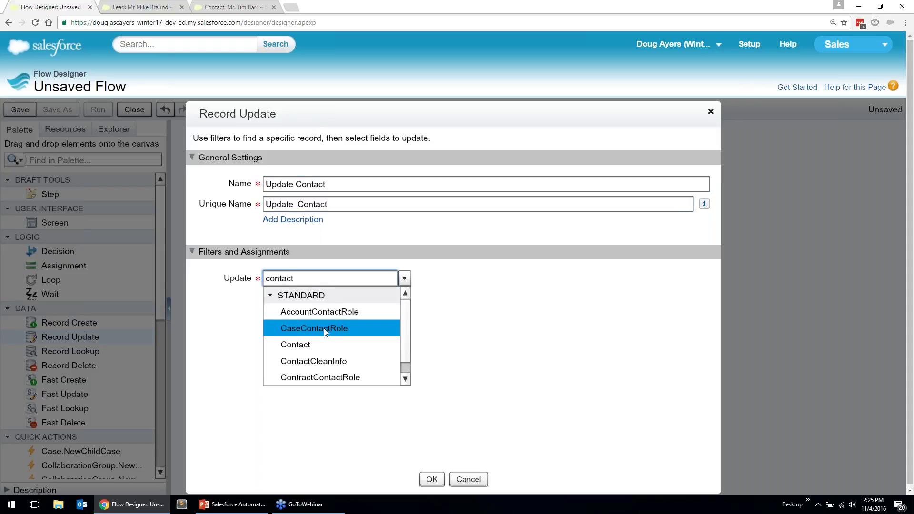
{"action": "left_click", "coordinate": [318, 345]}
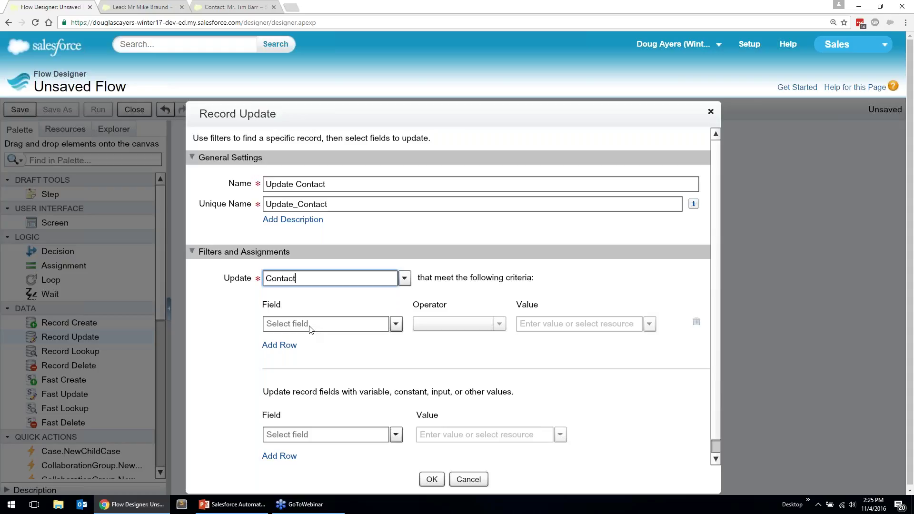
Filter the contact update to records whose Id equals {!varTask.WhoId}.
{"action": "left_click", "coordinate": [310, 329]}
{"action": "type", "text": "id"}
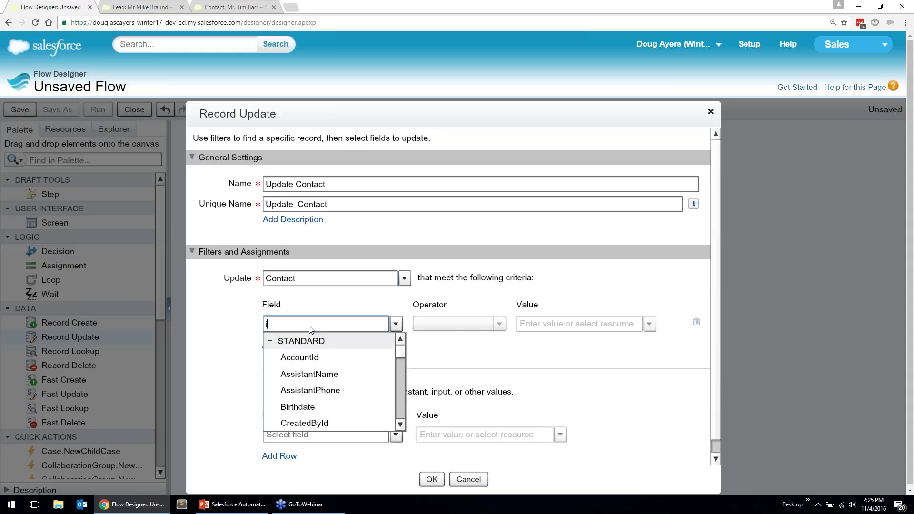
{"action": "left_click", "coordinate": [304, 390]}
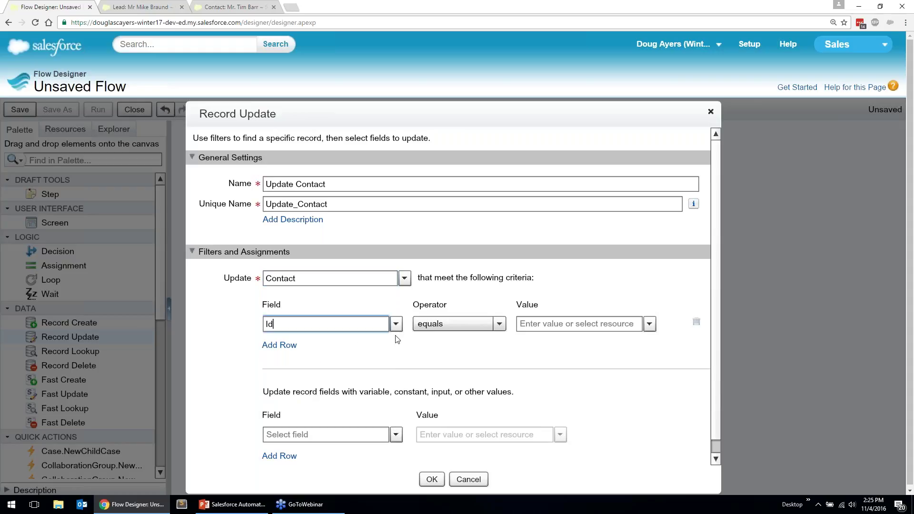
{"action": "left_click", "coordinate": [536, 325]}
{"action": "type", "text": "who"}
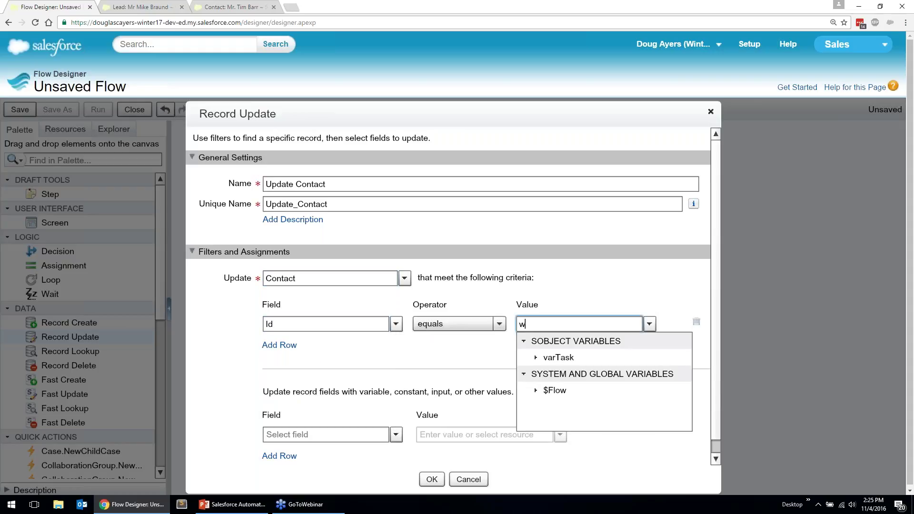
{"action": "left_click", "coordinate": [581, 374]}
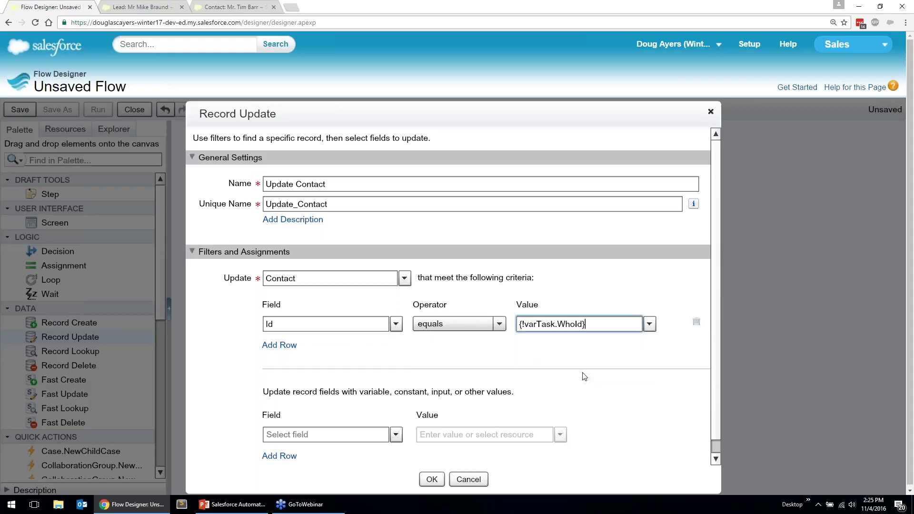
Assign the value "Hello from Solution 2" to the contact's Description field and confirm the element.
{"action": "left_click", "coordinate": [336, 437]}
{"action": "type", "text": "desc"}
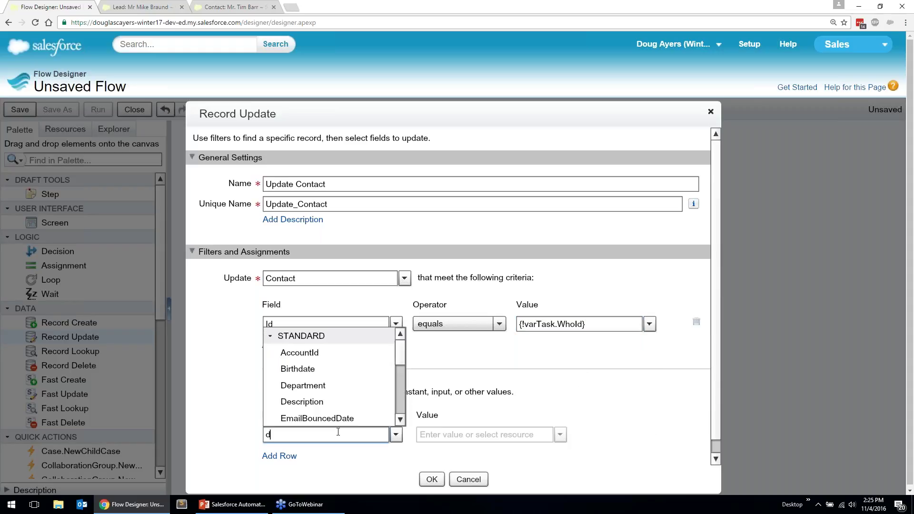
{"action": "left_click", "coordinate": [325, 354]}
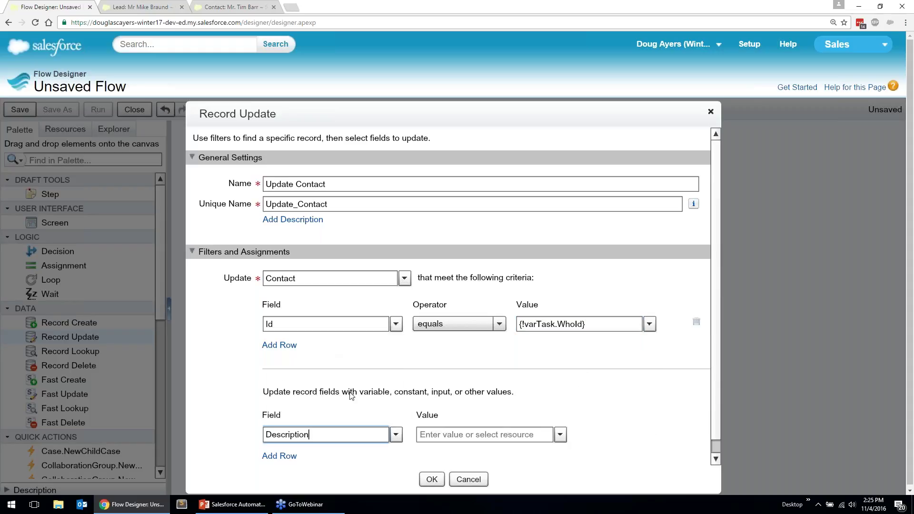
{"action": "left_click", "coordinate": [436, 438]}
{"action": "type", "text": "H"}
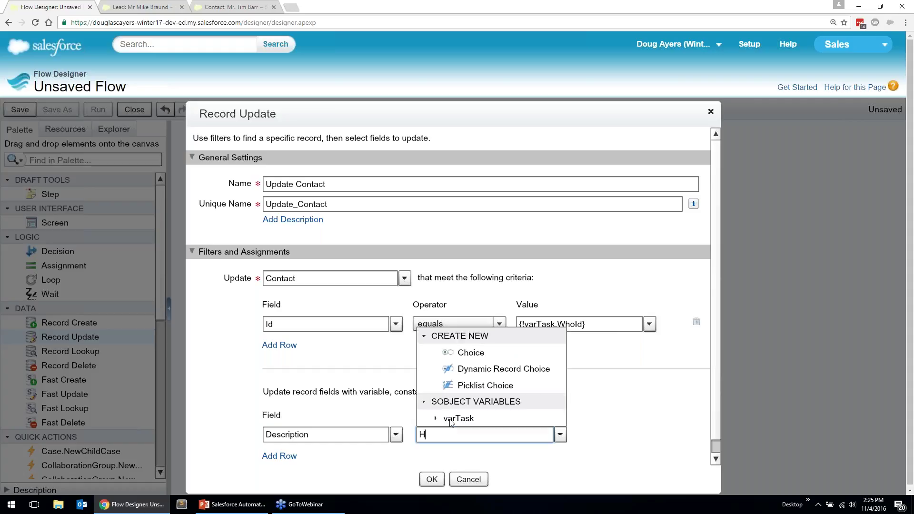
{"action": "type", "text": "ello from Solution 2"}
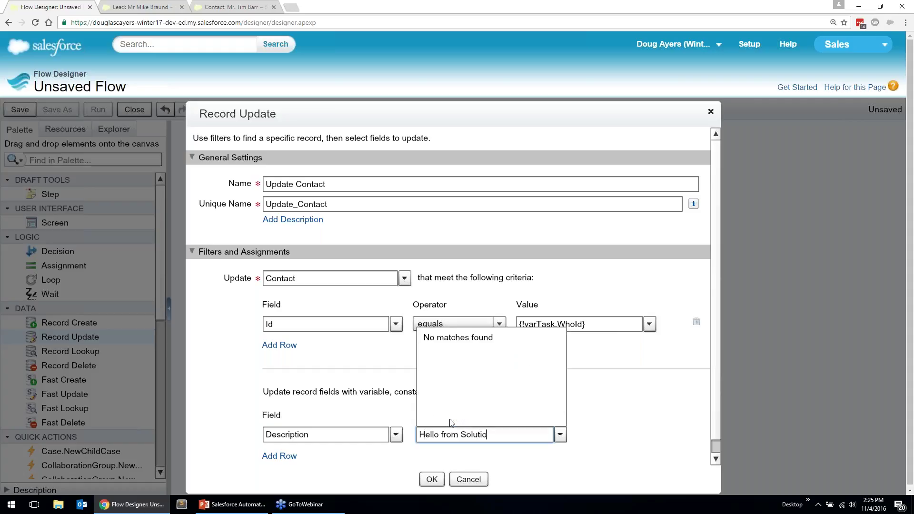
{"action": "left_click", "coordinate": [430, 479]}
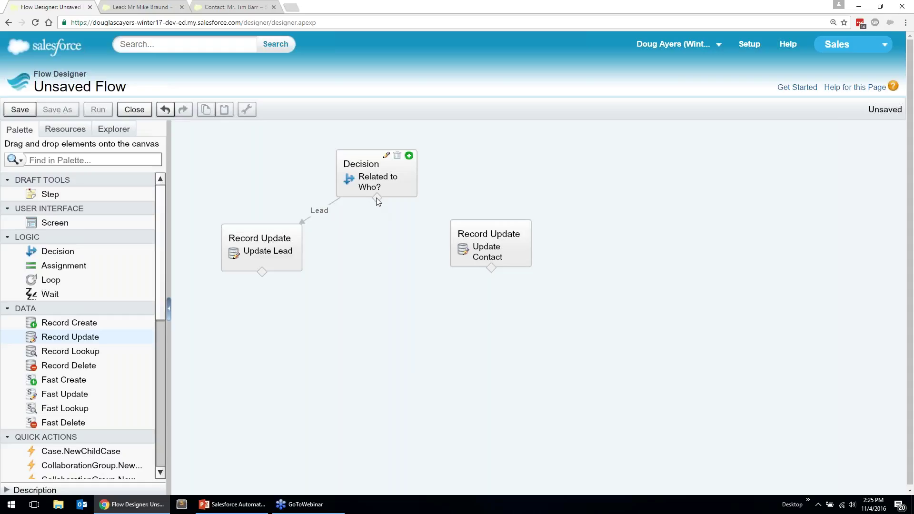
Connect the decision to "Update Contact" through the Contact outcome and line up both update elements below the decision.
{"action": "left_click_drag", "start_coordinate": [376, 199], "coordinate": [482, 239]}
{"action": "left_click", "coordinate": [431, 321]}
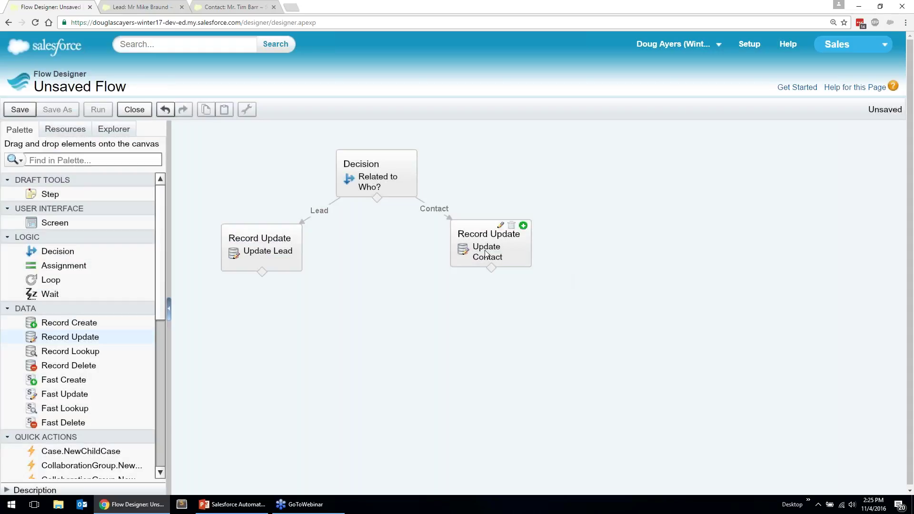
{"action": "left_click_drag", "start_coordinate": [486, 253], "coordinate": [479, 275]}
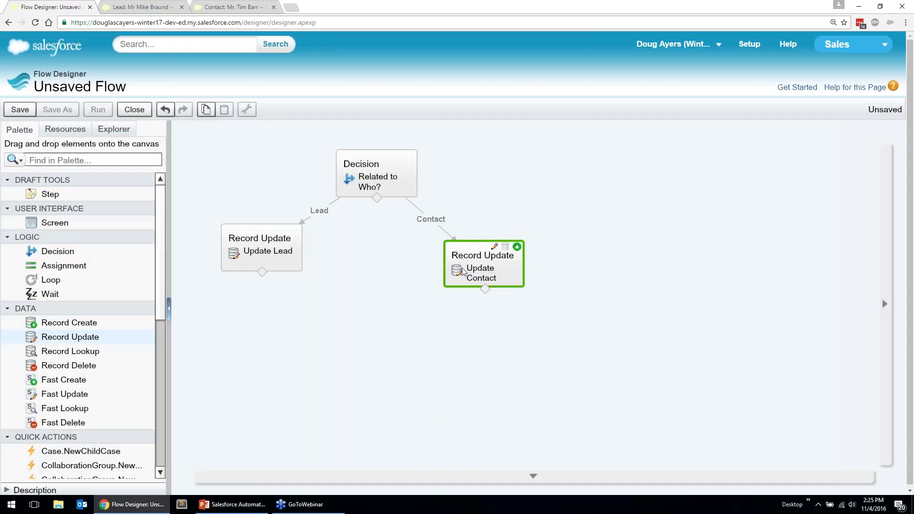
{"action": "left_click_drag", "start_coordinate": [258, 249], "coordinate": [264, 269]}
{"action": "left_click", "coordinate": [402, 295]}
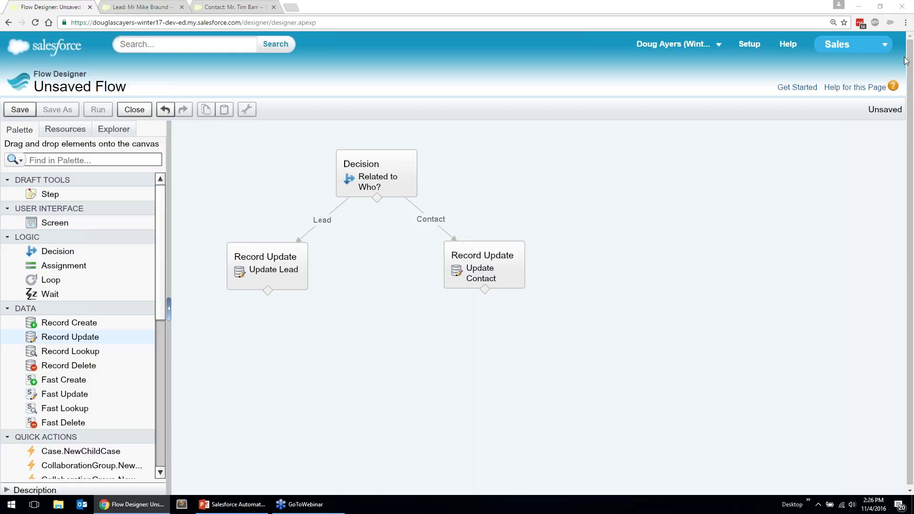
Make the "Related to Who?" decision the start element and name the flow "Solution 2 - Update Task Related Flow" for saving.
{"action": "mouse_move", "coordinate": [407, 169]}
{"action": "left_click", "coordinate": [408, 157]}
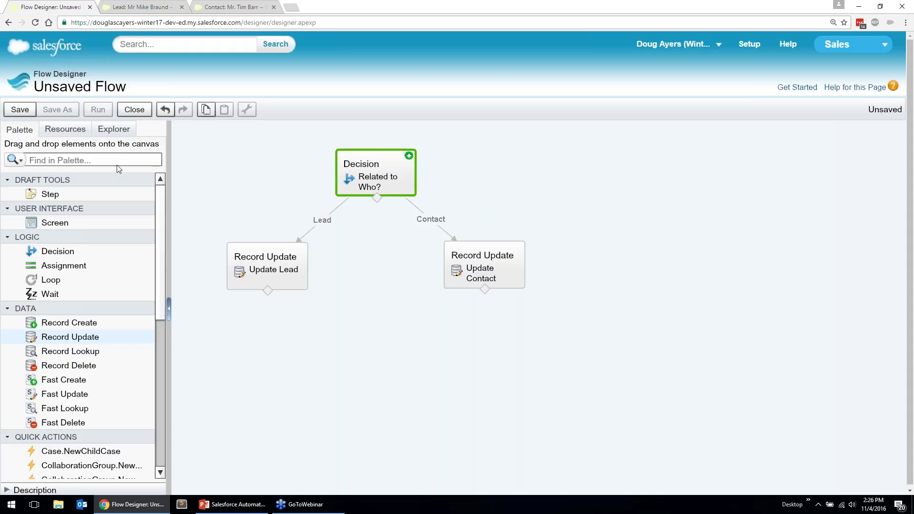
{"action": "left_click", "coordinate": [28, 110]}
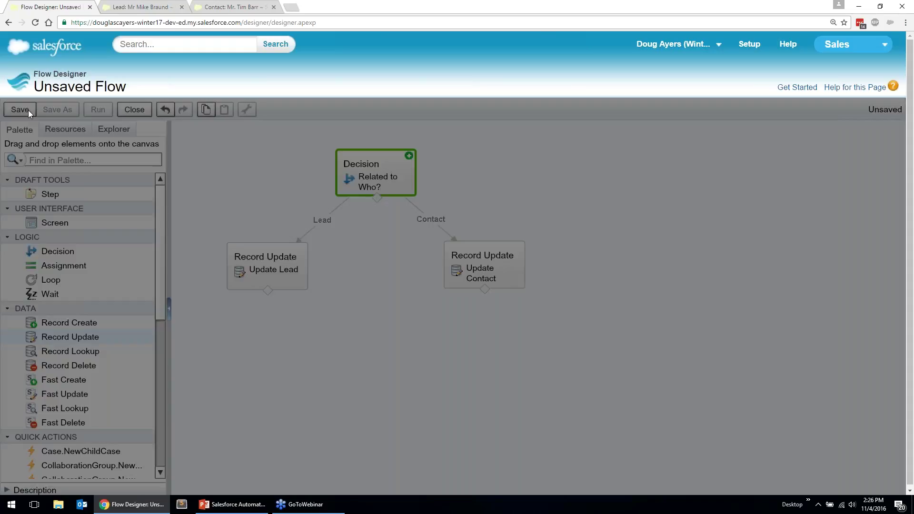
{"action": "type", "text": "Update T"}
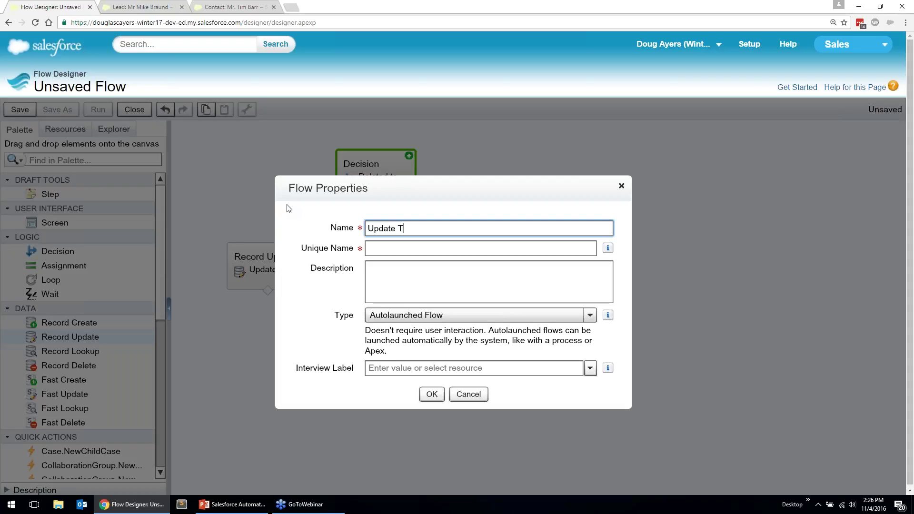
{"action": "type", "text": "ask Related Flow"}
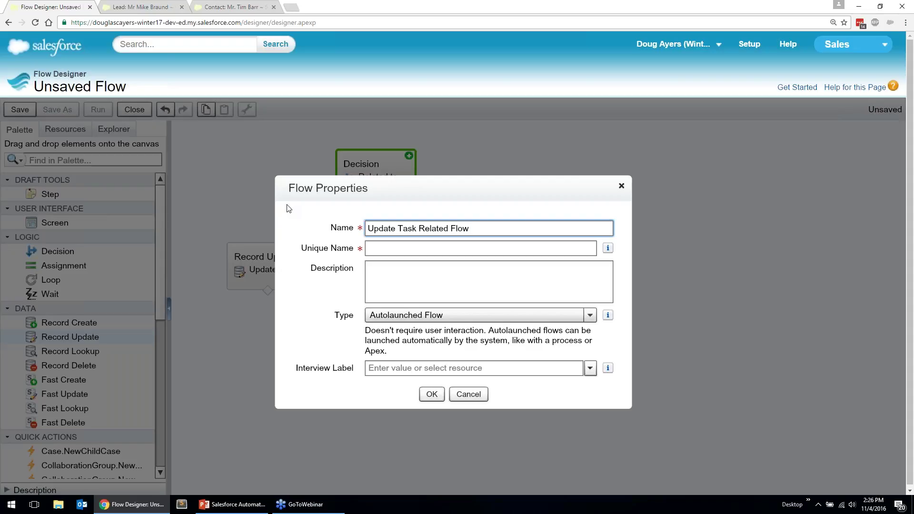
{"action": "type", "text": "Soluto"}
{"action": "key", "text": "BackSpace"}
{"action": "type", "text": "ion 2 -"}
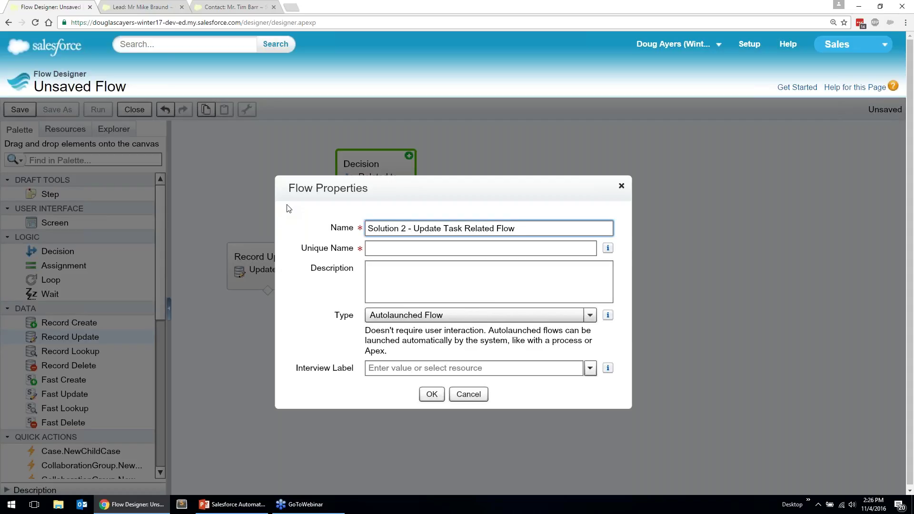
Enter "best practice description =)" as the flow's description and save the autolaunched flow.
{"action": "left_click", "coordinate": [429, 276]}
{"action": "type", "text": "best practice d"}
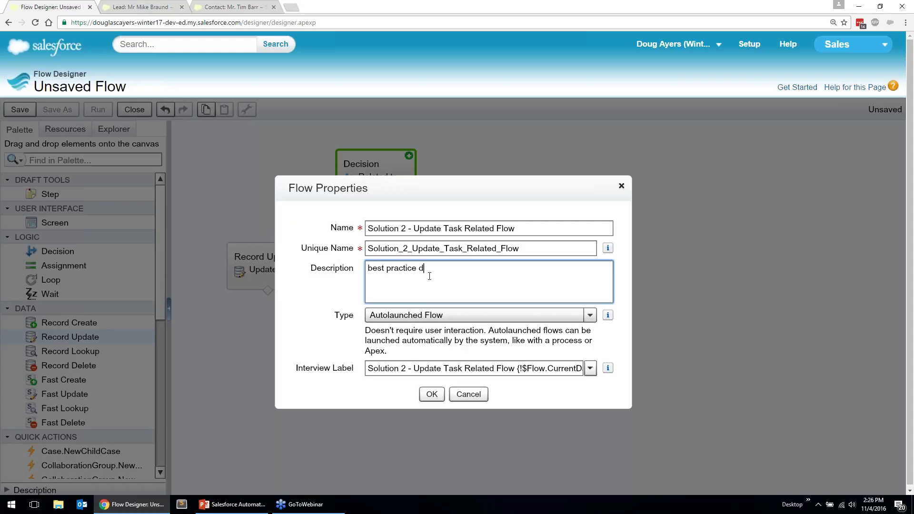
{"action": "type", "text": "escription =)"}
{"action": "left_click", "coordinate": [431, 394]}
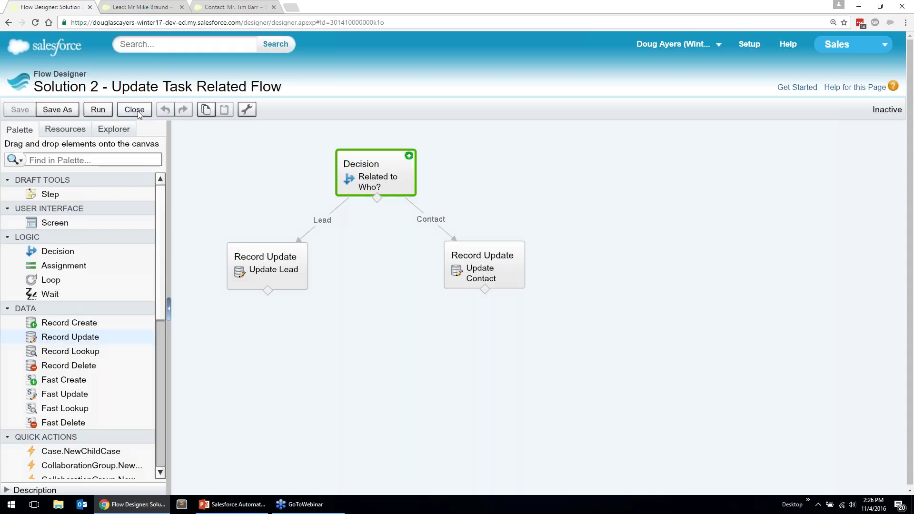
Close the flow designer and activate version 1 of the saved flow.
{"action": "left_click", "coordinate": [135, 110]}
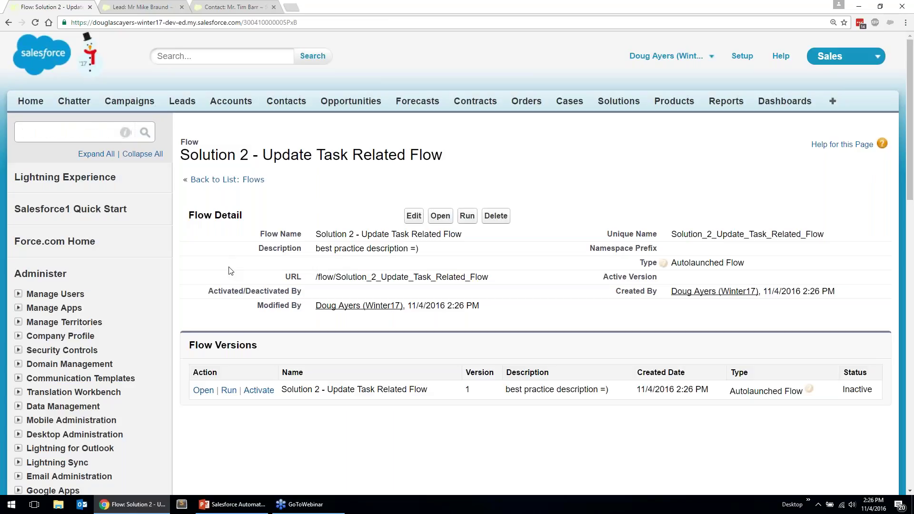
{"action": "left_click", "coordinate": [256, 391]}
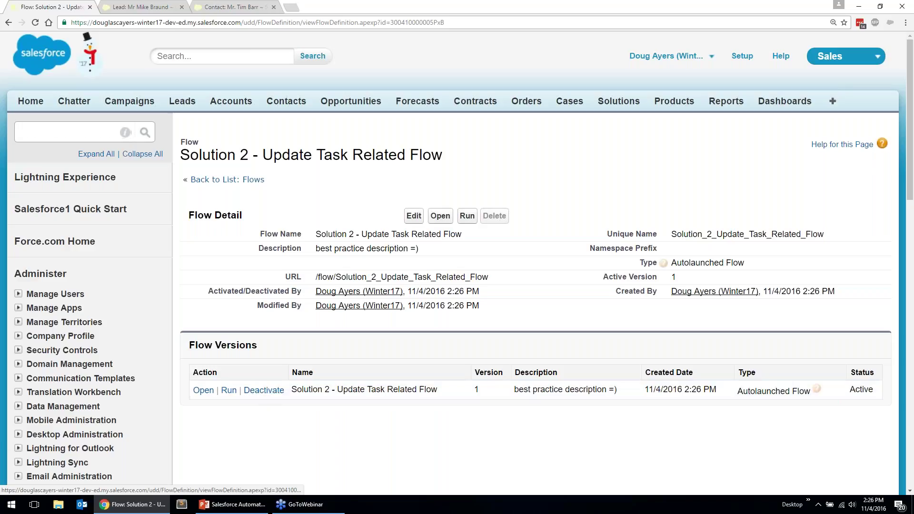
Start a new process in Process Builder named "Solution 2 - Launch Flow when Task Completed" that starts when a record changes.
{"action": "type", "text": "process"}
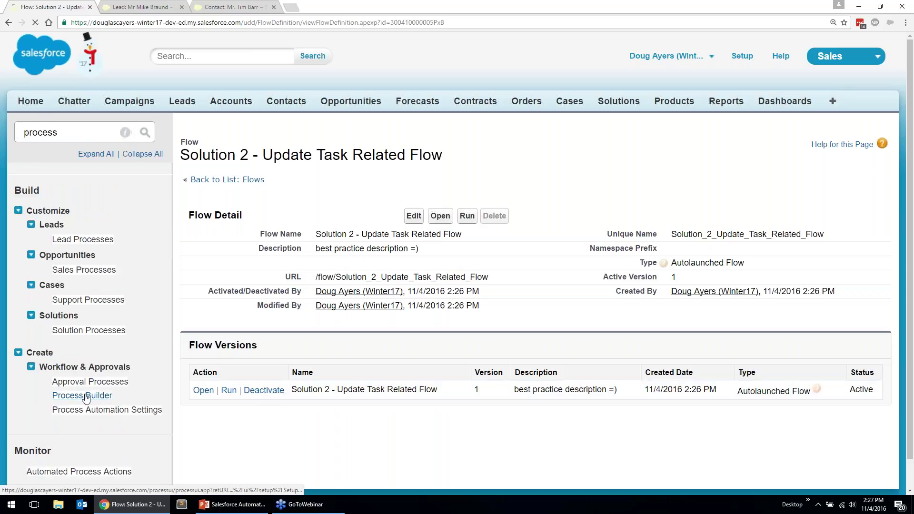
{"action": "left_click", "coordinate": [84, 396]}
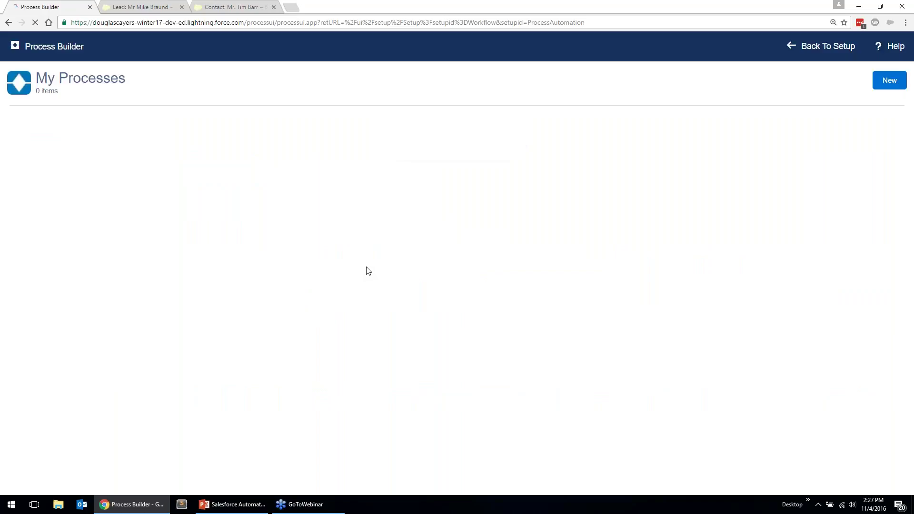
{"action": "left_click", "coordinate": [880, 82]}
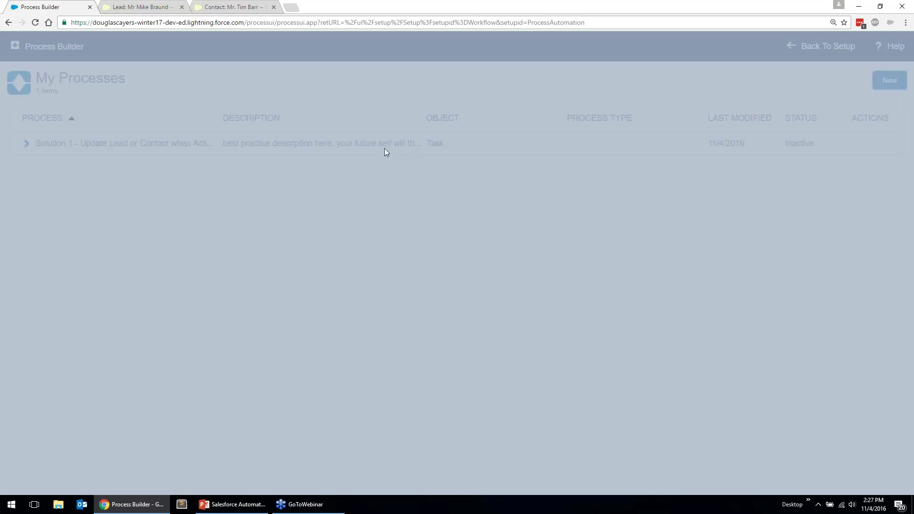
{"action": "type", "text": "Solution 2 - Launch Flow when Task Completed"}
{"action": "key", "text": "Tab"}
{"action": "key", "text": "Tab"}
{"action": "key", "text": "Tab"}
{"action": "left_click", "coordinate": [314, 328]}
{"action": "left_click", "coordinate": [302, 352]}
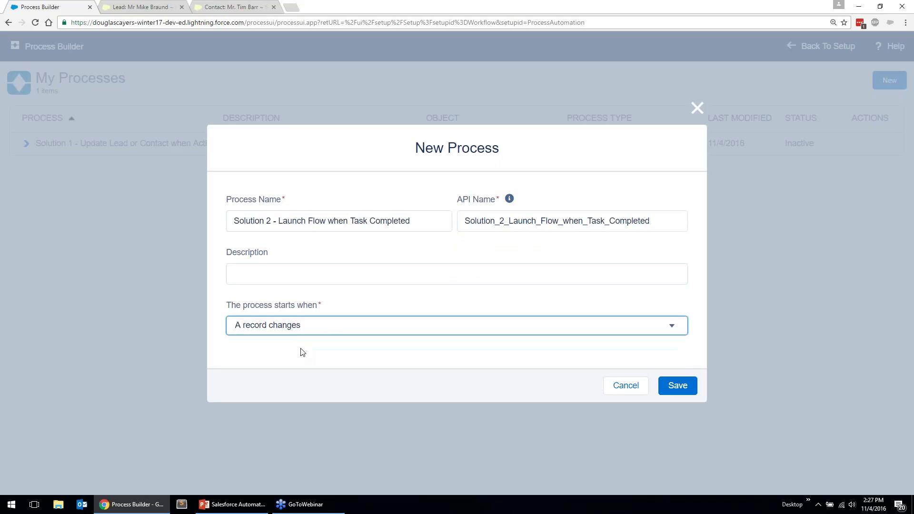
Fill in the new process's description with a short joke about not leaving it blank, and save the process.
{"action": "left_click", "coordinate": [444, 275]}
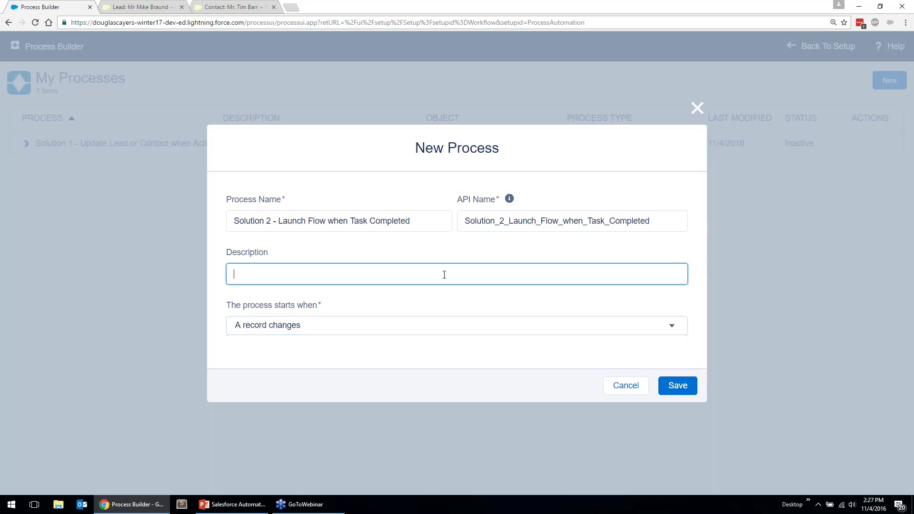
{"action": "type", "text": "don't make jennifer sad by leaving this blank =)"}
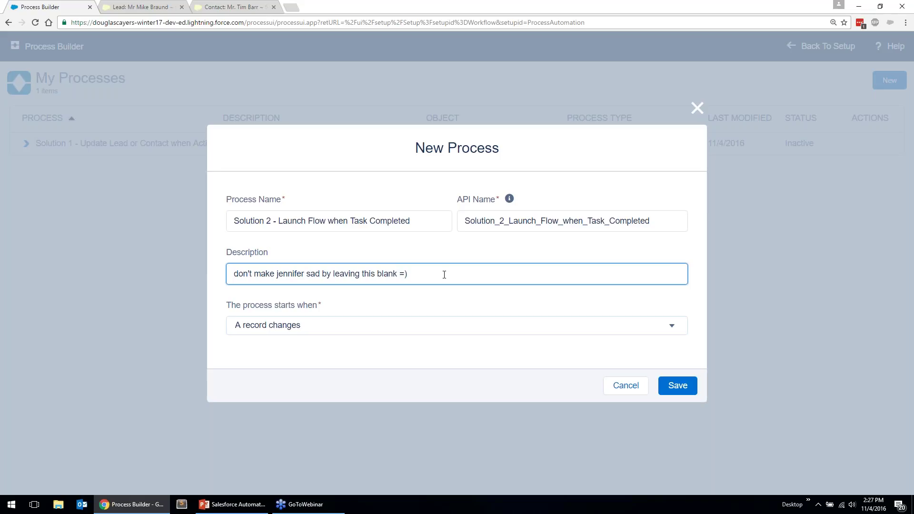
{"action": "left_click", "coordinate": [684, 388]}
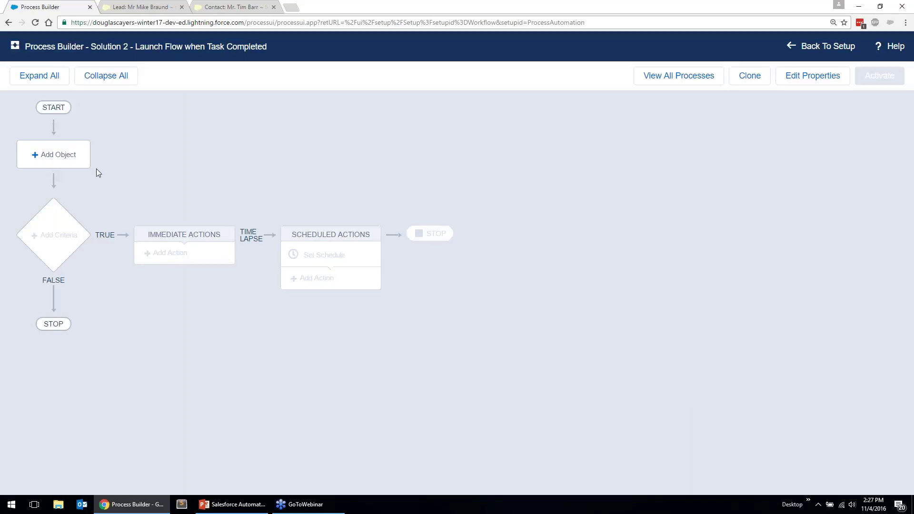
Set the process to run on the Task object when a record is created or edited, and save it.
{"action": "left_click", "coordinate": [61, 163]}
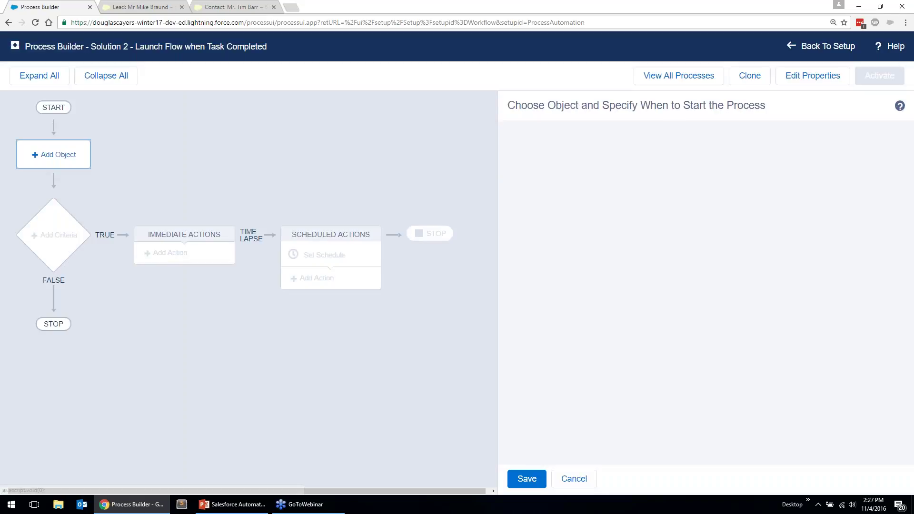
{"action": "left_click", "coordinate": [515, 153]}
{"action": "type", "text": "tas"}
{"action": "left_click", "coordinate": [538, 180]}
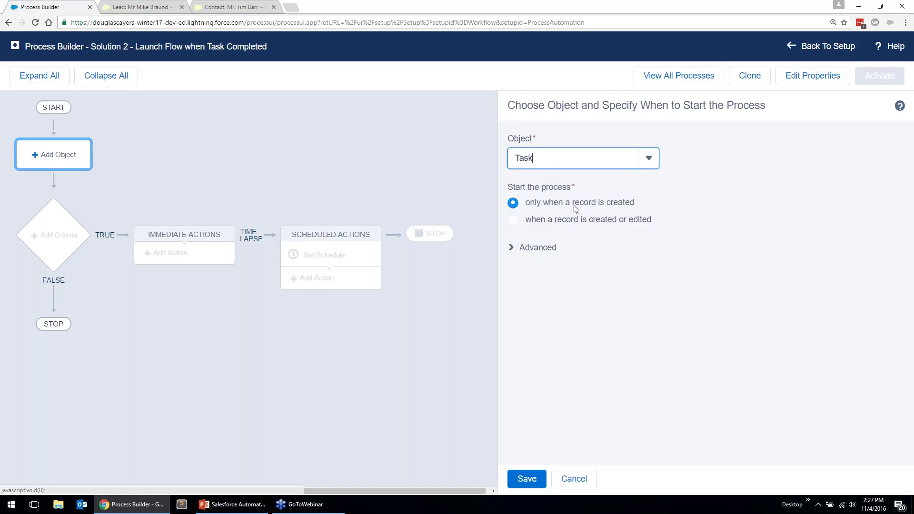
{"action": "left_click", "coordinate": [584, 224]}
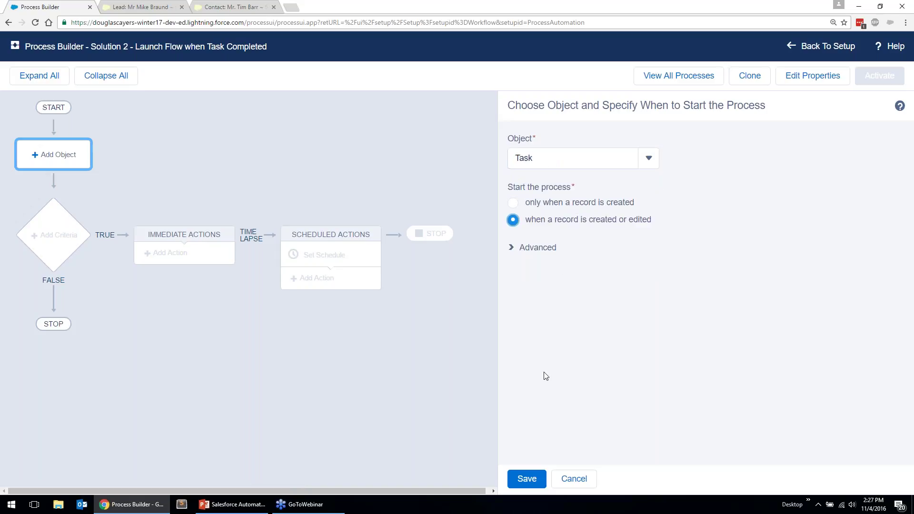
{"action": "left_click", "coordinate": [533, 478]}
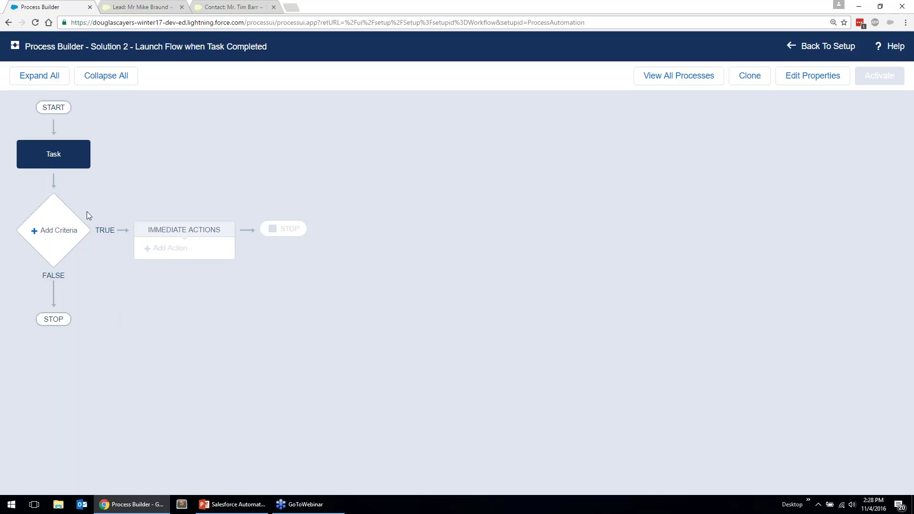
Add criteria named "Completed?" with the condition that the task's Closed field equals True.
{"action": "left_click", "coordinate": [55, 237]}
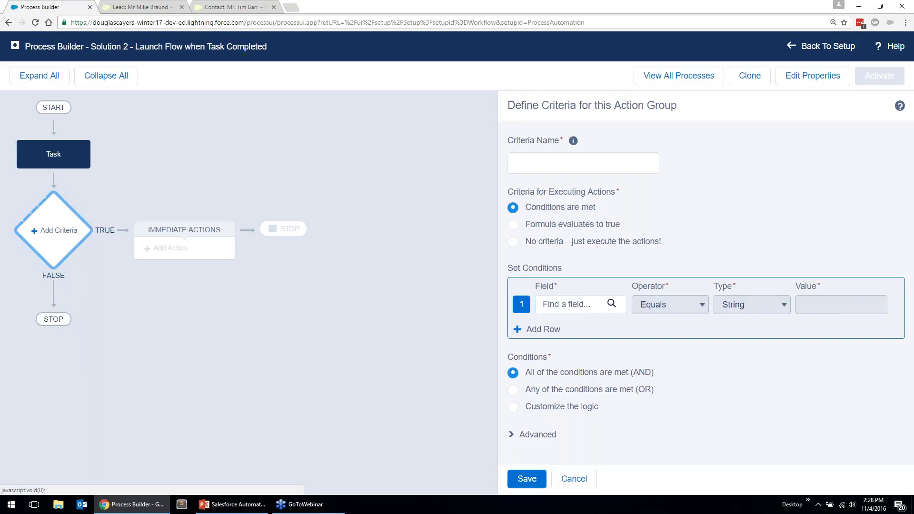
{"action": "left_click", "coordinate": [536, 167]}
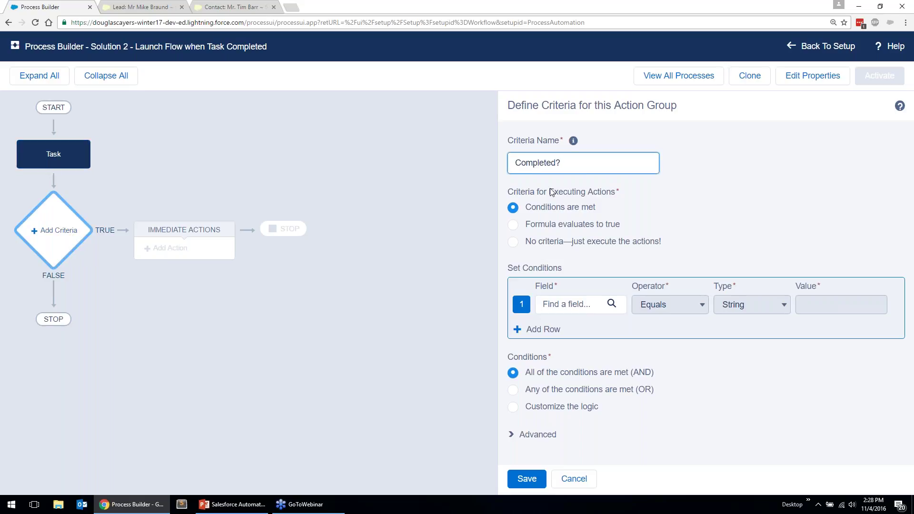
{"action": "type", "text": "Completed?"}
{"action": "left_click", "coordinate": [567, 303]}
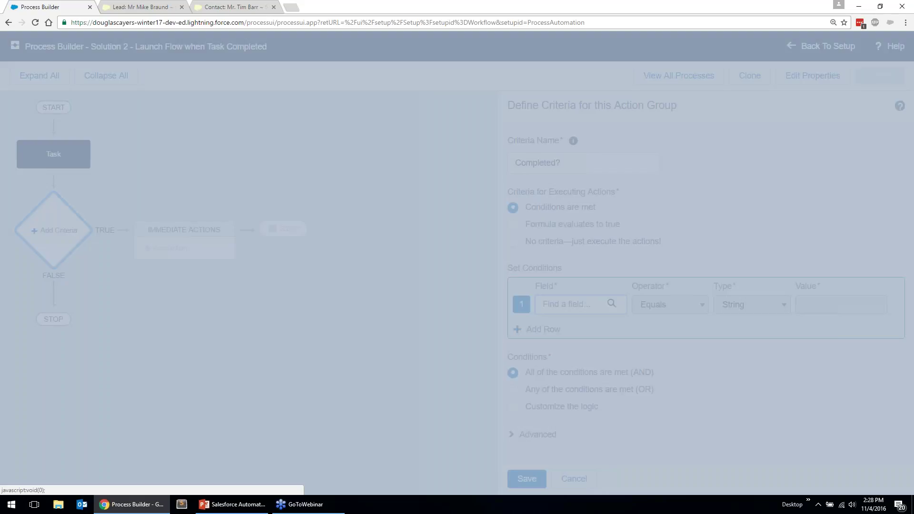
{"action": "type", "text": "closed"}
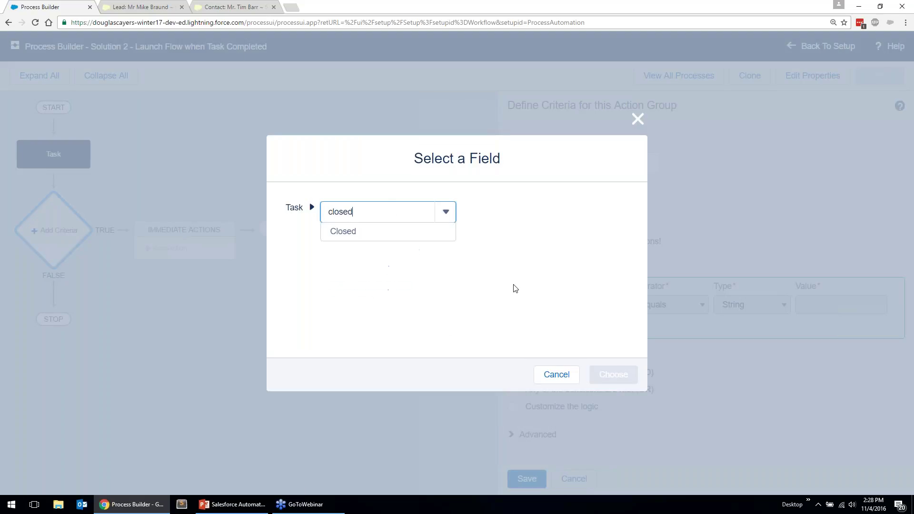
{"action": "left_click", "coordinate": [353, 231]}
{"action": "left_click", "coordinate": [613, 375]}
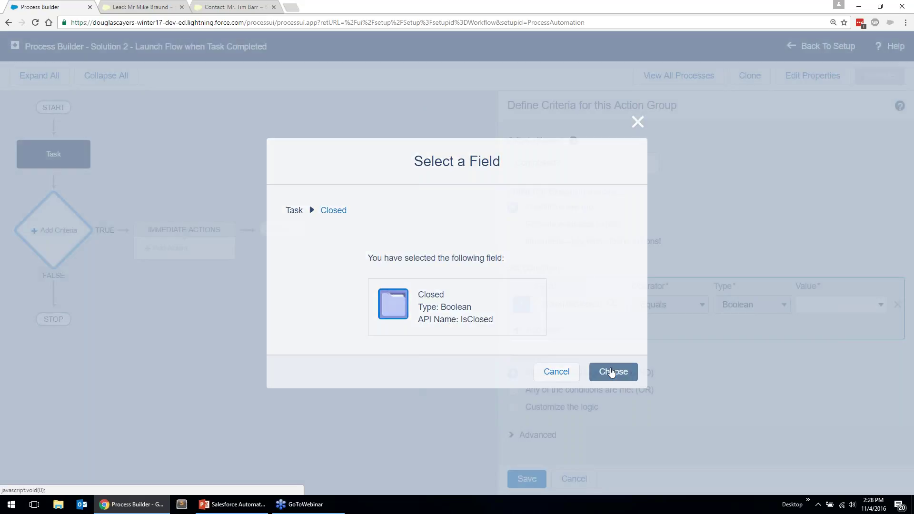
{"action": "left_click", "coordinate": [834, 306]}
{"action": "left_click", "coordinate": [834, 319]}
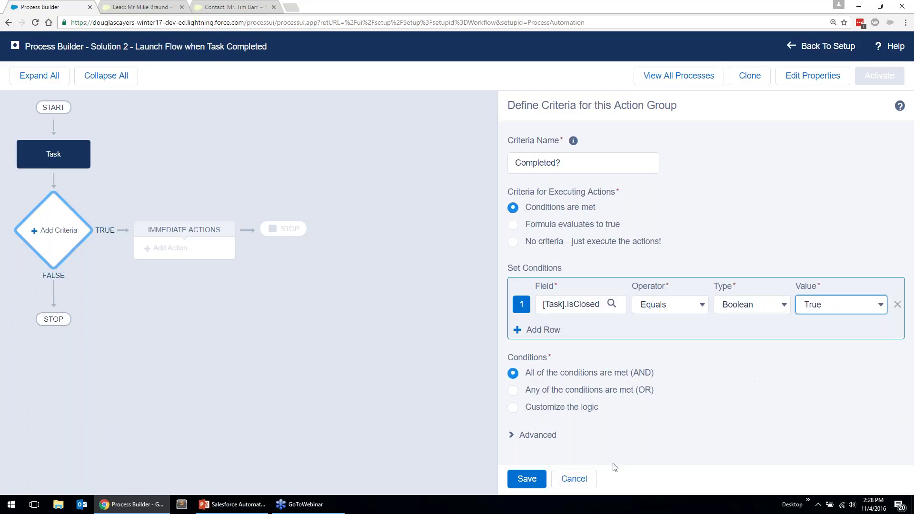
Make the criteria execute actions only when specified changes are made to the record, and save the criteria.
{"action": "left_click", "coordinate": [529, 484]}
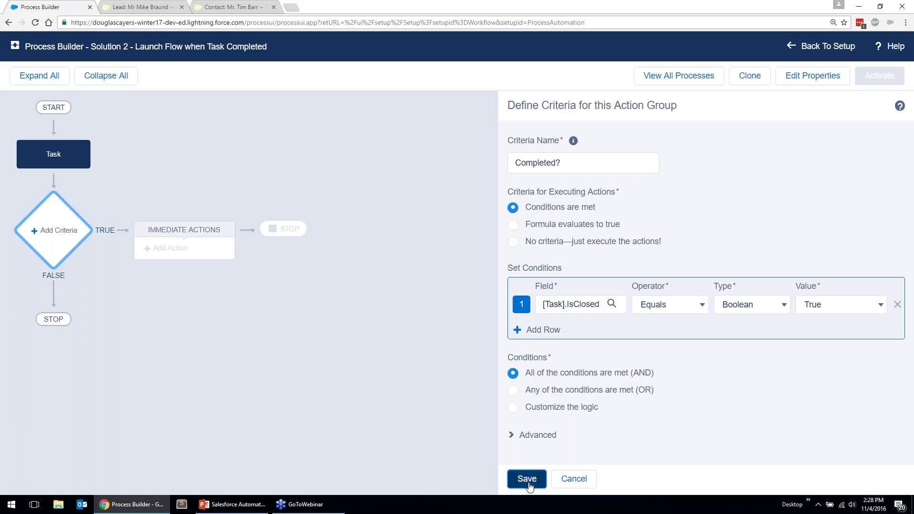
{"action": "left_click", "coordinate": [547, 435]}
{"action": "scroll", "coordinate": [689, 393], "scroll_direction": "down", "scroll_amount": 1}
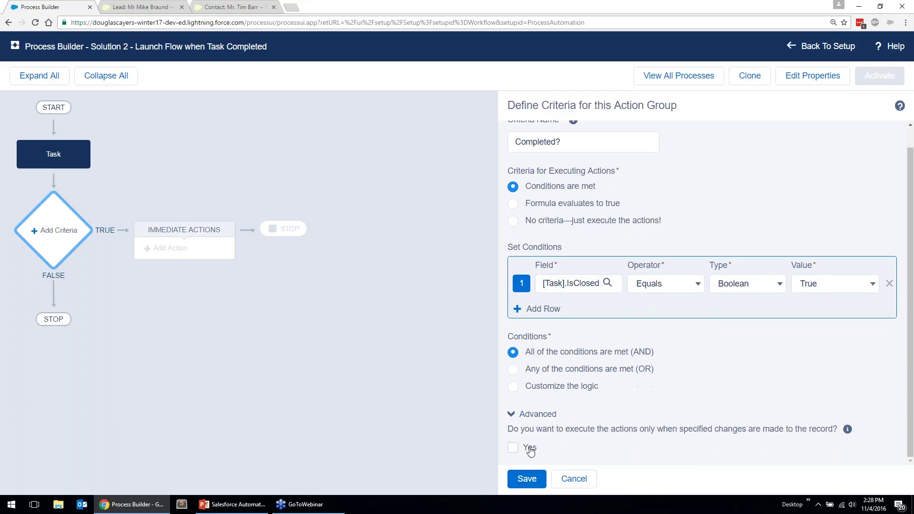
{"action": "left_click", "coordinate": [520, 449]}
{"action": "left_click", "coordinate": [526, 479]}
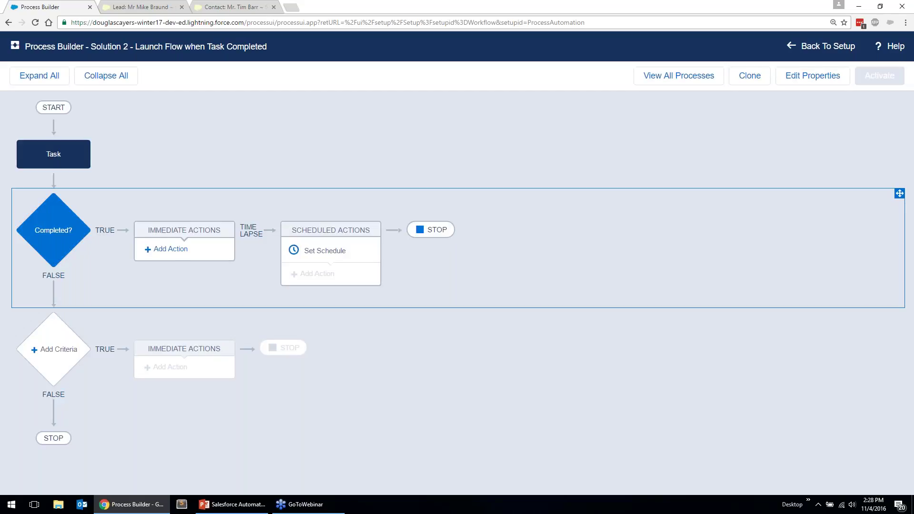
Add an immediate Flows action named "Launch Flow" that runs the "Solution 2 - Update Task Related..." flow.
{"action": "left_click", "coordinate": [167, 252]}
{"action": "left_click", "coordinate": [547, 160]}
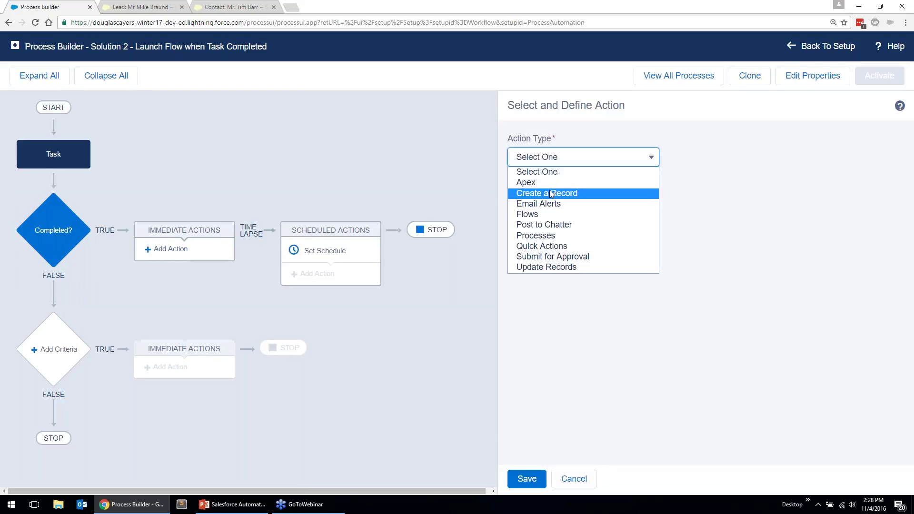
{"action": "left_click", "coordinate": [549, 212]}
{"action": "left_click", "coordinate": [553, 206]}
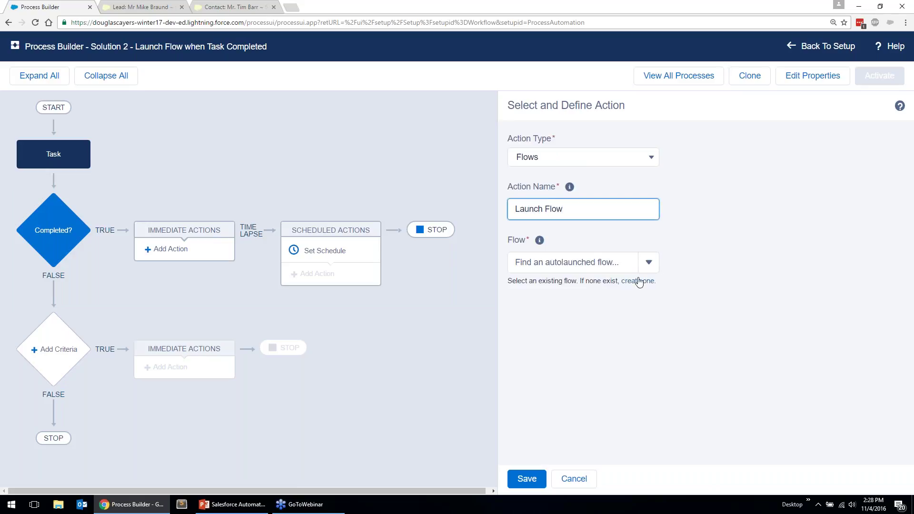
{"action": "left_click", "coordinate": [646, 263]}
{"action": "left_click", "coordinate": [598, 285]}
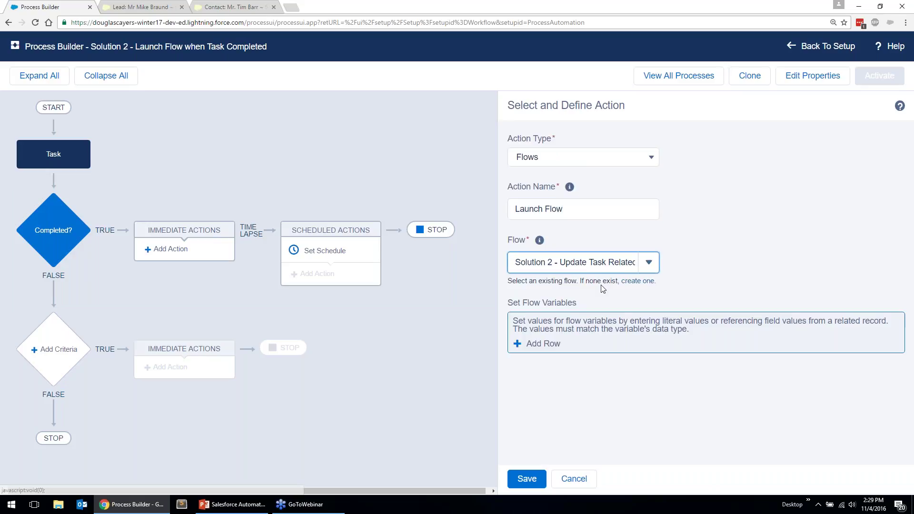
Set the flow variable varTask to reference the Task record that started the process.
{"action": "left_click", "coordinate": [541, 344]}
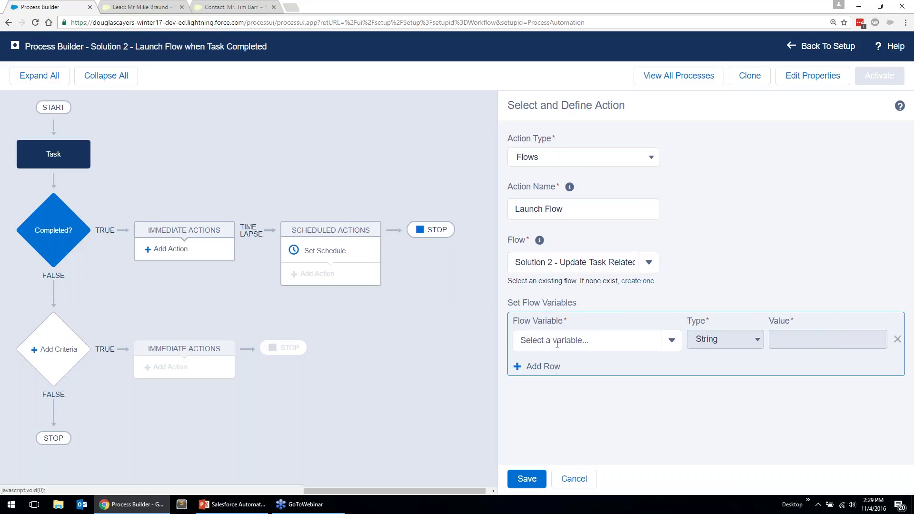
{"action": "left_click", "coordinate": [666, 341]}
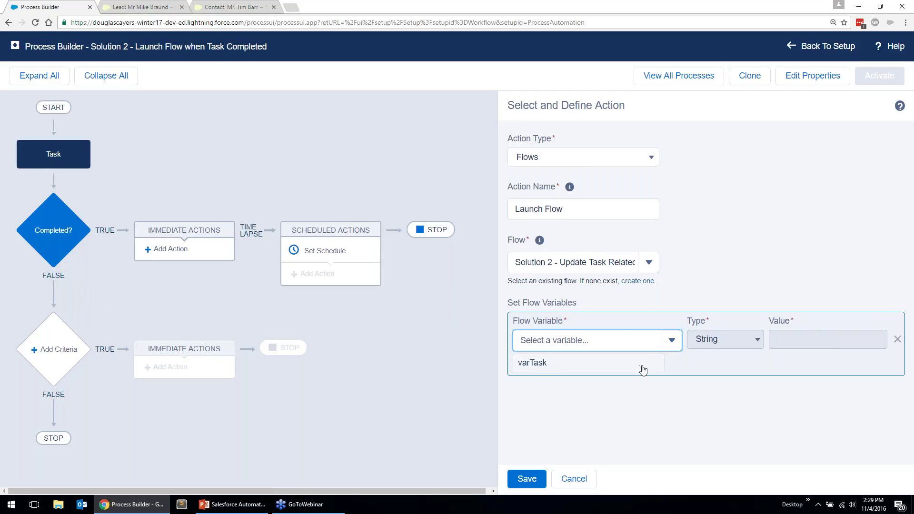
{"action": "left_click", "coordinate": [643, 367]}
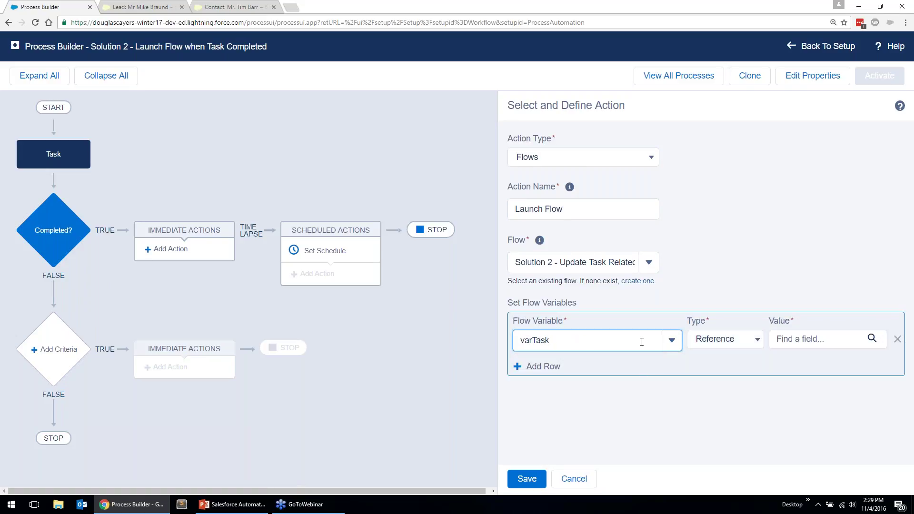
{"action": "left_click", "coordinate": [814, 338]}
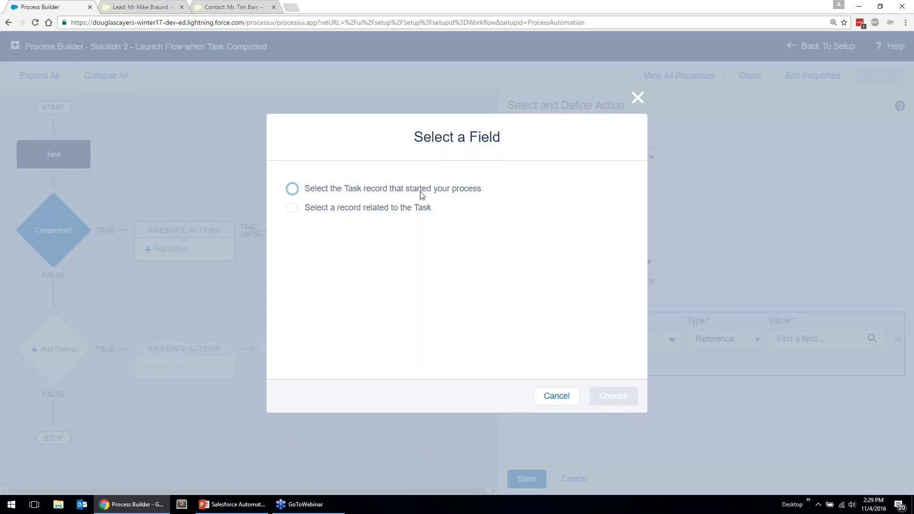
{"action": "left_click", "coordinate": [430, 191]}
{"action": "left_click", "coordinate": [612, 393]}
Save the Launch Flow action and activate the process.
{"action": "left_click", "coordinate": [526, 478]}
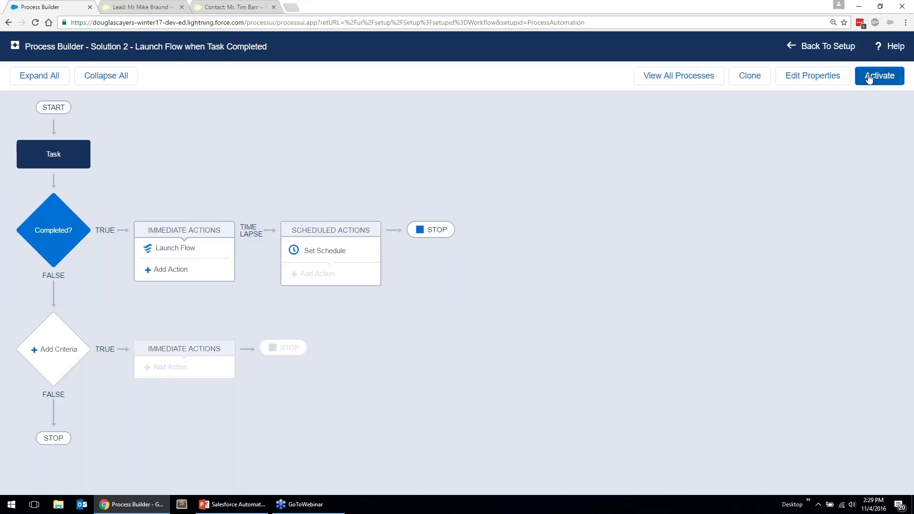
{"action": "left_click", "coordinate": [869, 78]}
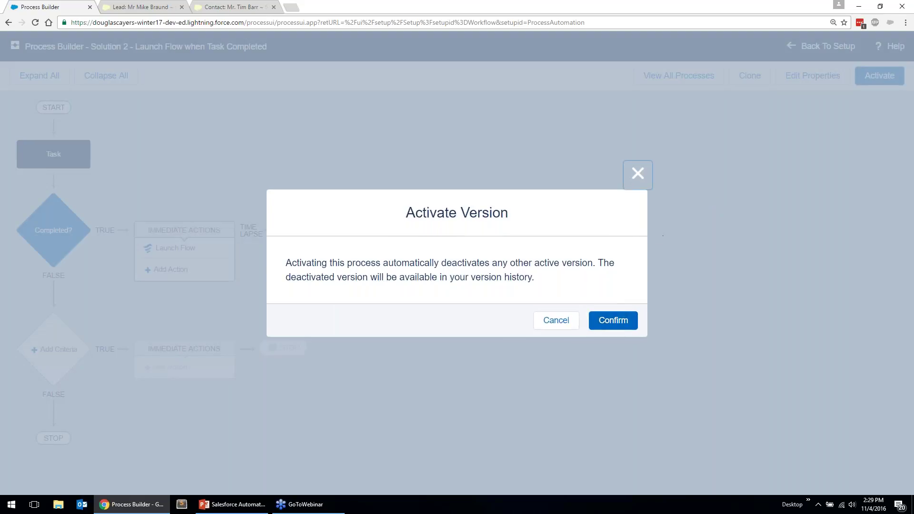
{"action": "left_click", "coordinate": [611, 321]}
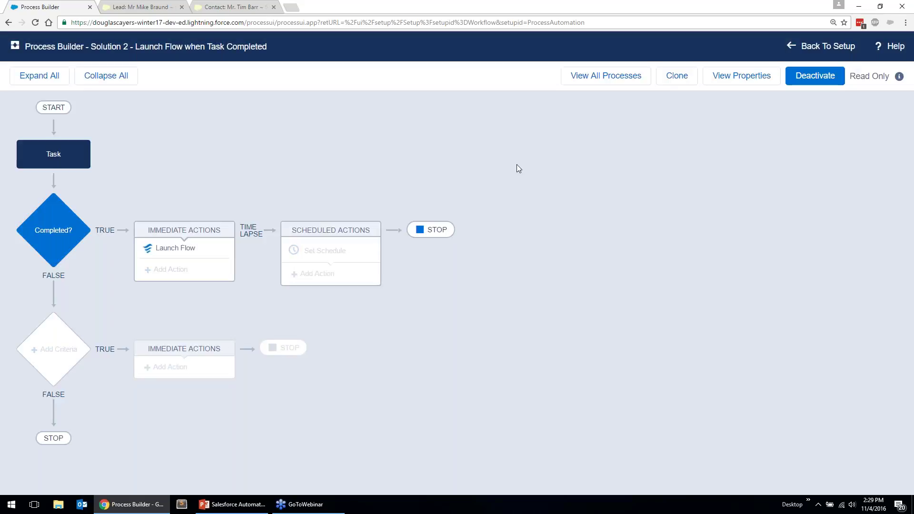
On the open lead record, set the Lead Status to Open - Not Contacted and save the record.
{"action": "left_click", "coordinate": [135, 7]}
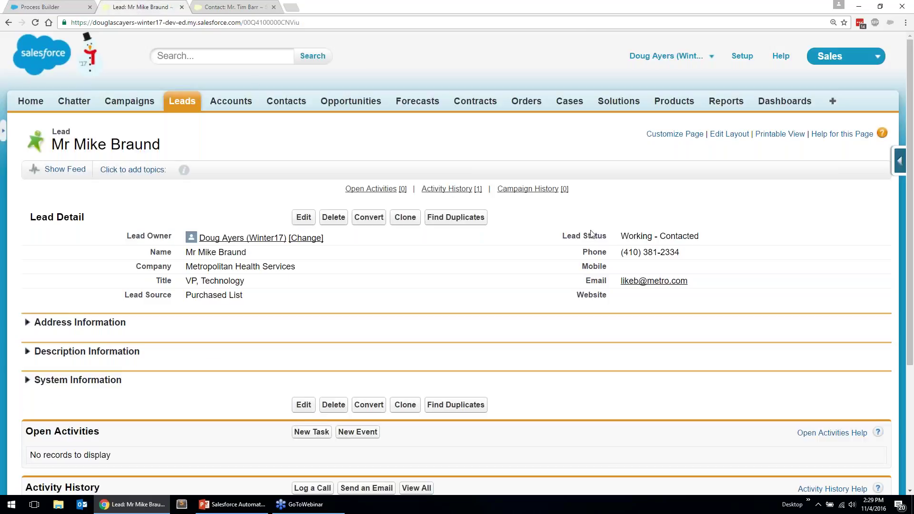
{"action": "double_click", "coordinate": [638, 237]}
{"action": "left_click", "coordinate": [641, 238]}
{"action": "left_click", "coordinate": [641, 250]}
{"action": "left_click", "coordinate": [305, 217]}
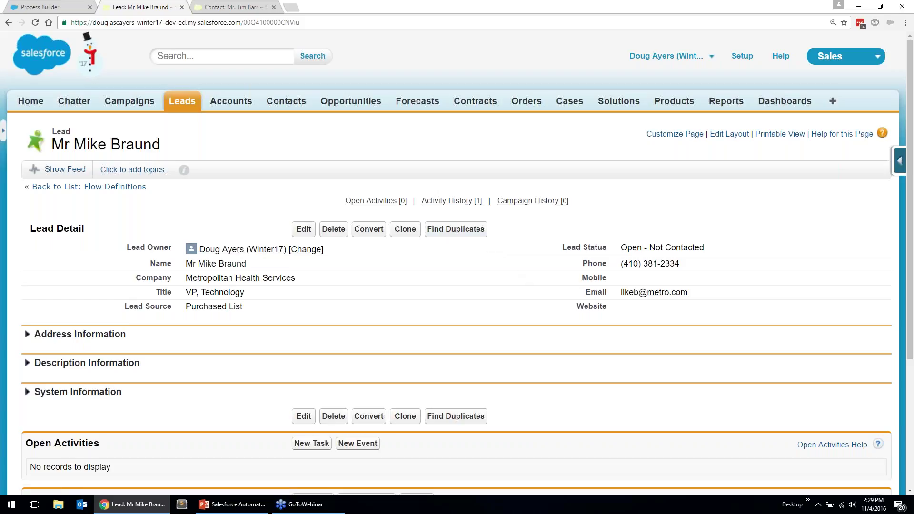
Log a call with the subject Call on the lead and save it to test the process.
{"action": "mouse_move", "coordinate": [437, 205]}
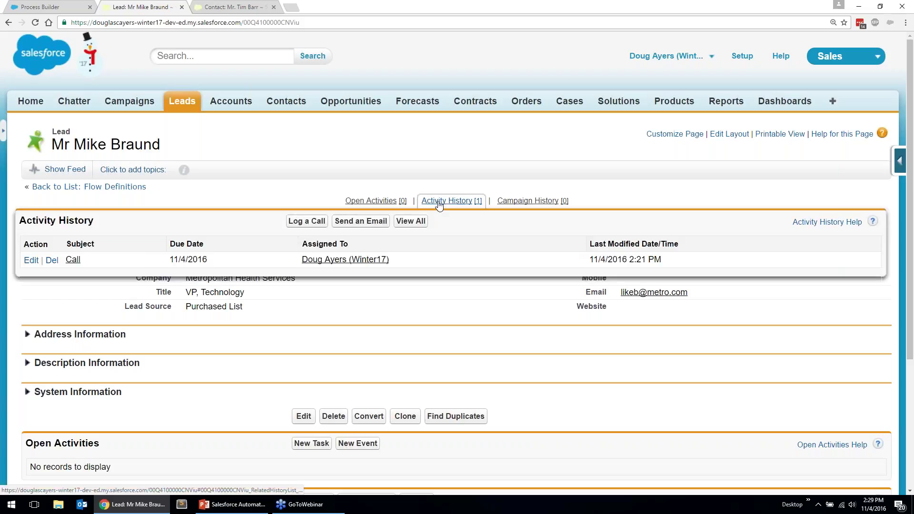
{"action": "left_click", "coordinate": [307, 221]}
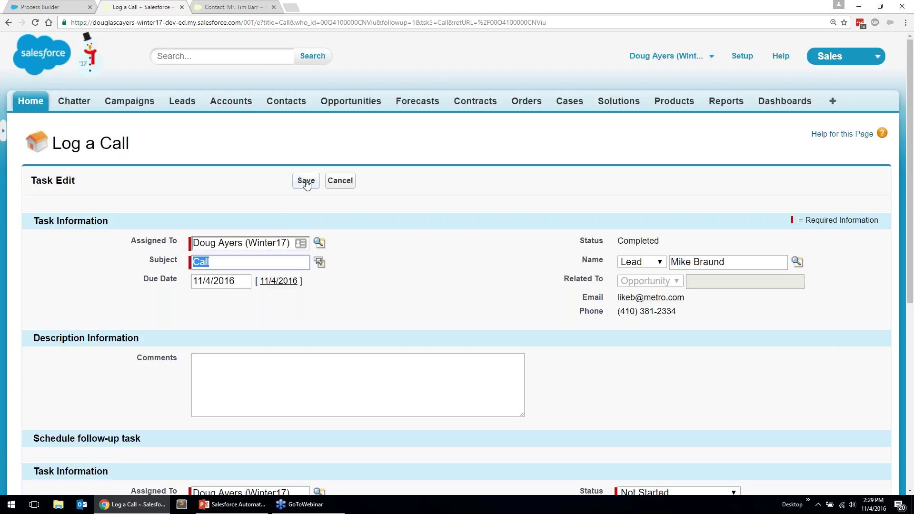
{"action": "left_click", "coordinate": [310, 182]}
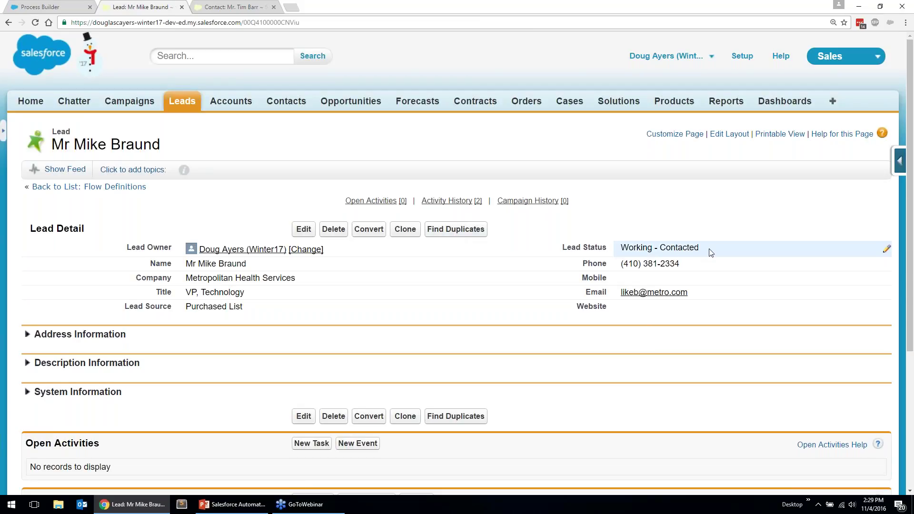
On the open contact record, check the Description field, then log and save a call with the subject Call.
{"action": "left_click", "coordinate": [230, 8]}
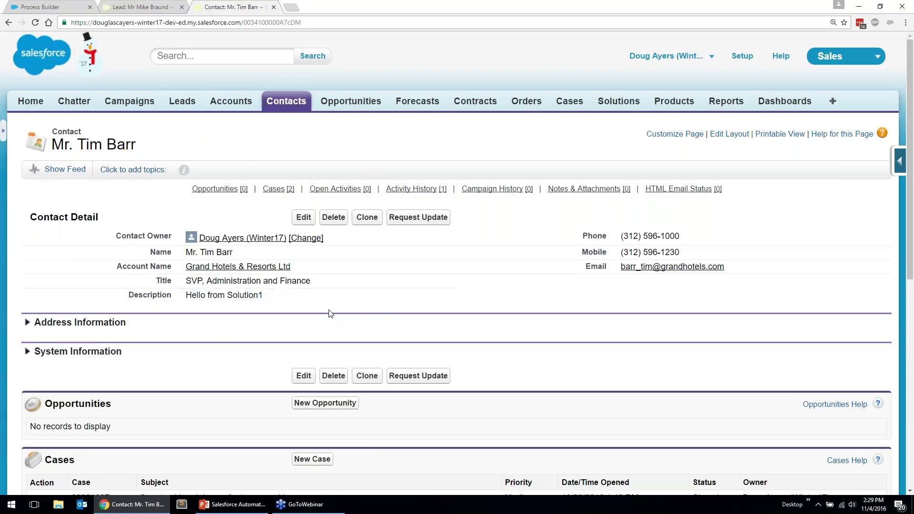
{"action": "left_click_drag", "start_coordinate": [187, 296], "coordinate": [263, 296]}
{"action": "left_click", "coordinate": [273, 310]}
{"action": "mouse_move", "coordinate": [419, 190]}
{"action": "left_click", "coordinate": [306, 210]}
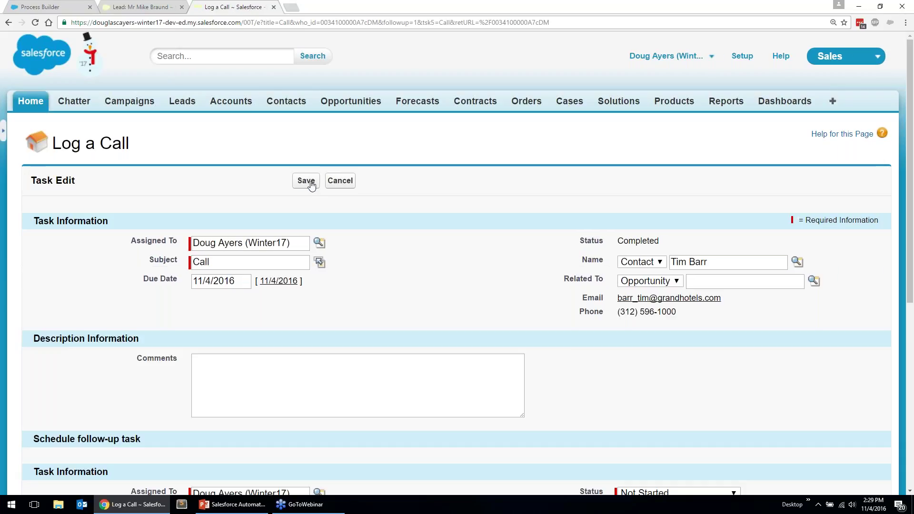
{"action": "left_click", "coordinate": [306, 181]}
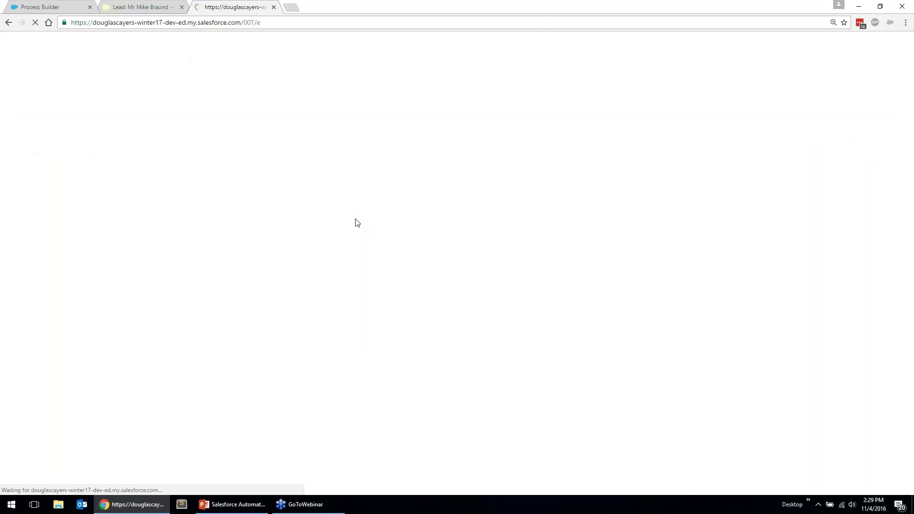
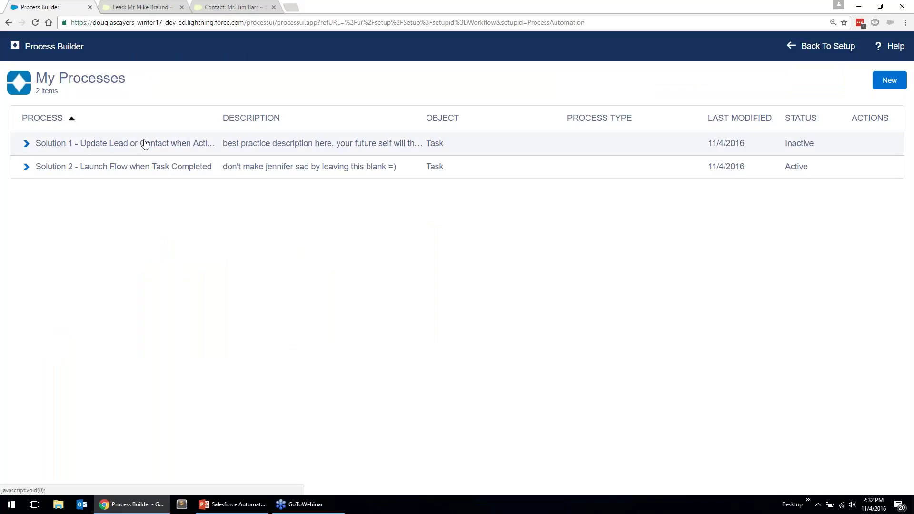
Open the "Solution 1 - Update Lead or Contact when Activity Logged" process and examine its "Completed for Lead?" criteria.
{"action": "left_click", "coordinate": [142, 143]}
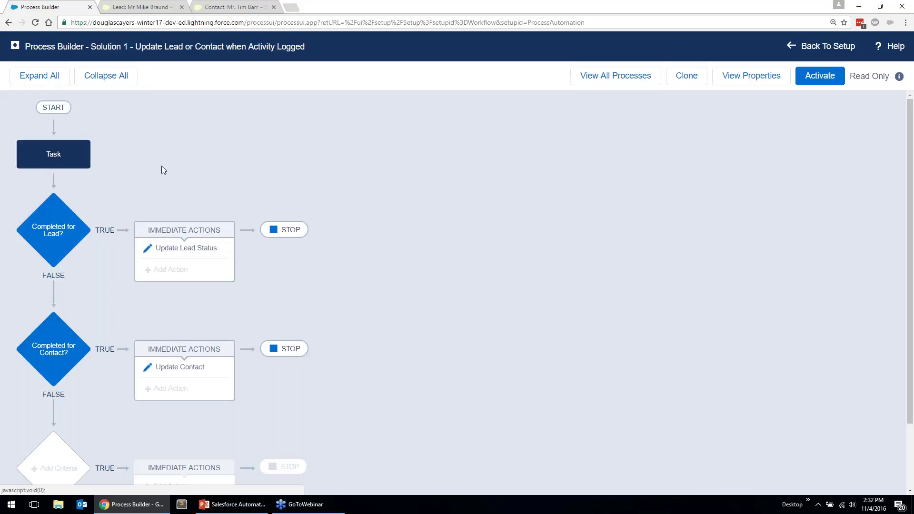
{"action": "left_click", "coordinate": [53, 229]}
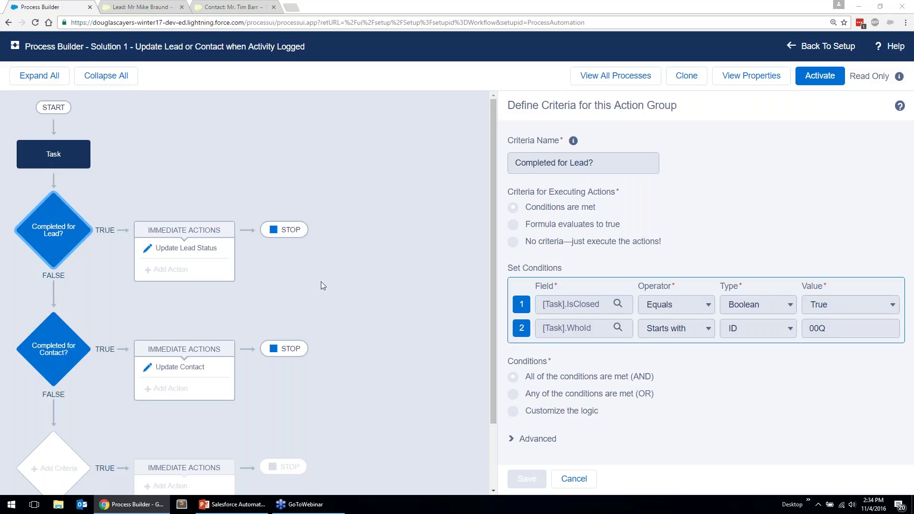
{"action": "scroll", "coordinate": [307, 290], "scroll_direction": "down", "scroll_amount": 2}
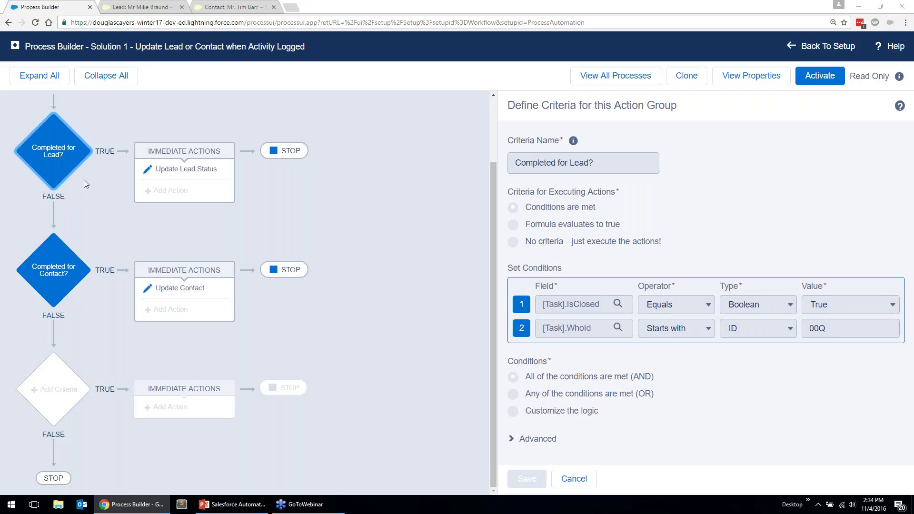
Clone the Solution 1 process as a version of the current process so it can be edited.
{"action": "scroll", "coordinate": [84, 184], "scroll_direction": "up", "scroll_amount": 1}
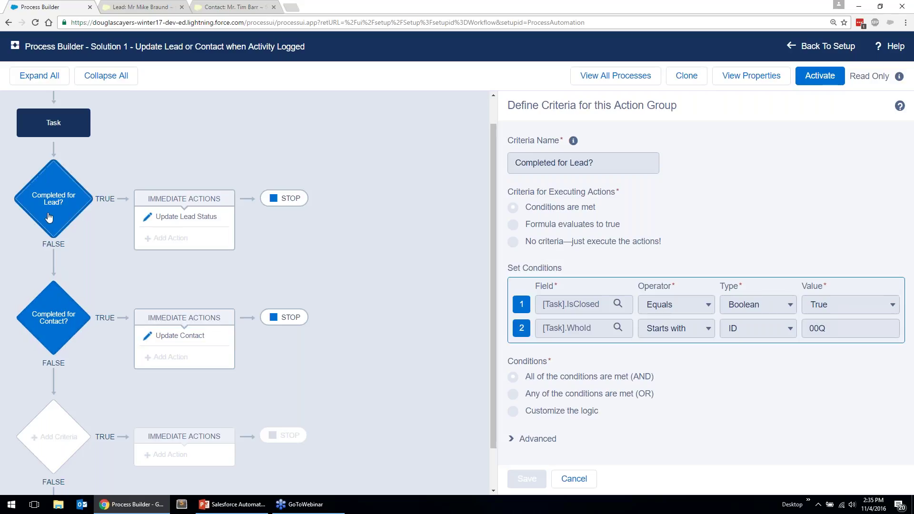
{"action": "scroll", "coordinate": [67, 388], "scroll_direction": "down", "scroll_amount": 1}
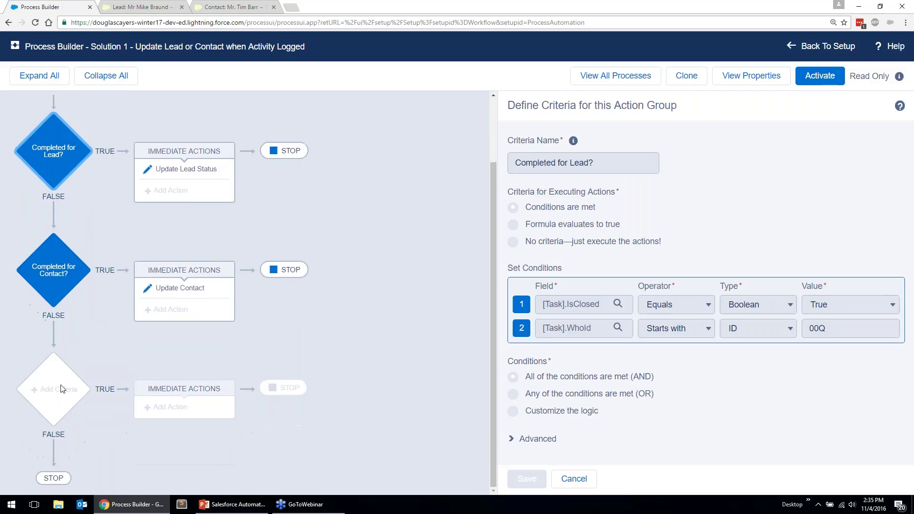
{"action": "left_click", "coordinate": [286, 156]}
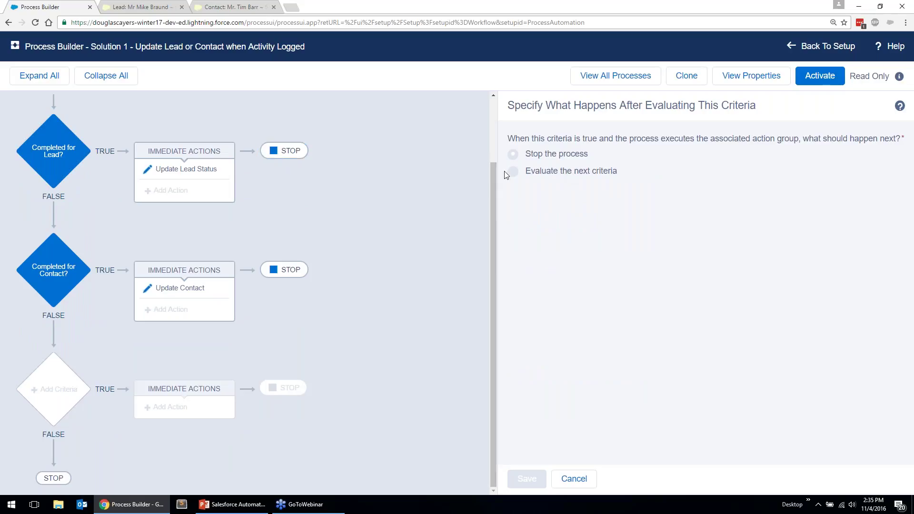
{"action": "left_click", "coordinate": [687, 76]}
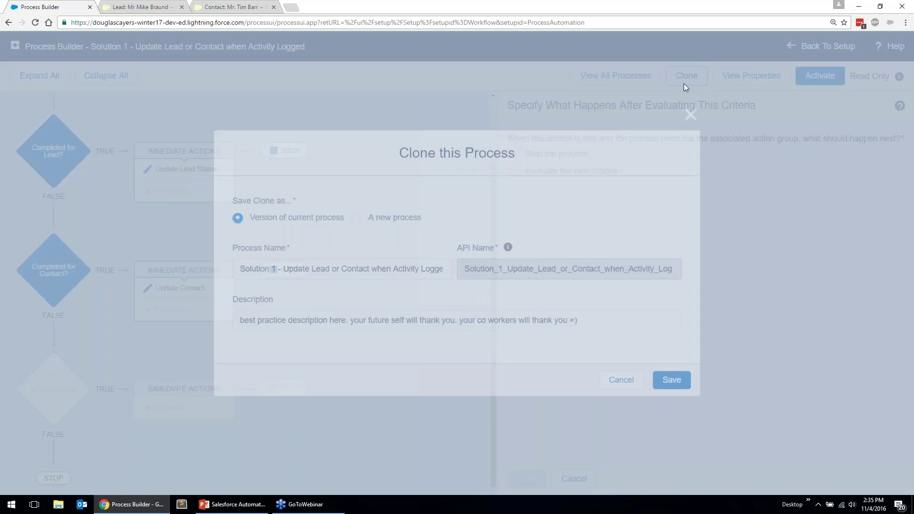
{"action": "left_click", "coordinate": [676, 382]}
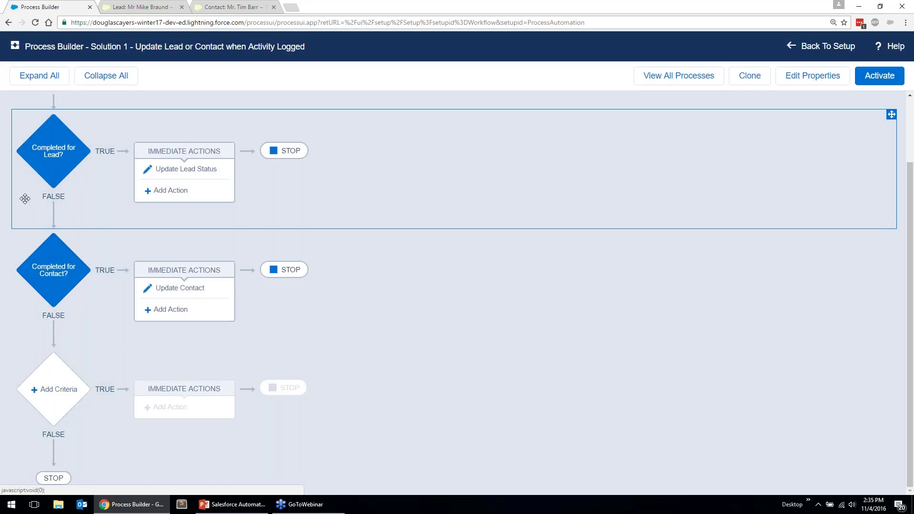
Add a criteria node named "Completed for Account?" with the condition [Task].IsClosed Equals True.
{"action": "left_click", "coordinate": [53, 396]}
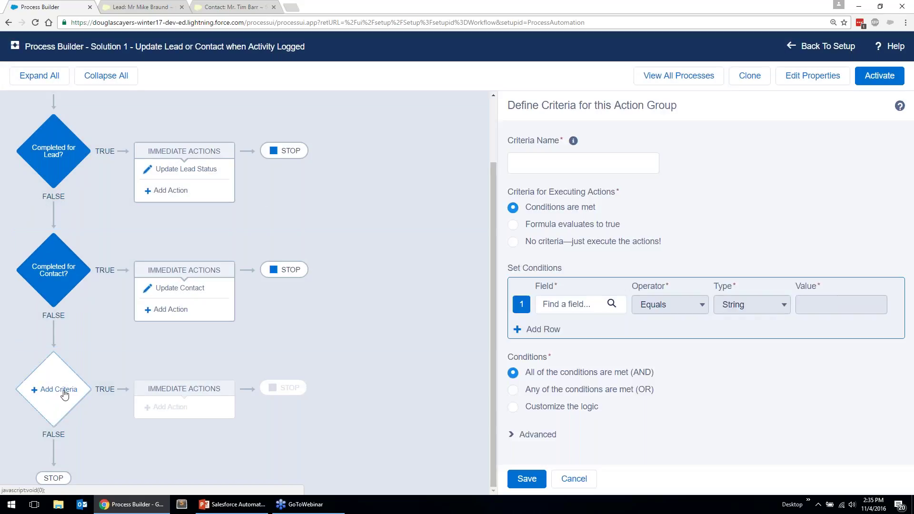
{"action": "left_click", "coordinate": [569, 168]}
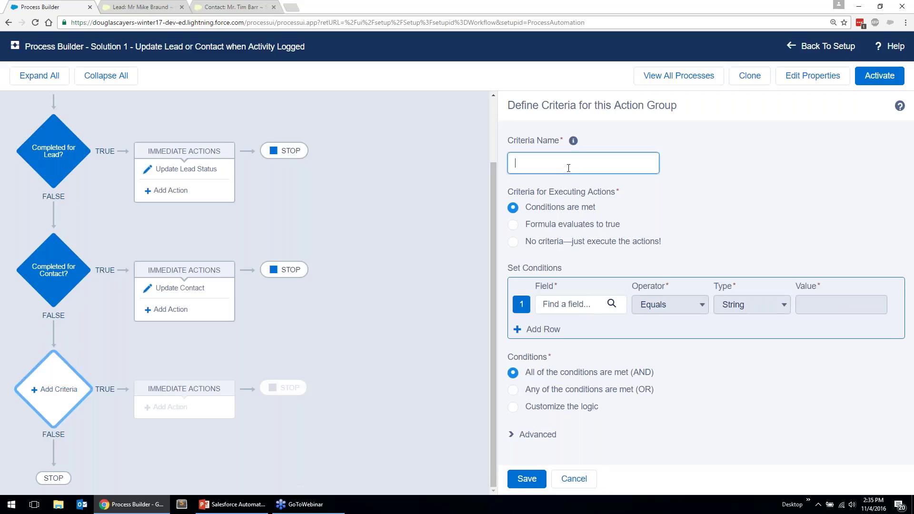
{"action": "type", "text": "Completed for Account?"}
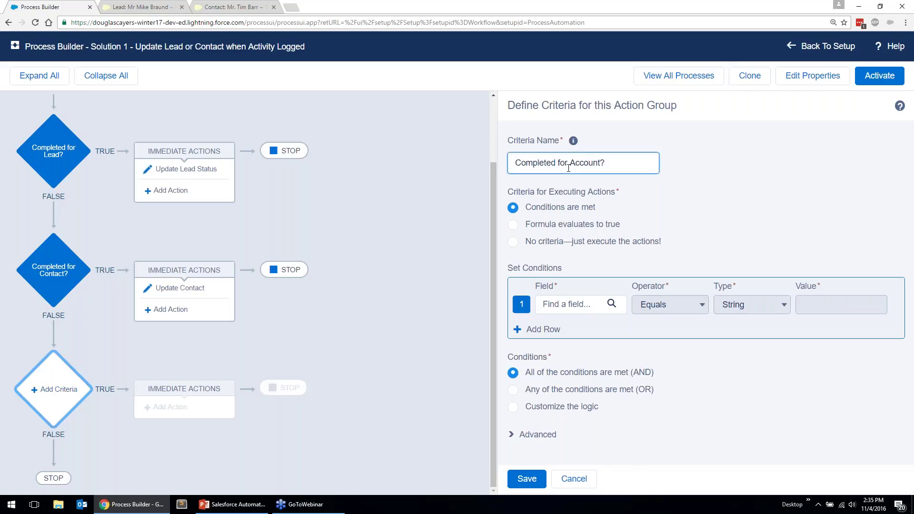
{"action": "left_click", "coordinate": [580, 307]}
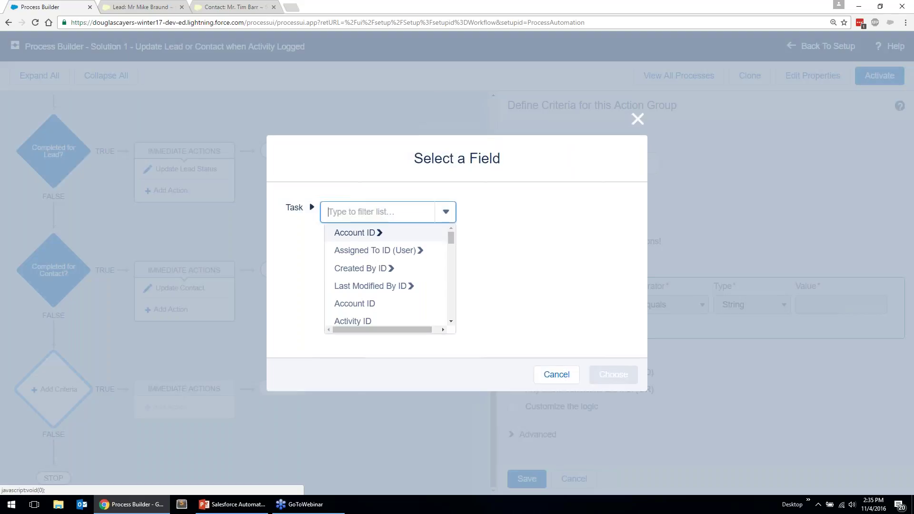
{"action": "type", "text": "closed"}
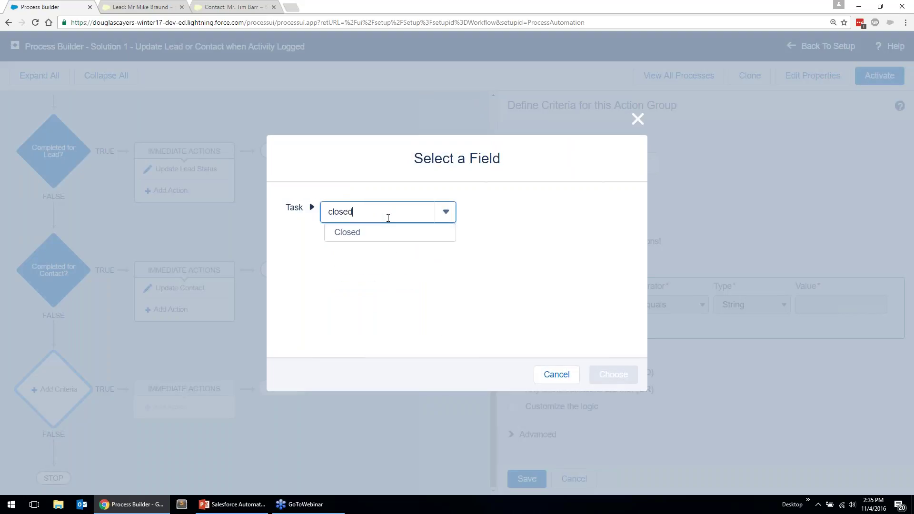
{"action": "left_click", "coordinate": [362, 232]}
{"action": "left_click", "coordinate": [613, 373]}
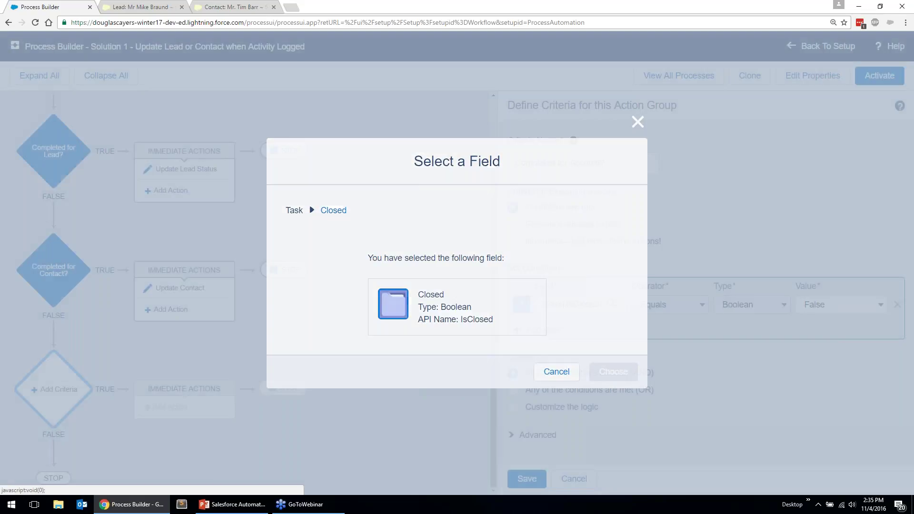
{"action": "left_click", "coordinate": [835, 305]}
{"action": "left_click", "coordinate": [869, 318]}
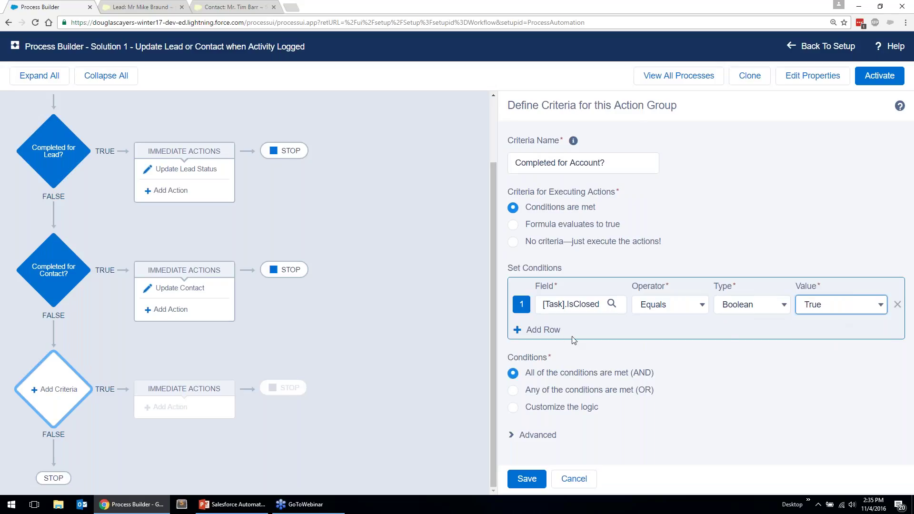
Add a second condition, Related To ID ([Task].WhatId) Starts with 001, and save the account criteria.
{"action": "left_click", "coordinate": [542, 330]}
{"action": "left_click", "coordinate": [562, 328]}
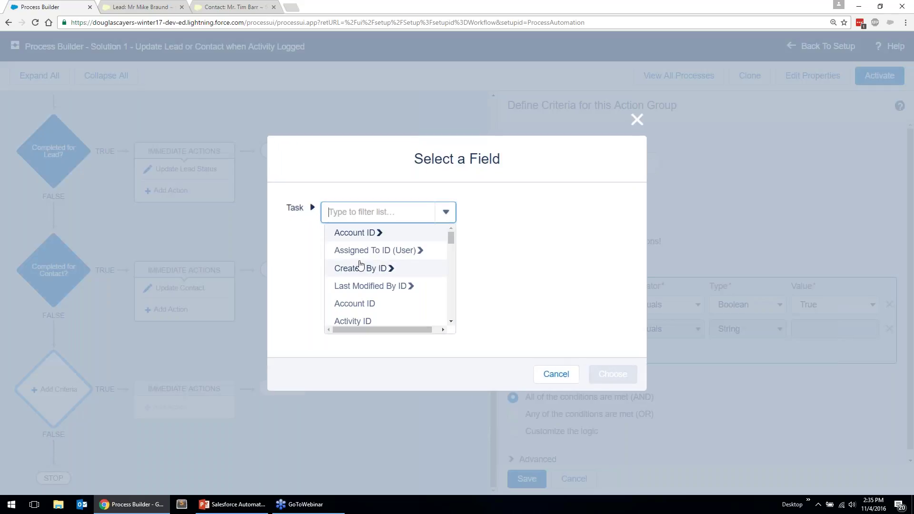
{"action": "type", "text": "related"}
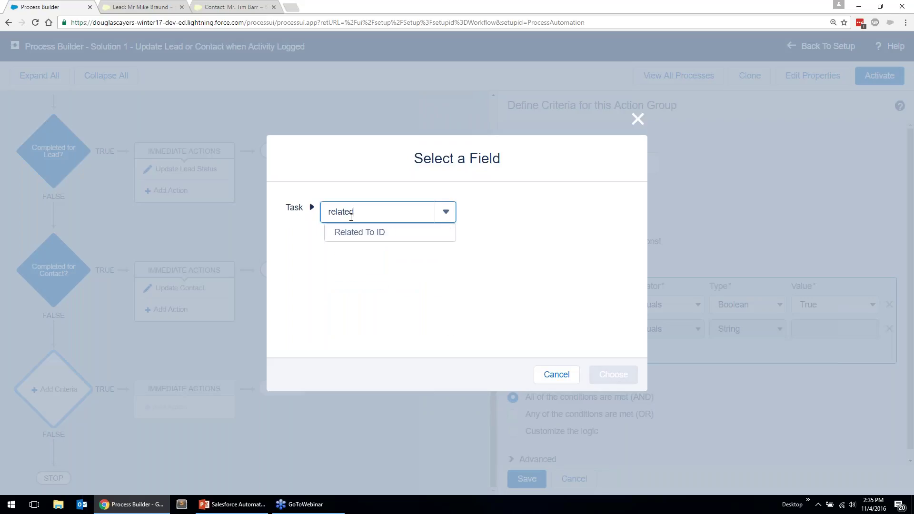
{"action": "left_click", "coordinate": [362, 232]}
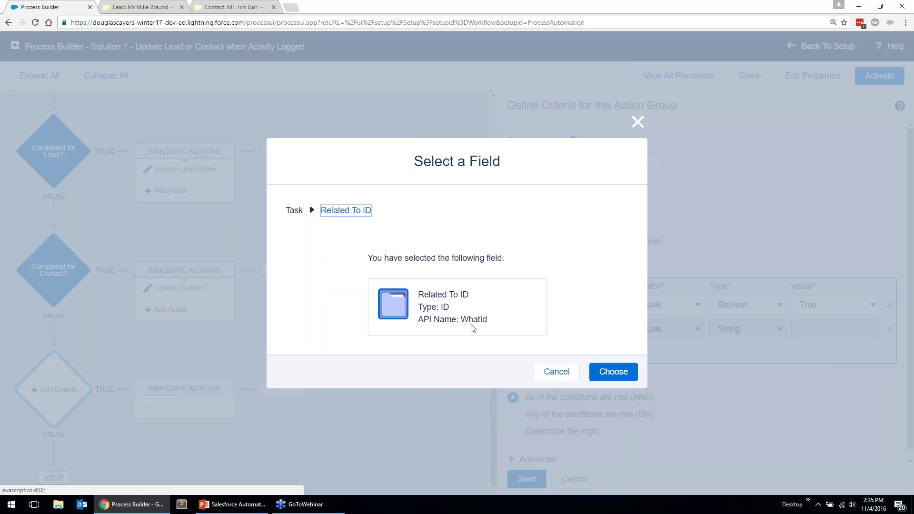
{"action": "left_click", "coordinate": [614, 373]}
{"action": "left_click", "coordinate": [667, 328]}
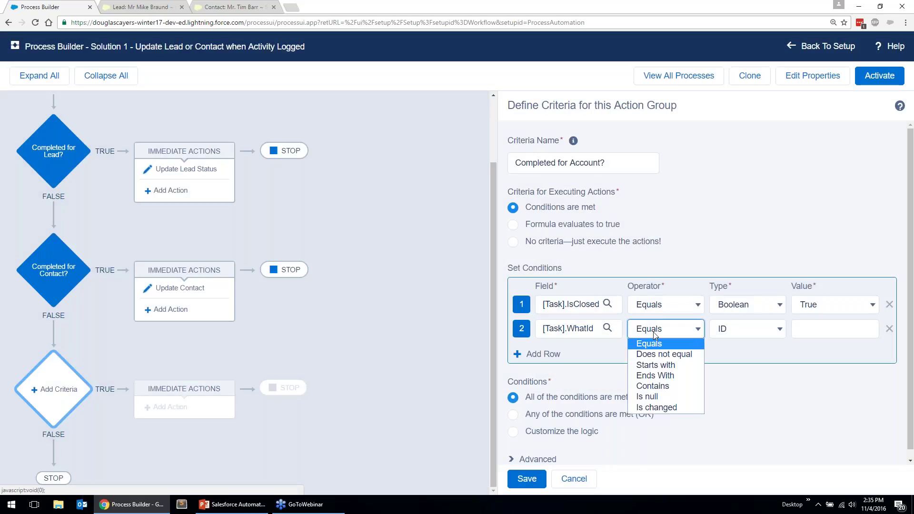
{"action": "left_click", "coordinate": [661, 369]}
{"action": "left_click", "coordinate": [818, 329]}
{"action": "type", "text": "001"}
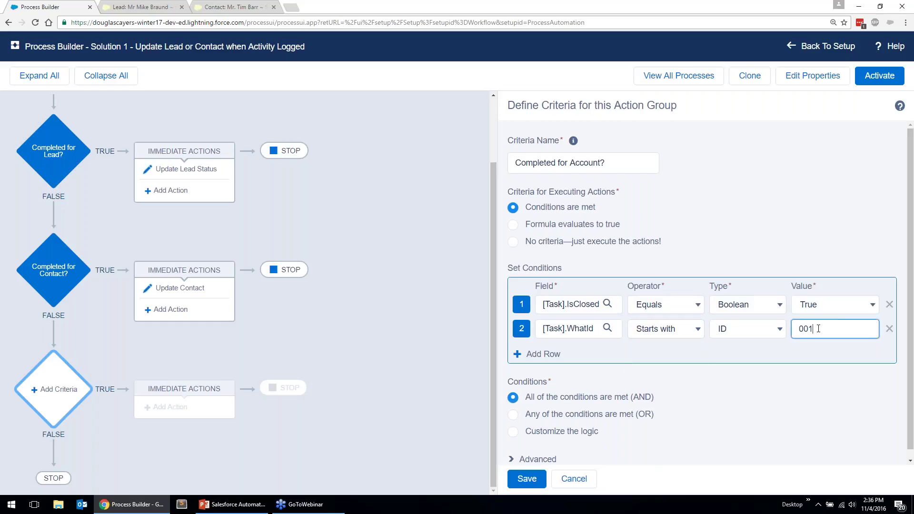
{"action": "left_click", "coordinate": [527, 478]}
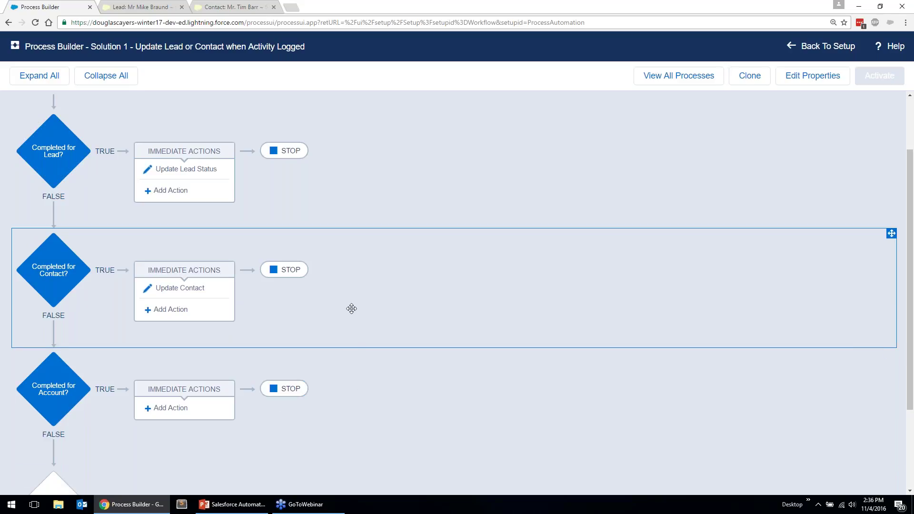
Set both the Lead and Contact criteria to evaluate the next criteria after their actions execute, saving each.
{"action": "left_click", "coordinate": [284, 153]}
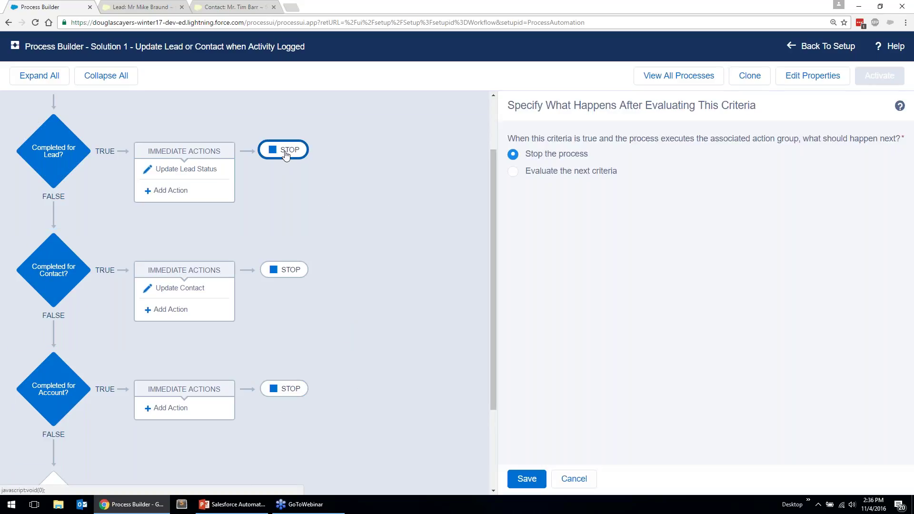
{"action": "left_click", "coordinate": [526, 173]}
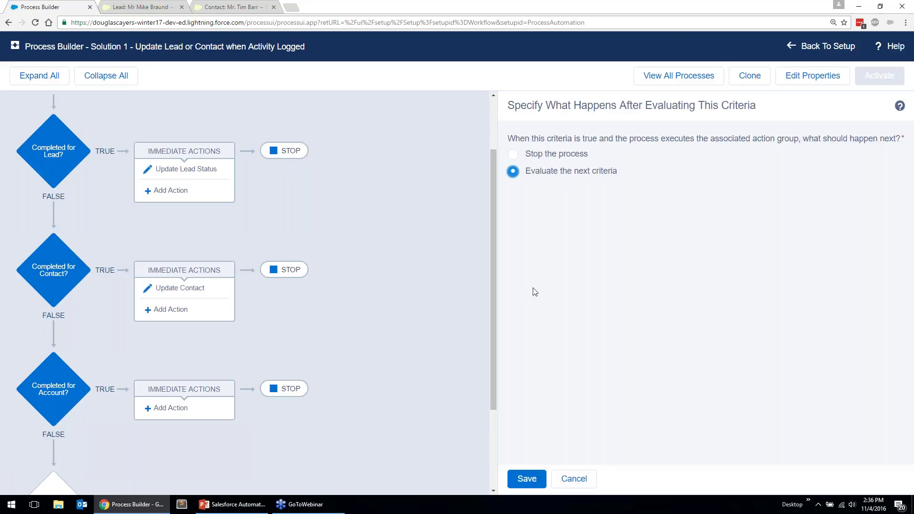
{"action": "left_click", "coordinate": [526, 479]}
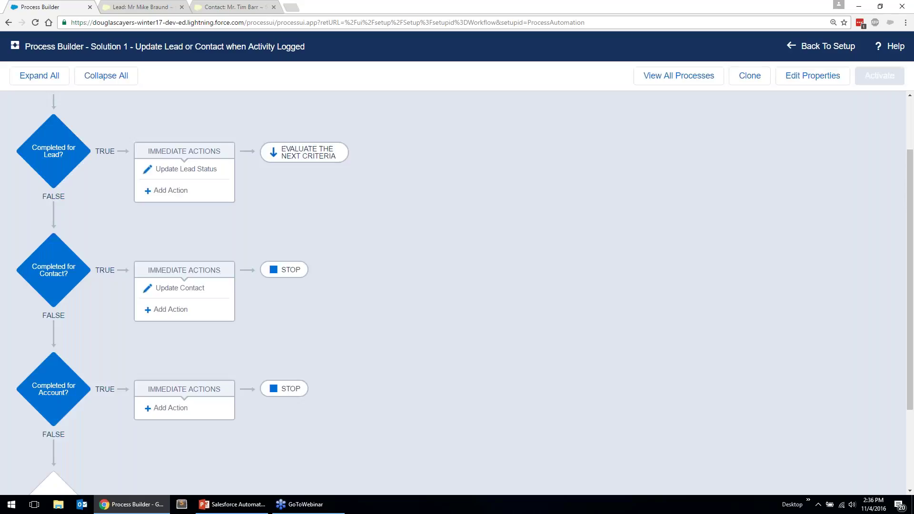
{"action": "left_click", "coordinate": [287, 272]}
{"action": "left_click", "coordinate": [554, 172]}
{"action": "left_click", "coordinate": [526, 479]}
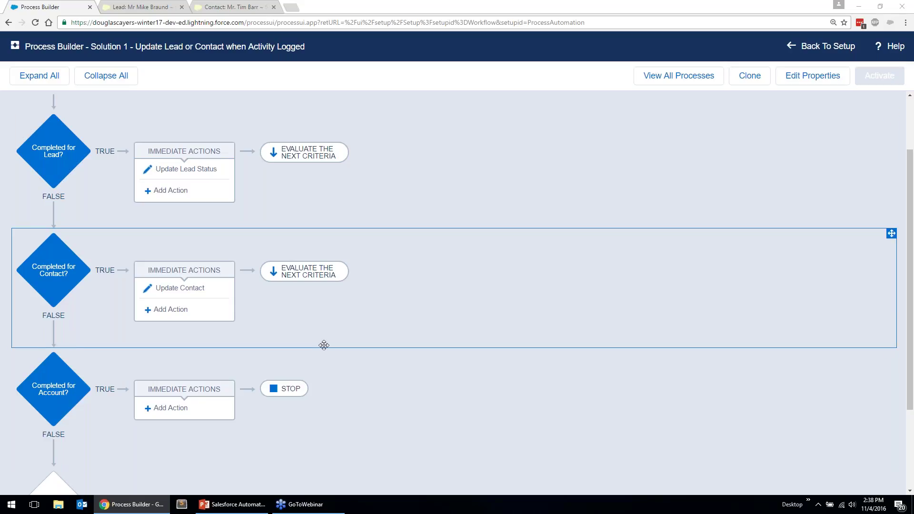
Add an Update Records immediate action named "Update Account" to the "Completed for Account?" criteria.
{"action": "left_click", "coordinate": [174, 410]}
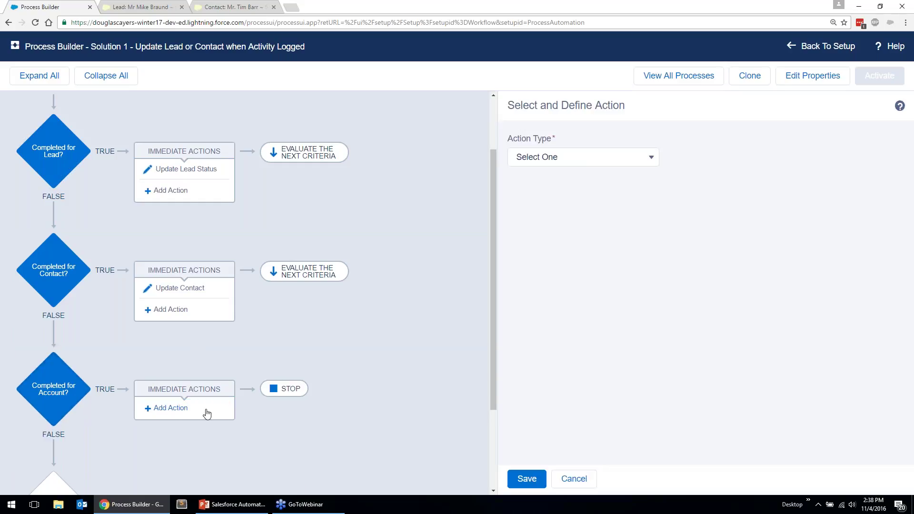
{"action": "left_click", "coordinate": [550, 160]}
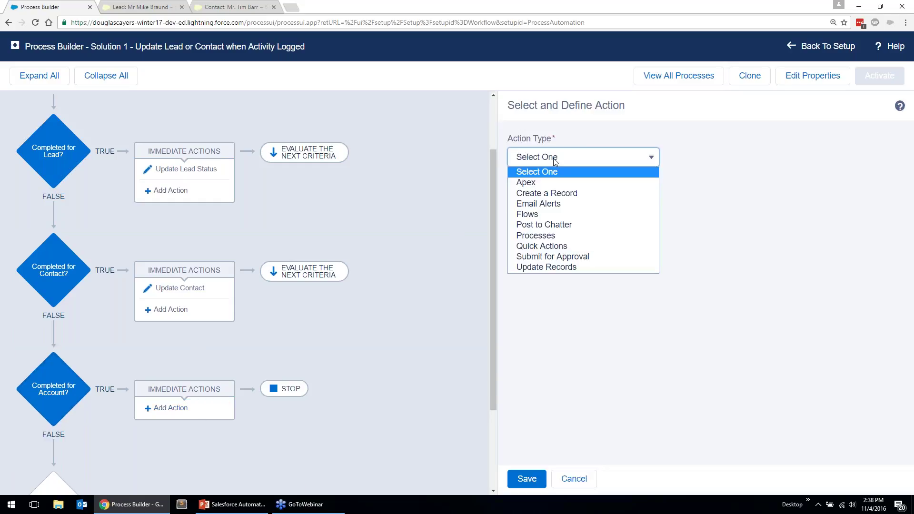
{"action": "left_click", "coordinate": [554, 267]}
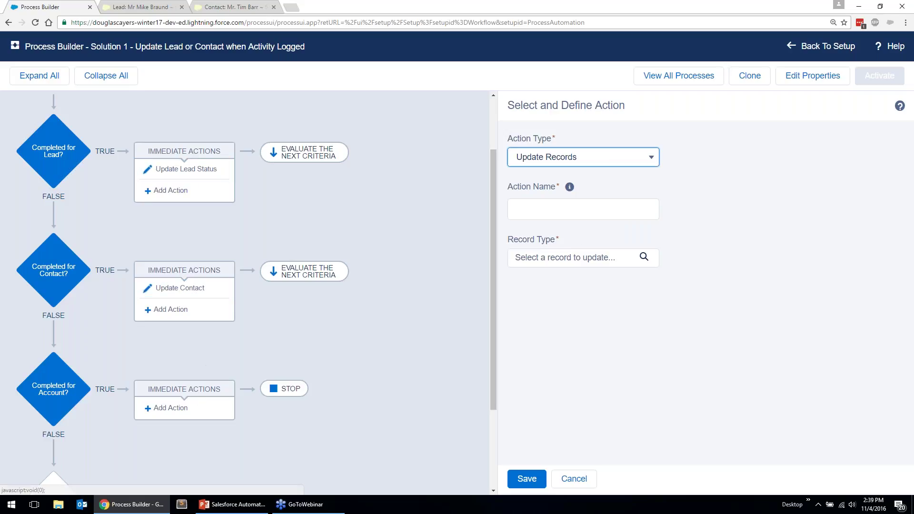
{"action": "left_click", "coordinate": [586, 157]}
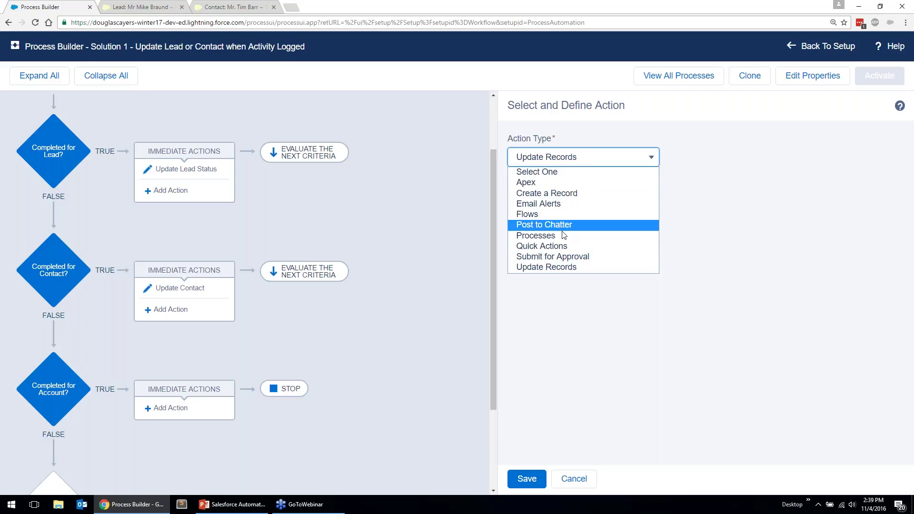
{"action": "left_click", "coordinate": [546, 267]}
{"action": "left_click", "coordinate": [579, 208]}
{"action": "type", "text": "Update Acc"}
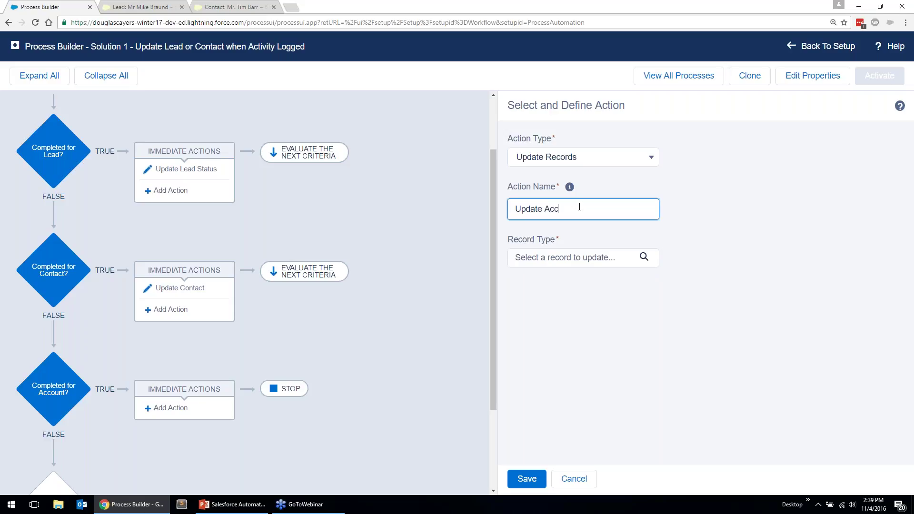
{"action": "type", "text": "ount"}
Set the record to update to one related to the Task, using the field Related To ID (Account).
{"action": "left_click", "coordinate": [605, 267]}
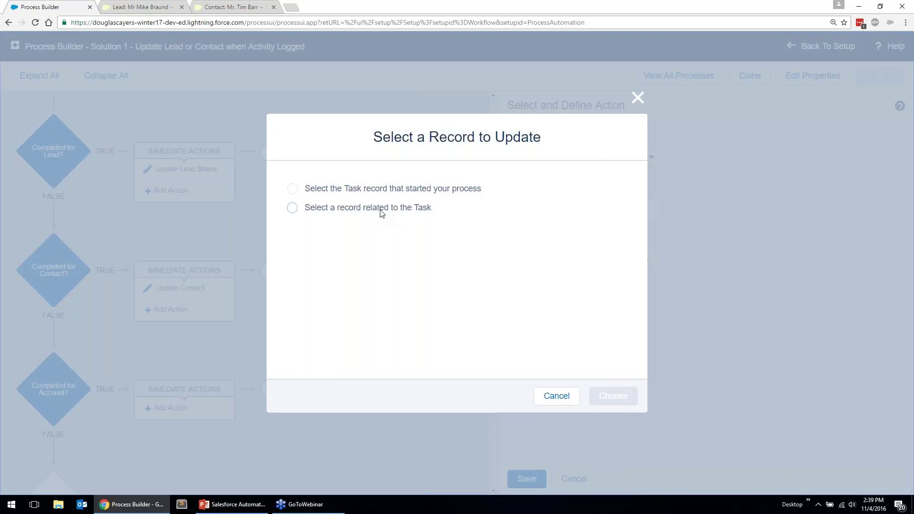
{"action": "left_click", "coordinate": [381, 209]}
{"action": "type", "text": "related"}
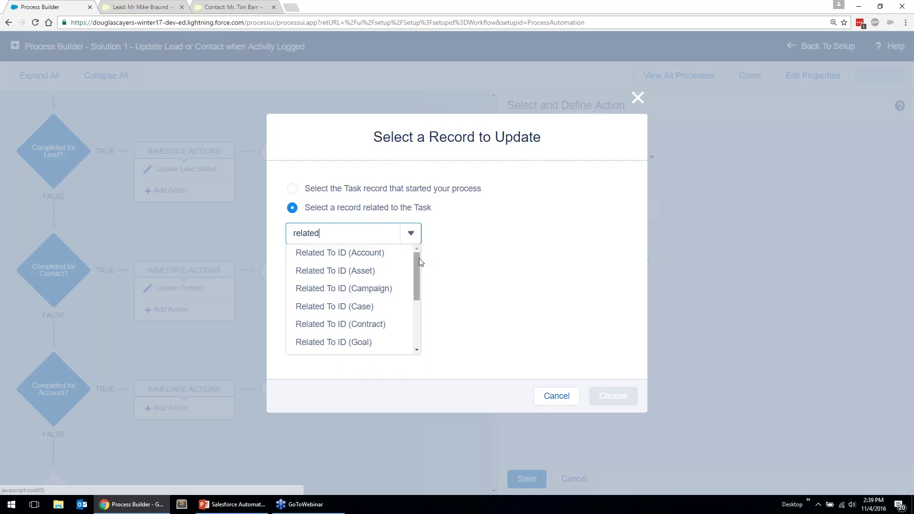
{"action": "mouse_move", "coordinate": [418, 261]}
{"action": "left_mouse_down"}
{"action": "mouse_move", "coordinate": [421, 312]}
{"action": "mouse_move", "coordinate": [419, 255]}
{"action": "left_mouse_up"}
{"action": "left_click_drag", "start_coordinate": [320, 233], "coordinate": [288, 233]}
{"action": "mouse_move", "coordinate": [414, 262]}
{"action": "left_mouse_down"}
{"action": "mouse_move", "coordinate": [418, 301]}
{"action": "mouse_move", "coordinate": [417, 256]}
{"action": "left_mouse_up"}
{"action": "type", "text": "account"}
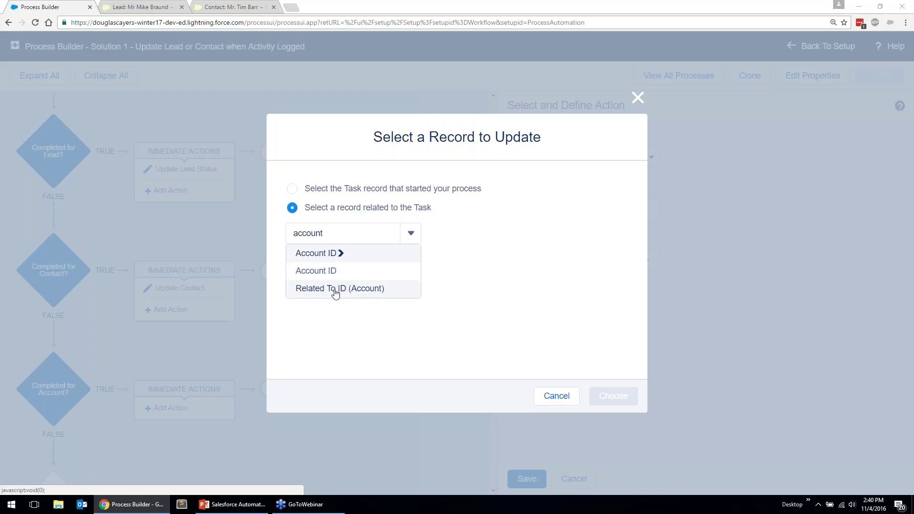
{"action": "left_click", "coordinate": [359, 288]}
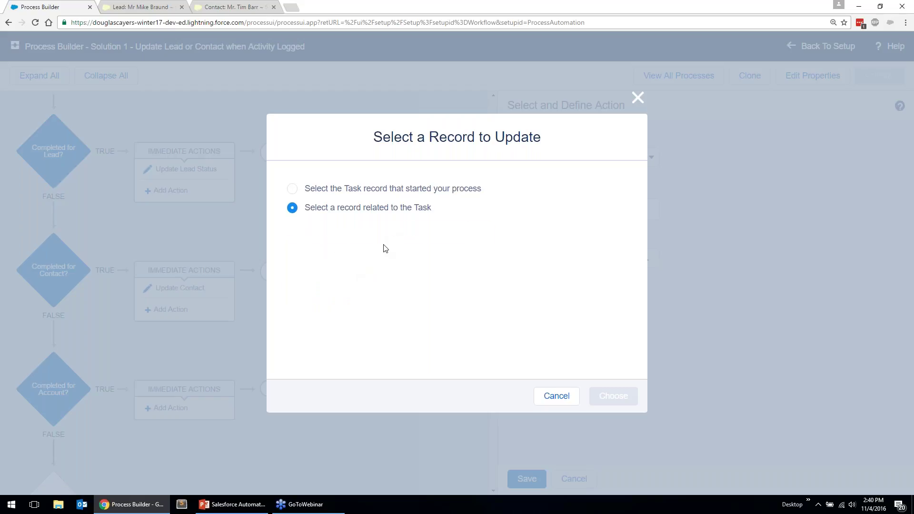
{"action": "left_click", "coordinate": [334, 230]}
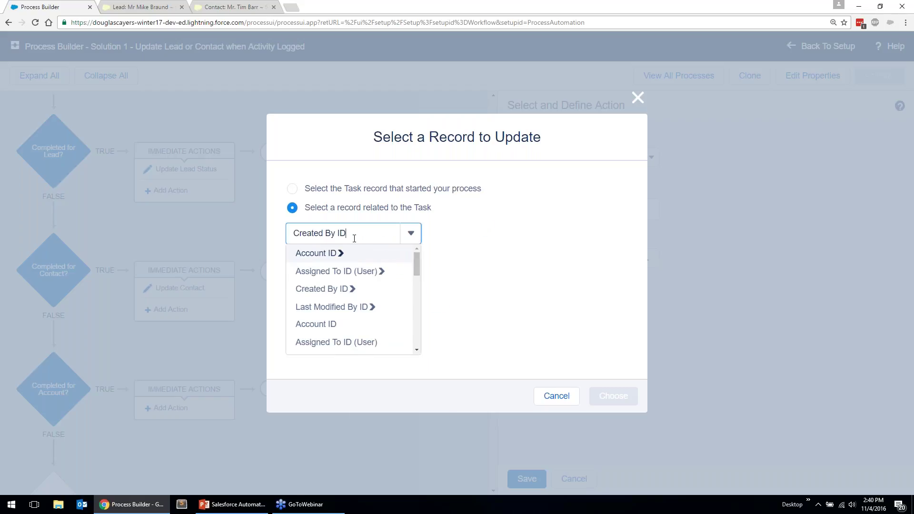
{"action": "left_click", "coordinate": [373, 240]}
{"action": "type", "text": "account"}
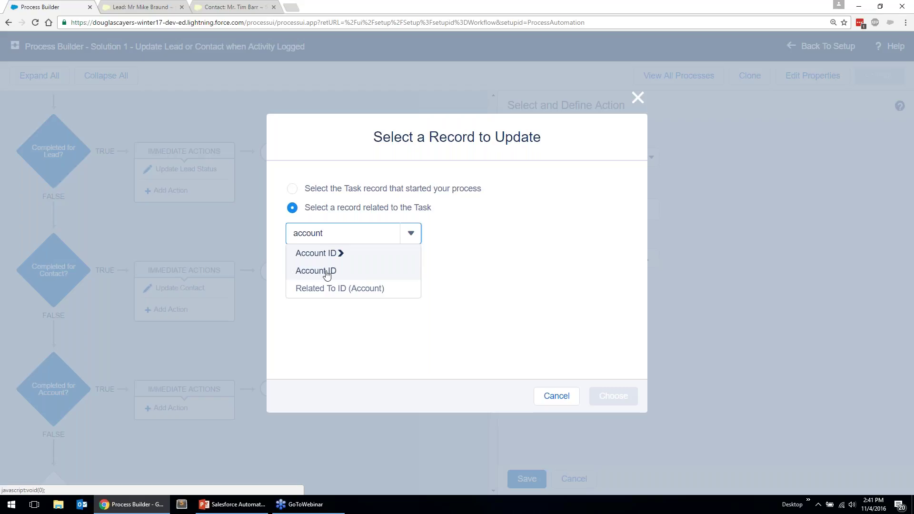
{"action": "left_click", "coordinate": [344, 289]}
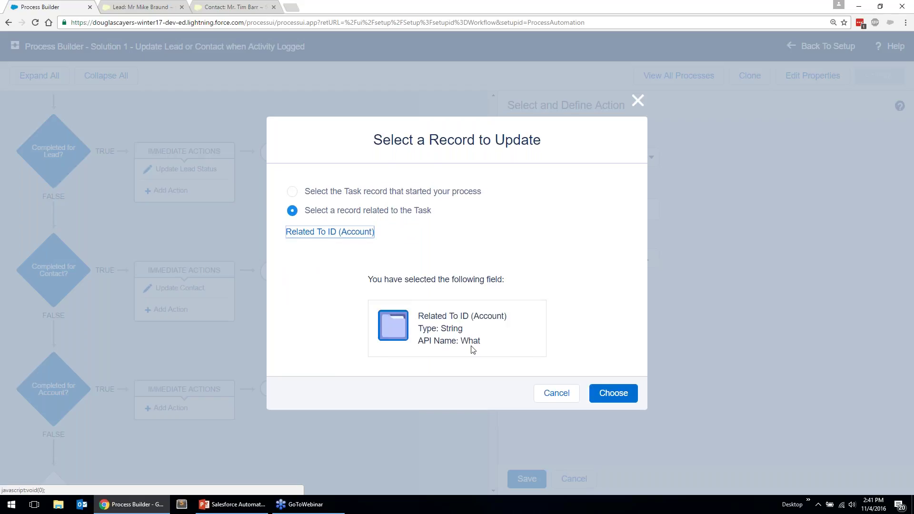
{"action": "left_click", "coordinate": [613, 393]}
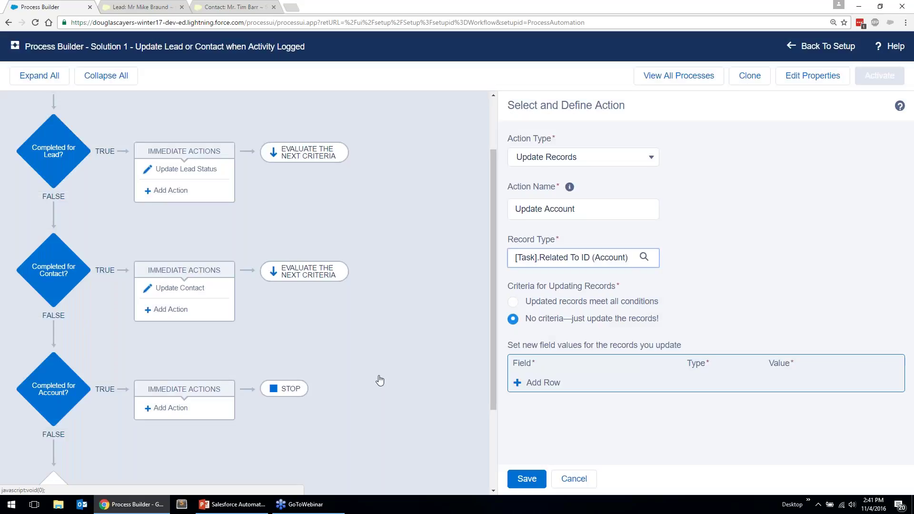
Add a field value row to the Update Account action and display the available account fields.
{"action": "left_click", "coordinate": [588, 383]}
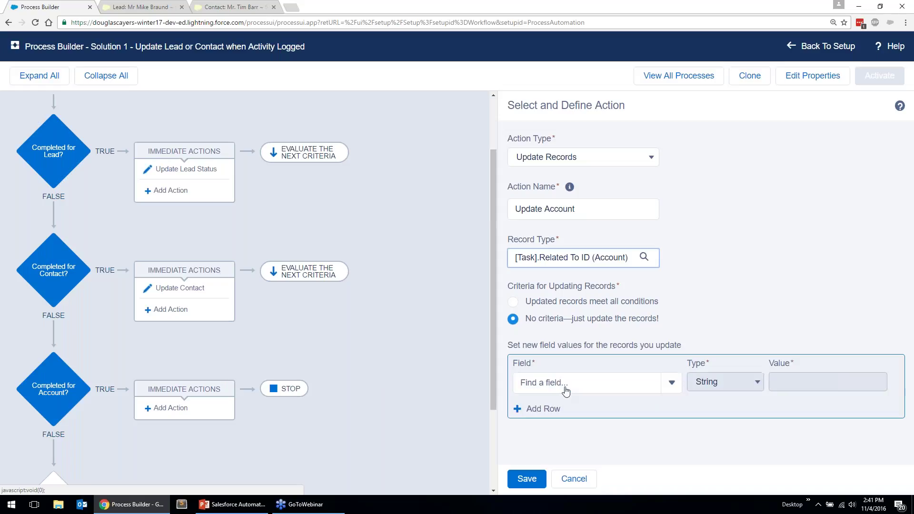
{"action": "left_click", "coordinate": [661, 383]}
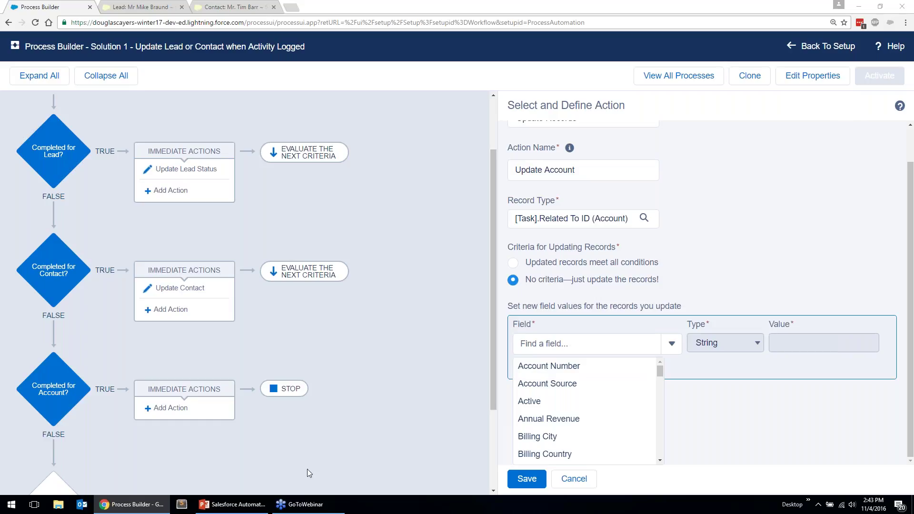
Switch to the Salesforce Automation Hour presentation in PowerPoint and show the closing "thank you" slide.
{"action": "left_click", "coordinate": [250, 508]}
{"action": "key", "text": "Page_Down"}
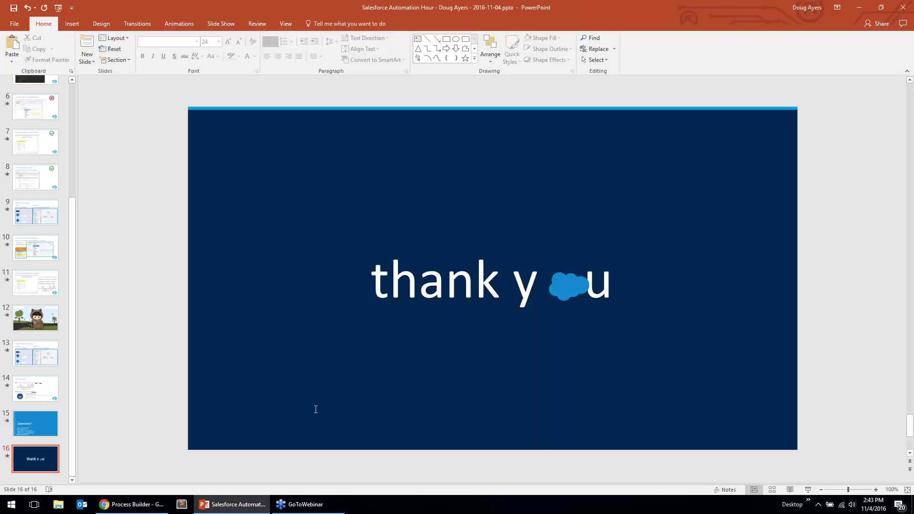